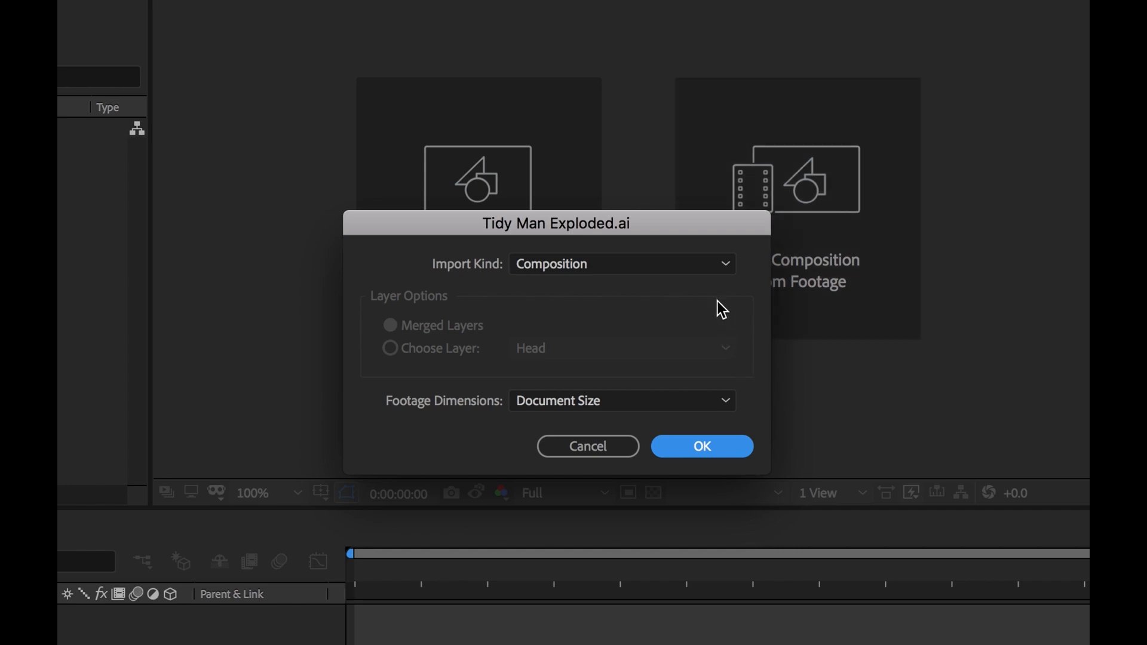
- Set the import kind to Footage and choose only the Right Arm layer of Tidy Man Exploded.ai
{"action": "left_click", "coordinate": [717, 268]}
{"action": "left_click", "coordinate": [699, 290]}
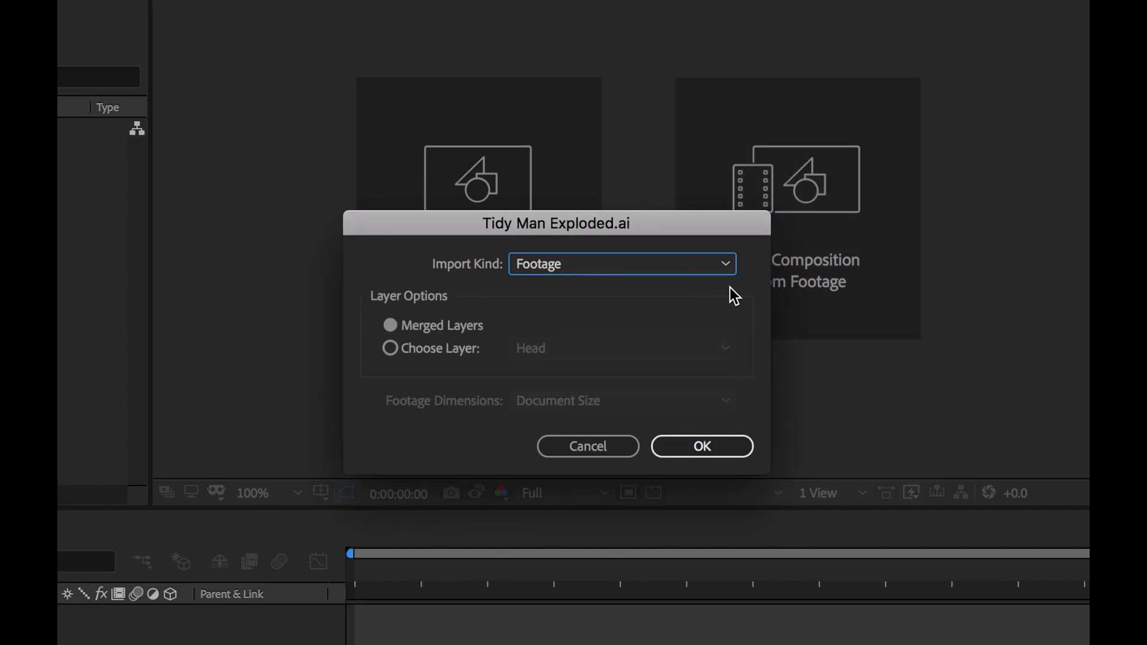
{"action": "left_click", "coordinate": [390, 348]}
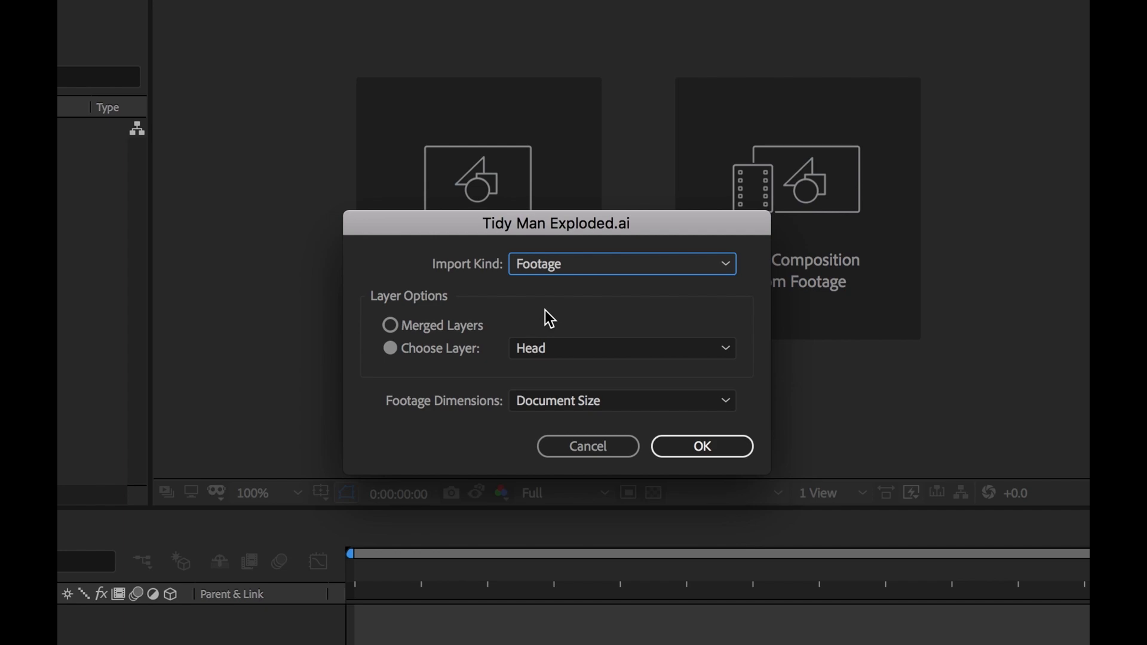
{"action": "left_click", "coordinate": [484, 327]}
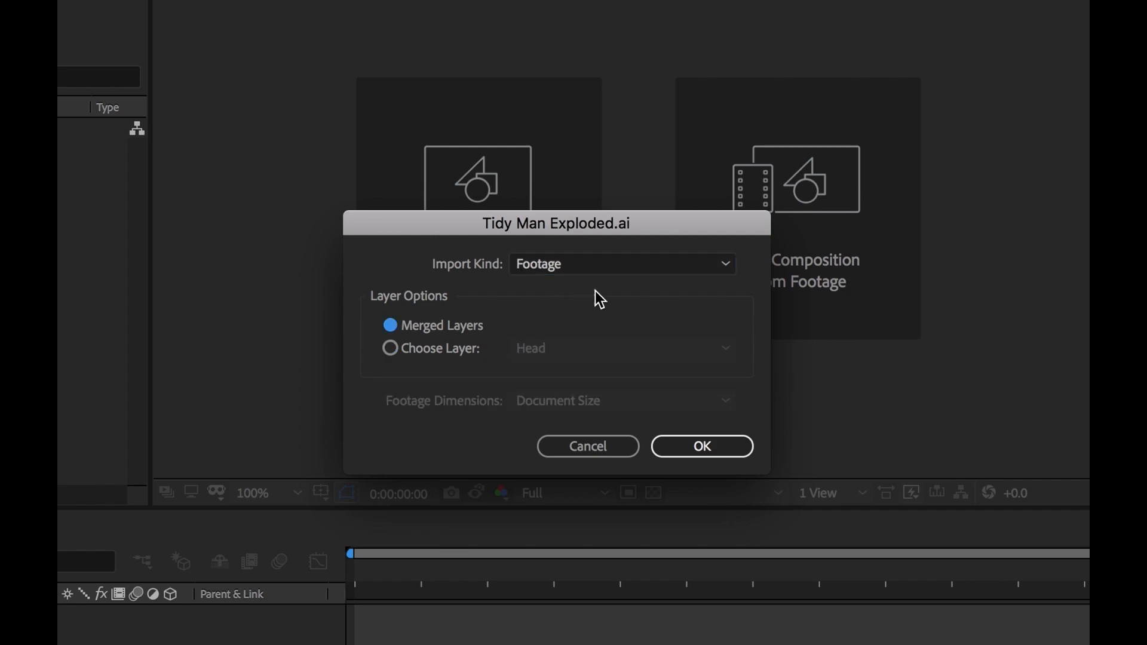
{"action": "left_click", "coordinate": [469, 349]}
{"action": "left_click", "coordinate": [548, 348]}
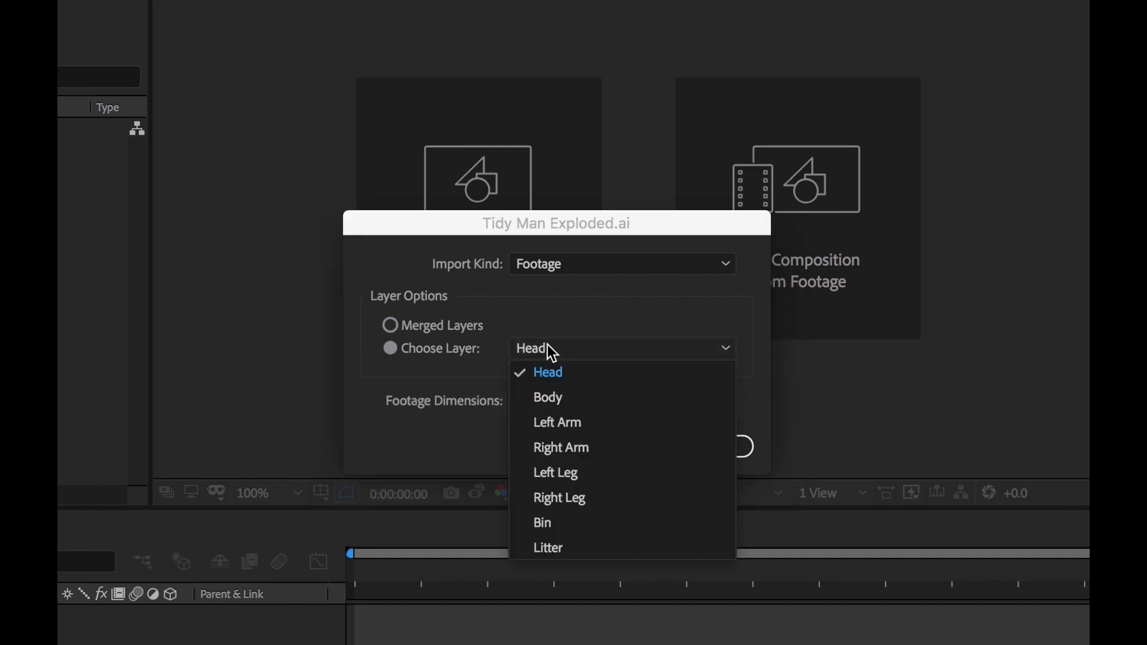
{"action": "left_click", "coordinate": [590, 449]}
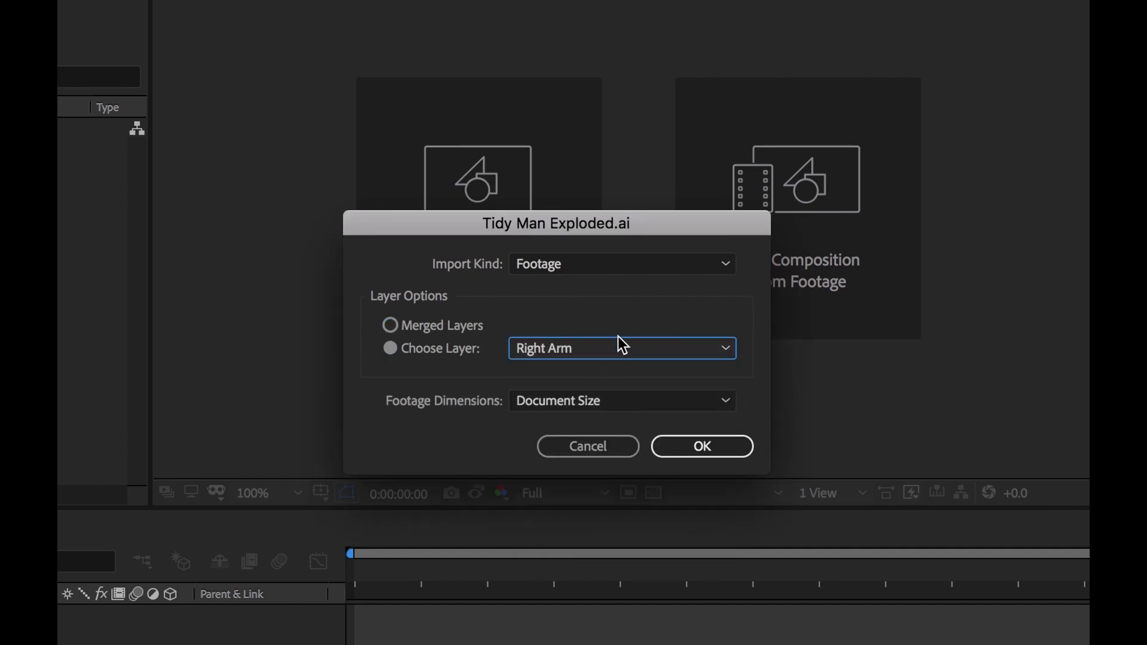
- Import Tidy Man Exploded.ai as a Composition with the footage dimensions set to Document Size
{"action": "left_click", "coordinate": [619, 265]}
{"action": "left_click", "coordinate": [603, 316]}
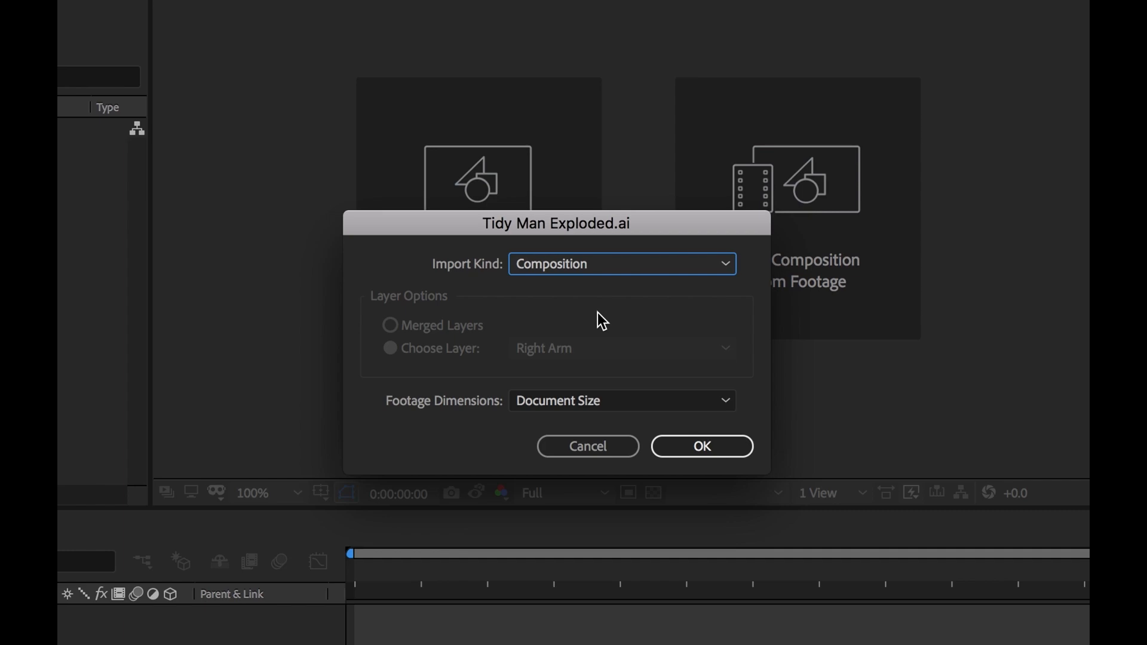
{"action": "left_click", "coordinate": [636, 402]}
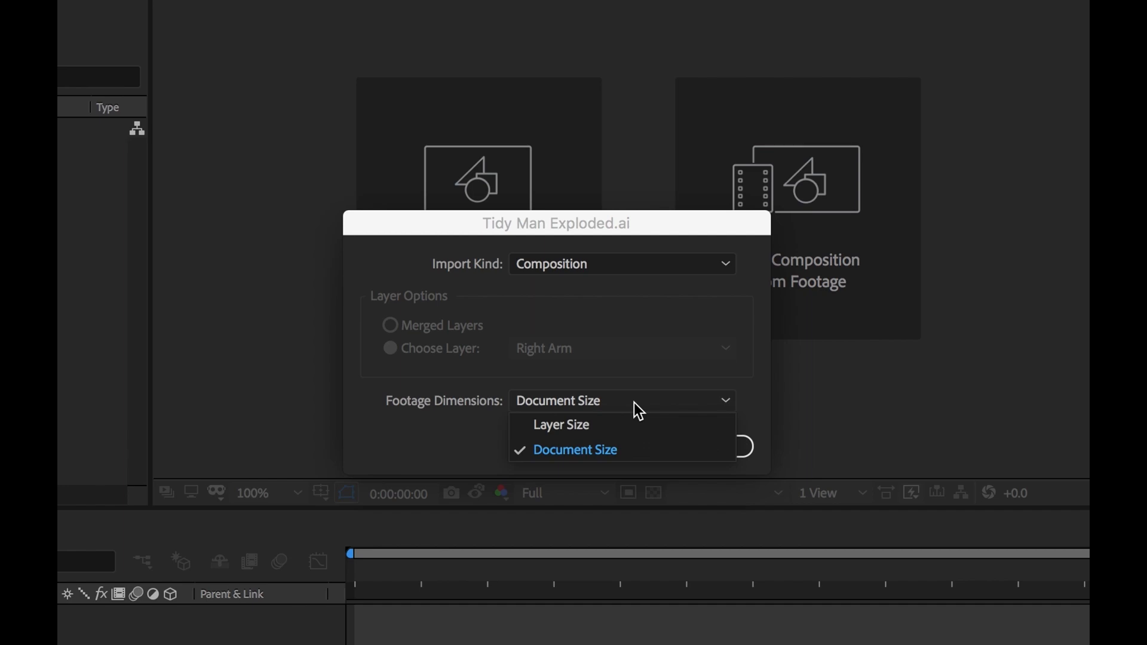
{"action": "left_click", "coordinate": [634, 445]}
{"action": "left_click", "coordinate": [702, 449]}
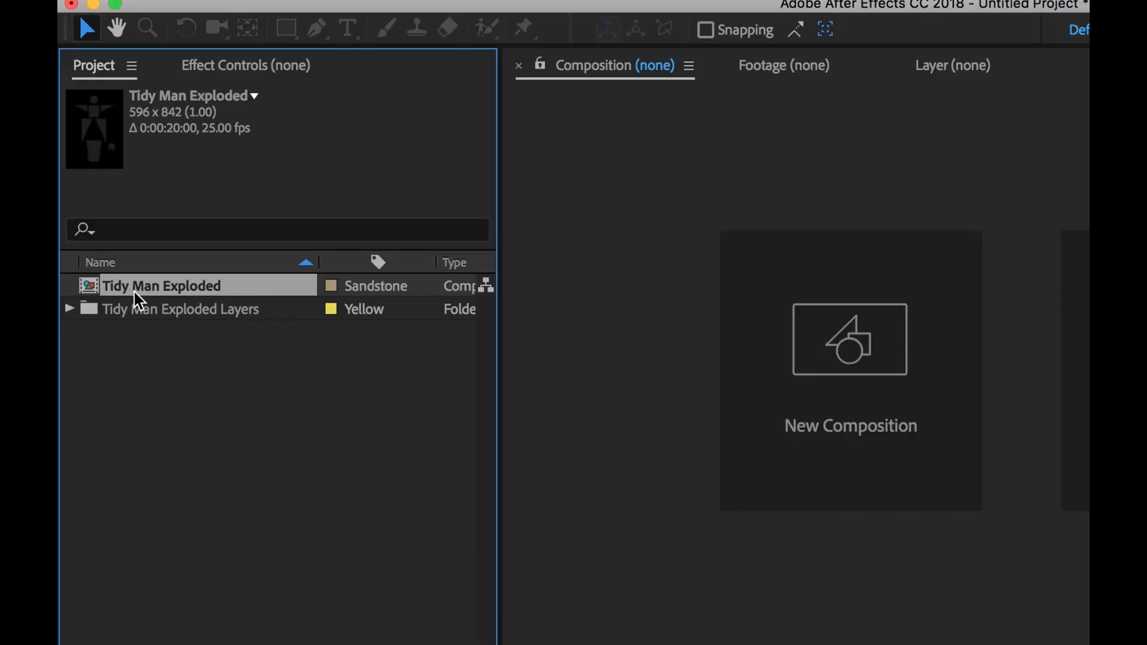
- Inspect the individual body-part files inside the Tidy Man Exploded Layers folder
{"action": "left_click", "coordinate": [93, 309]}
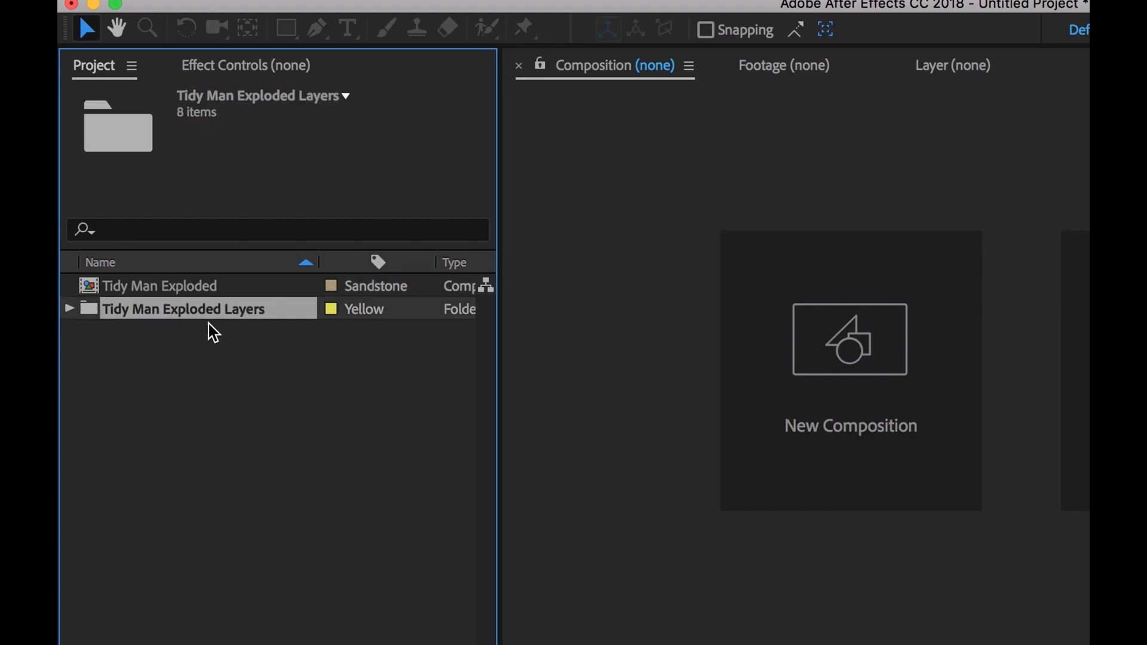
{"action": "left_click", "coordinate": [69, 308]}
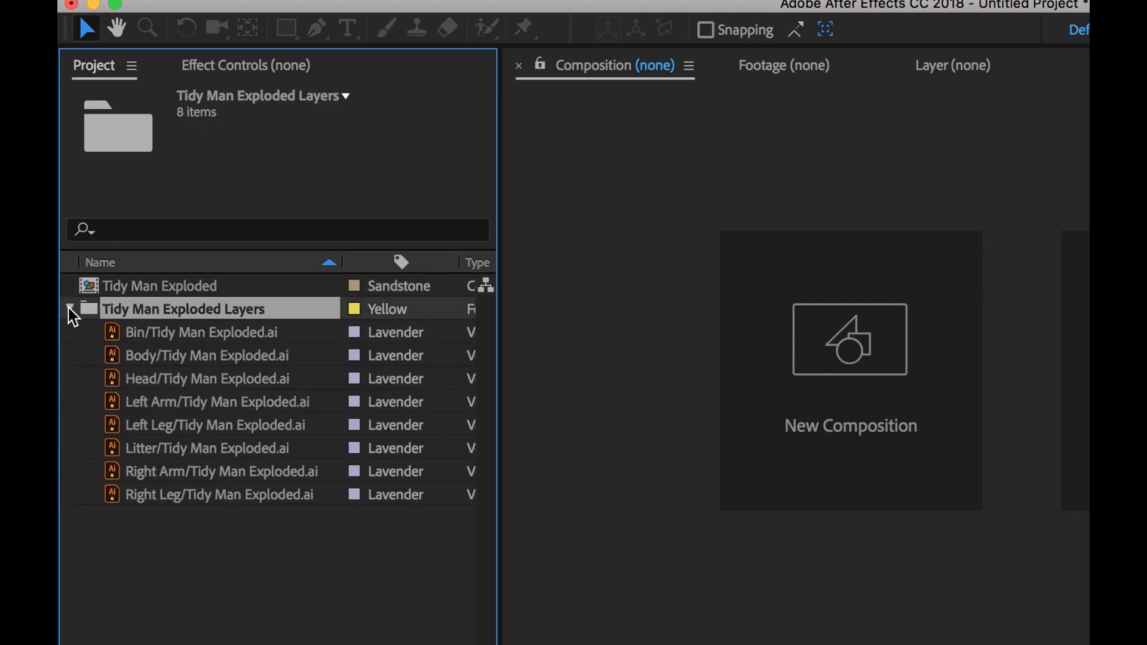
{"action": "left_click", "coordinate": [154, 332]}
{"action": "left_click", "coordinate": [158, 355]}
{"action": "left_click", "coordinate": [168, 378]}
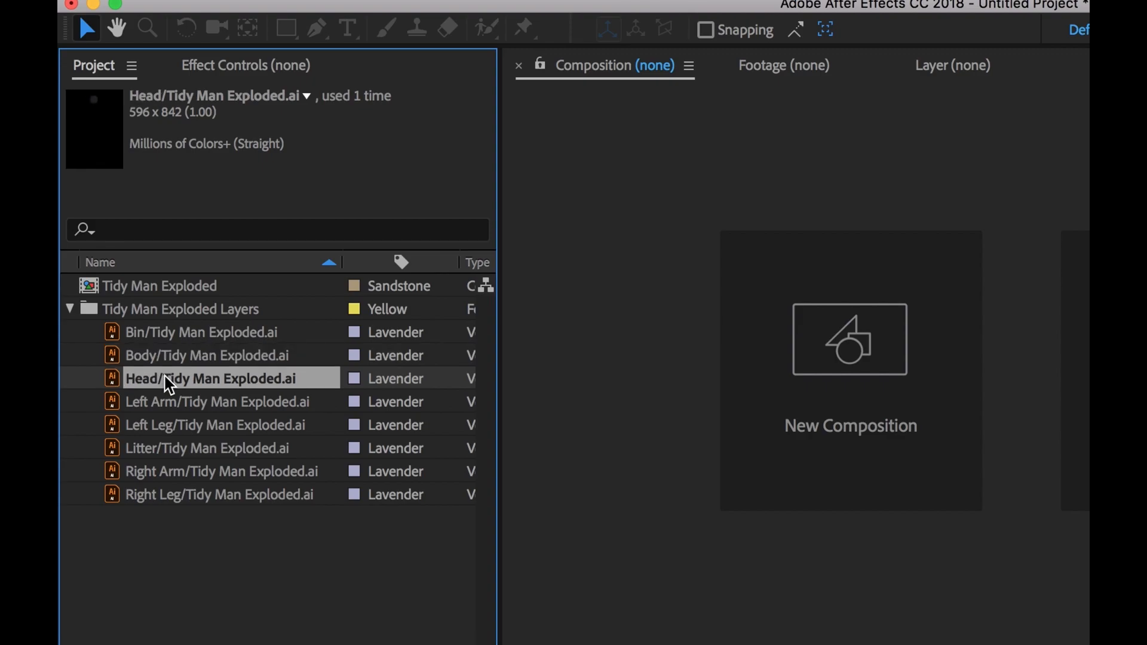
{"action": "left_click", "coordinate": [172, 404]}
{"action": "left_click", "coordinate": [174, 426]}
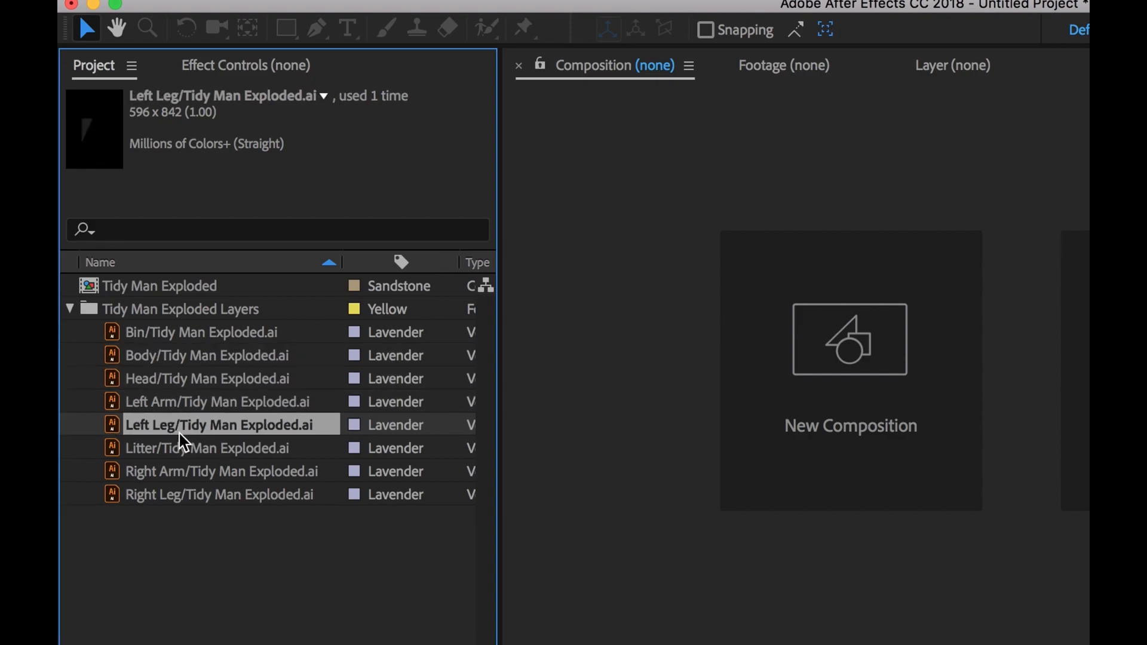
{"action": "left_click", "coordinate": [224, 559]}
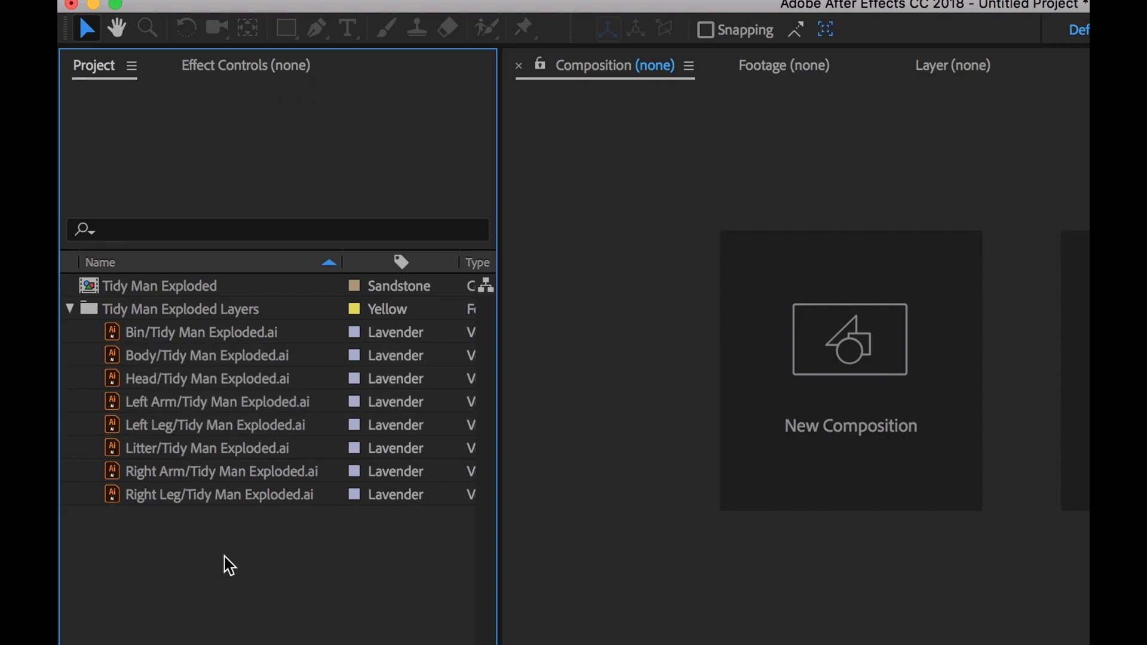
{"action": "left_click", "coordinate": [70, 308]}
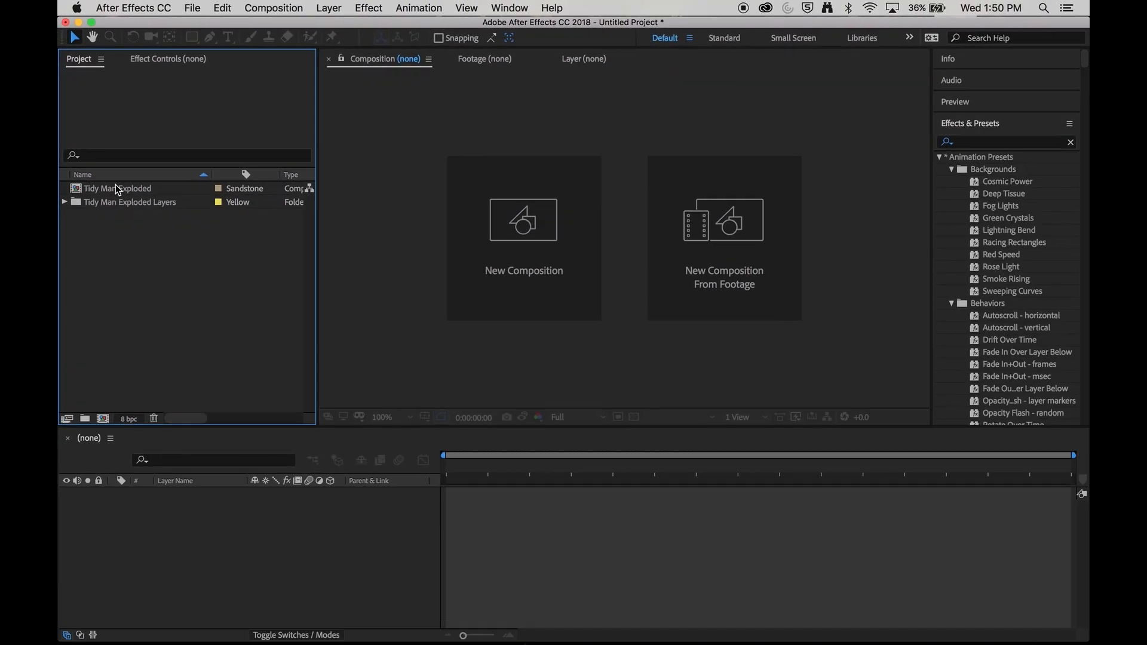
- Open the Tidy Man Exploded composition and delete its Litter and Bin layers
{"action": "double_click", "coordinate": [114, 190]}
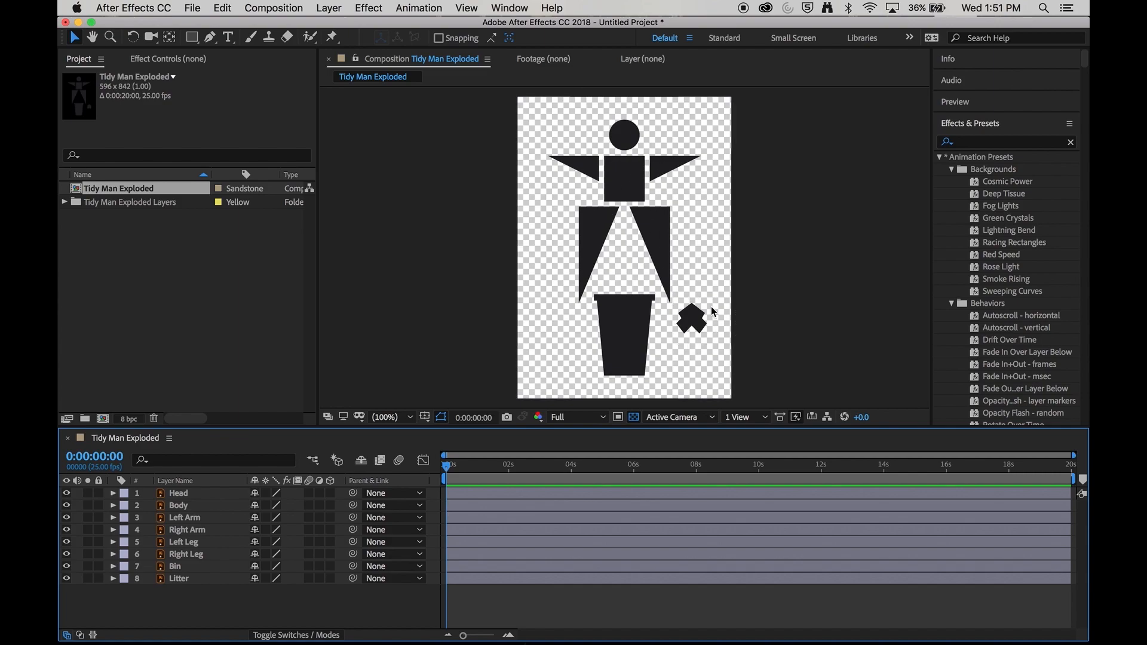
{"action": "left_click", "coordinate": [200, 579]}
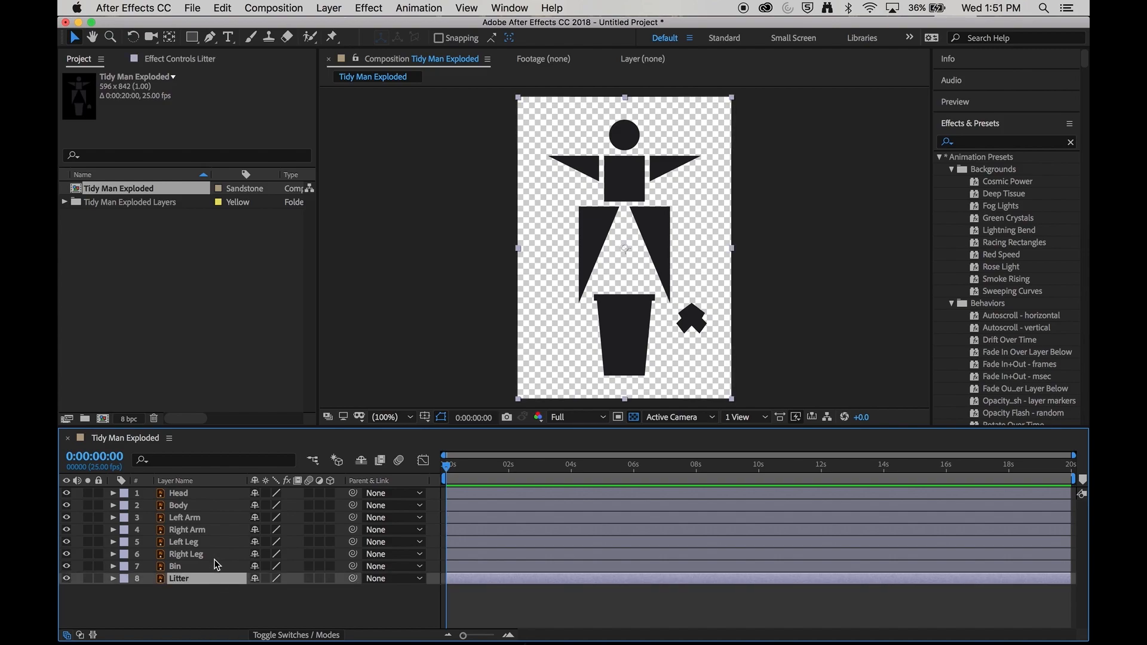
{"action": "left_click", "coordinate": [217, 567], "text": "shift"}
{"action": "key", "text": "Delete"}
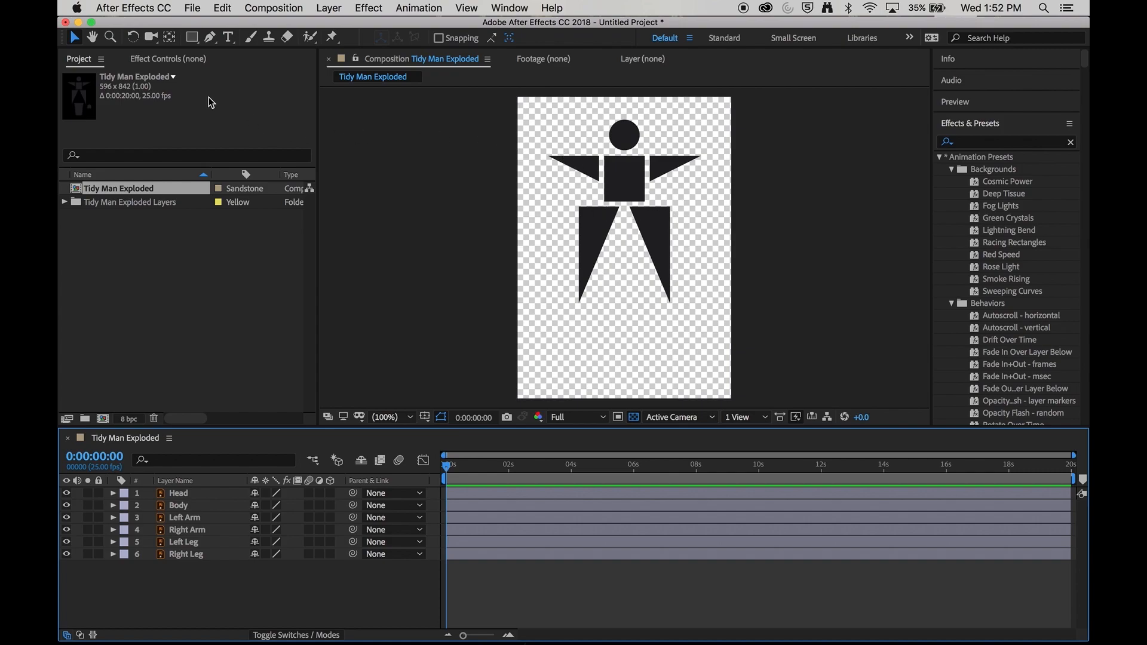
- Try rotating the Right Leg layer about its default anchor point, and undo the rotation
{"action": "left_click", "coordinate": [134, 39]}
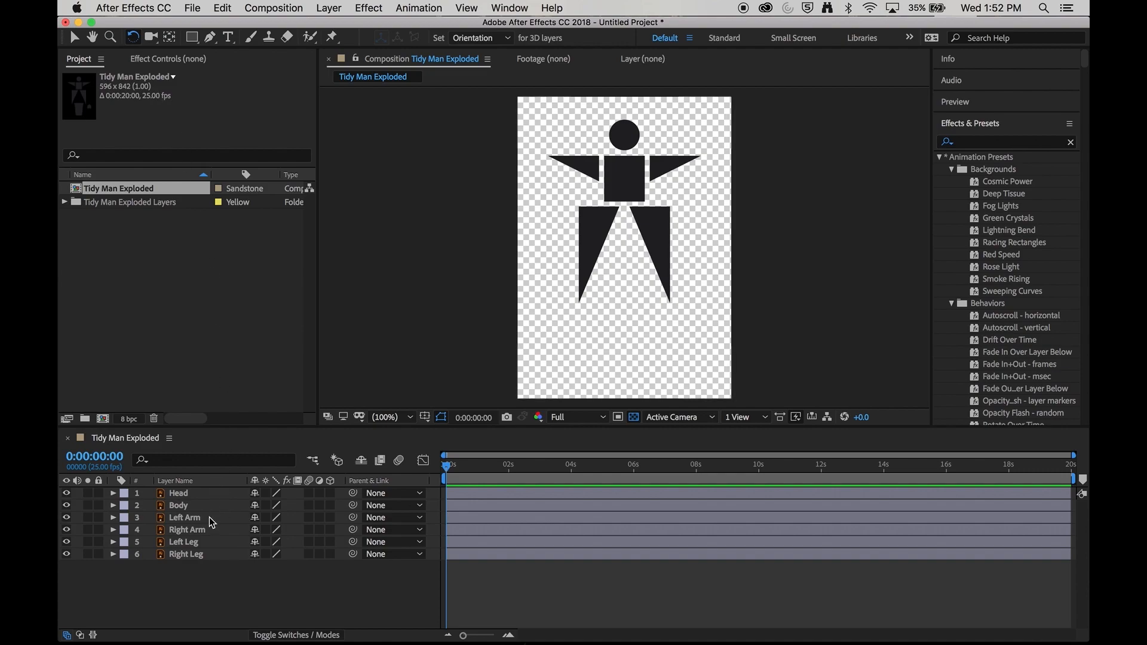
{"action": "left_click", "coordinate": [197, 553]}
{"action": "left_click_drag", "start_coordinate": [675, 308], "coordinate": [720, 212]}
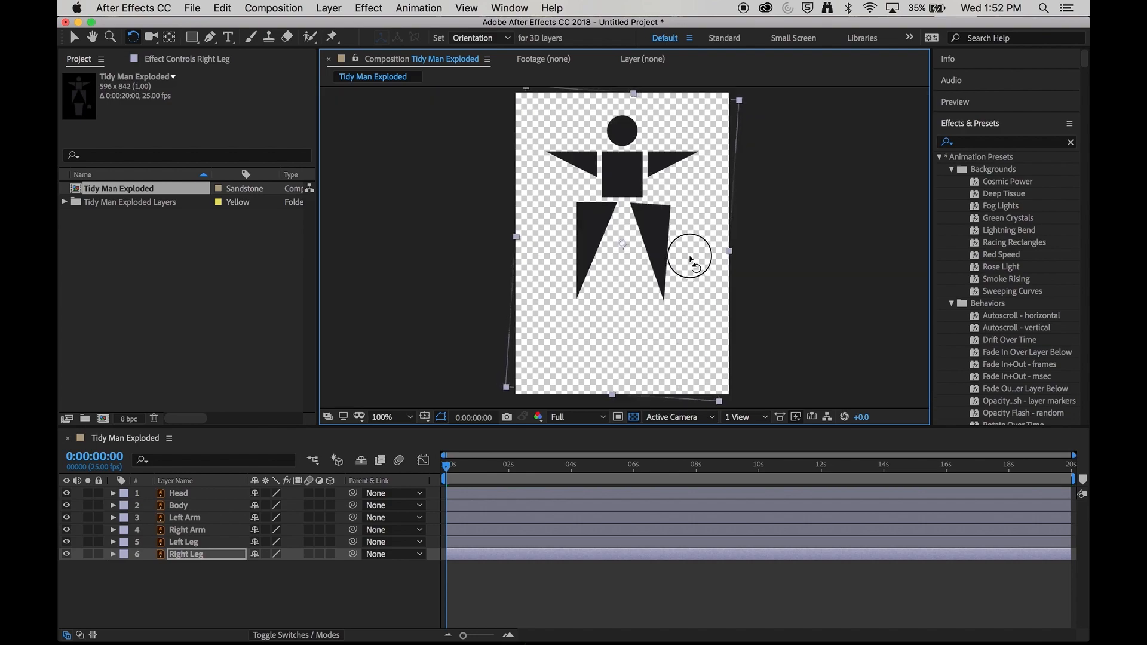
{"action": "mouse_move", "coordinate": [691, 259]}
{"action": "left_mouse_down"}
{"action": "mouse_move", "coordinate": [688, 299]}
{"action": "mouse_move", "coordinate": [693, 246]}
{"action": "left_mouse_up"}
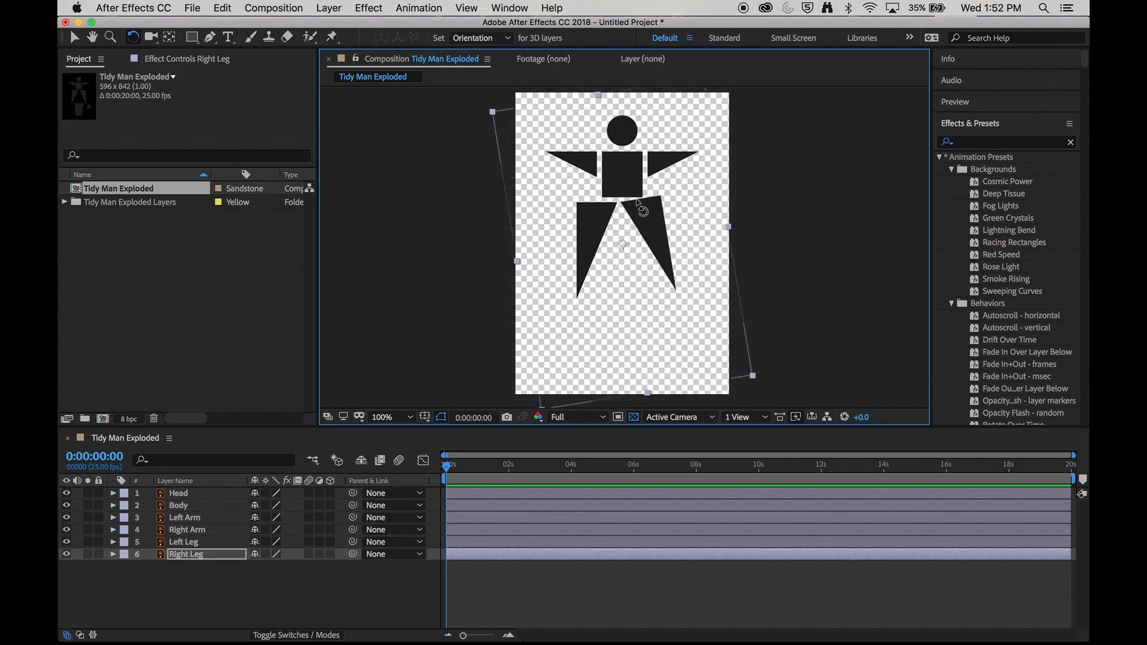
{"action": "key", "text": "super+z"}
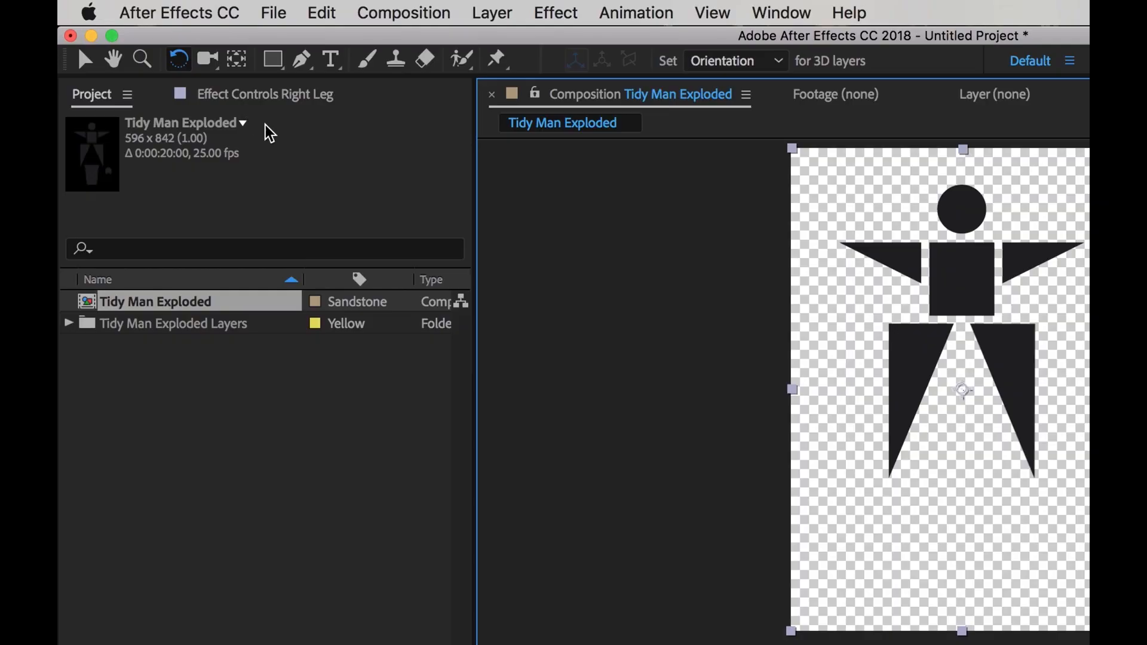
- Move the Right Leg layer's anchor point near the leg's upper outer corner and test rotating the leg about it
{"action": "left_click", "coordinate": [242, 67]}
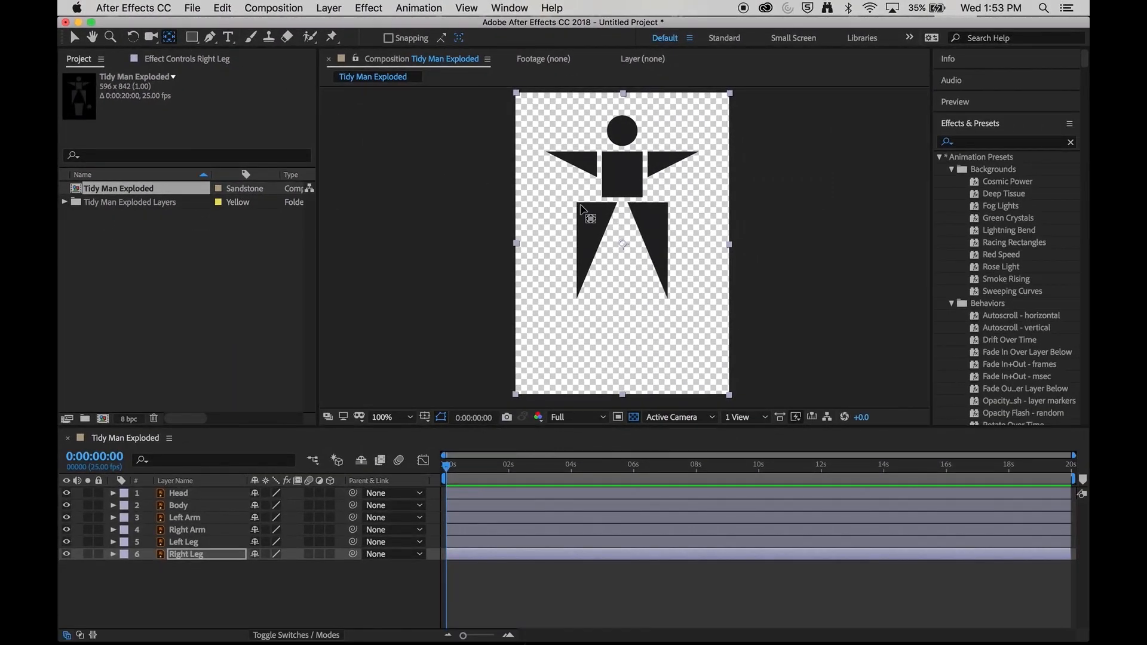
{"action": "left_click", "coordinate": [625, 248]}
{"action": "mouse_move", "coordinate": [624, 248]}
{"action": "left_mouse_down"}
{"action": "mouse_move", "coordinate": [655, 210]}
{"action": "mouse_move", "coordinate": [661, 242]}
{"action": "mouse_move", "coordinate": [629, 238]}
{"action": "left_mouse_up"}
{"action": "key", "text": "w"}
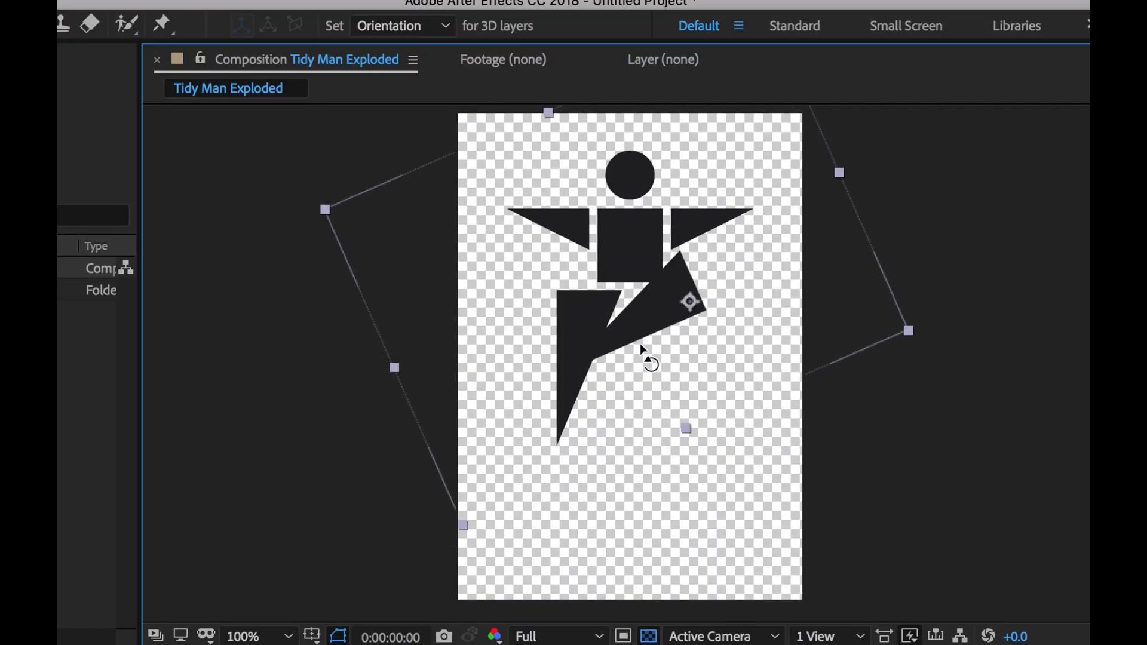
{"action": "left_click_drag", "start_coordinate": [640, 345], "coordinate": [712, 384]}
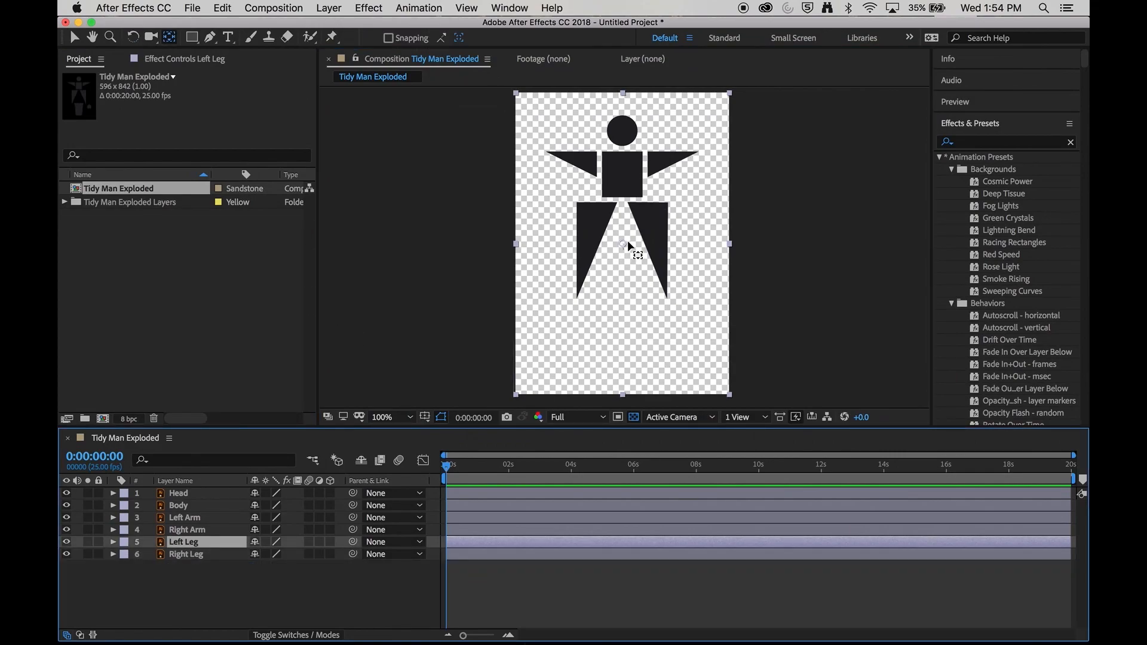
- Move the anchor points of the Left Leg, Right Arm and Left Arm layers to their hip and shoulder joints
{"action": "left_click_drag", "start_coordinate": [623, 244], "coordinate": [586, 210]}
{"action": "left_click", "coordinate": [210, 531]}
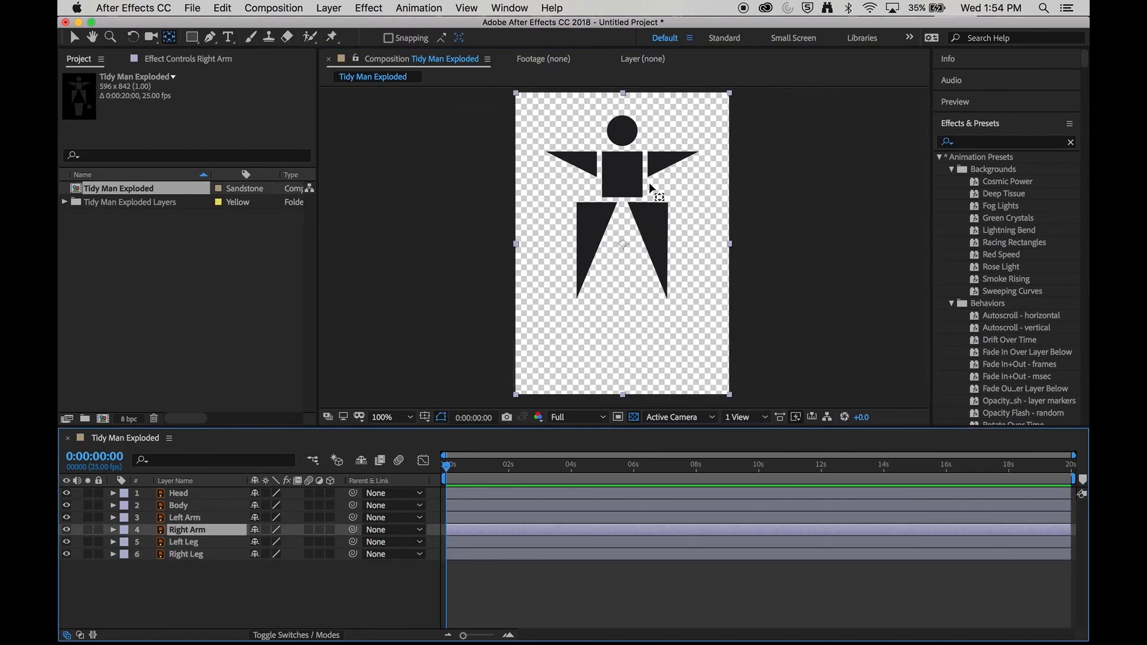
{"action": "left_click", "coordinate": [189, 519]}
{"action": "left_click_drag", "start_coordinate": [622, 244], "coordinate": [591, 160]}
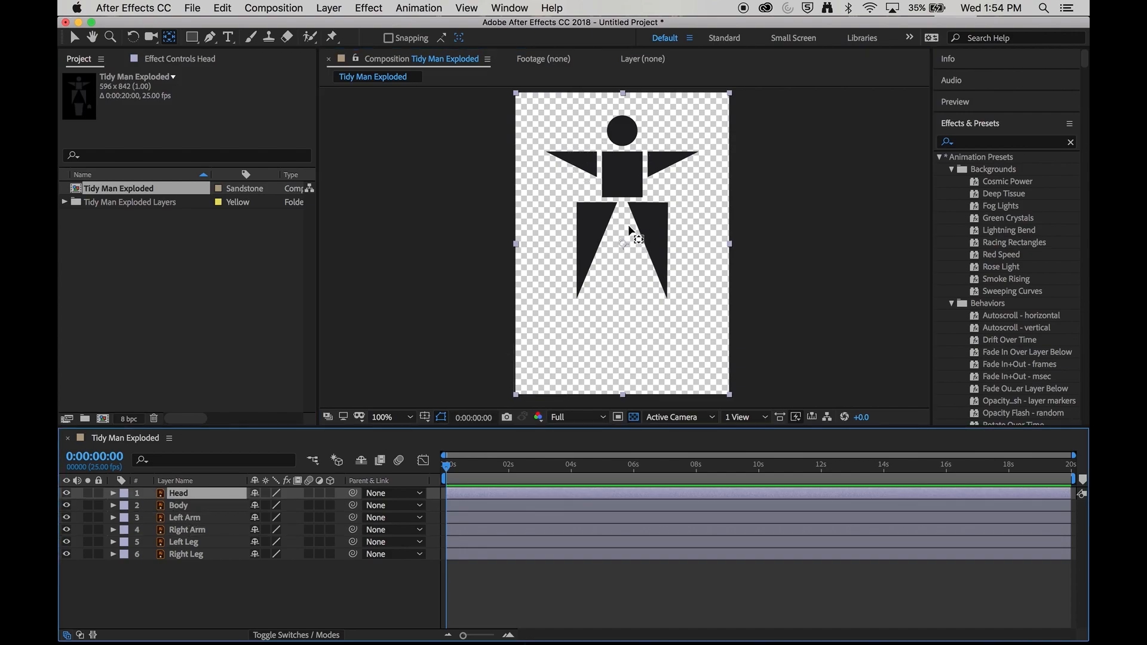
- Move the Head layer's anchor point to the neck and the Body layer's anchor point to the bottom centre of the torso
{"action": "left_click_drag", "start_coordinate": [624, 244], "coordinate": [623, 149]}
{"action": "left_click", "coordinate": [197, 509]}
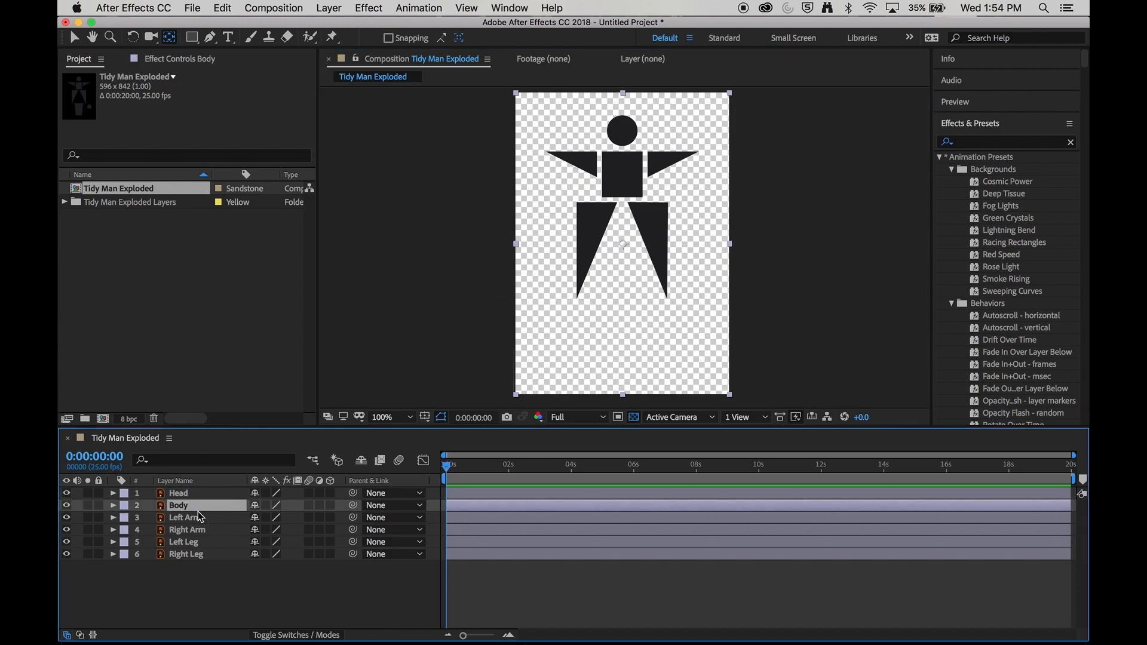
{"action": "left_click_drag", "start_coordinate": [623, 244], "coordinate": [622, 199]}
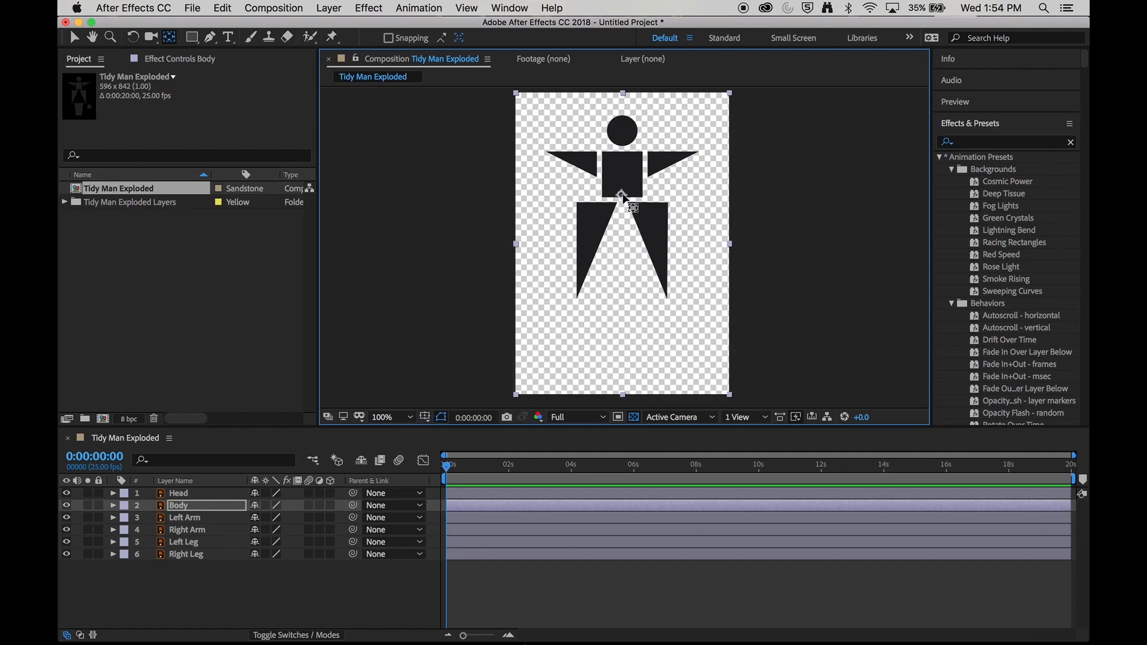
- Move the Left Leg and Right Leg layers inward so they meet directly beneath the body
{"action": "left_click", "coordinate": [217, 544]}
{"action": "left_click", "coordinate": [74, 37]}
{"action": "left_click_drag", "start_coordinate": [605, 245], "coordinate": [634, 251]}
{"action": "left_click", "coordinate": [658, 254]}
{"action": "key", "text": "Return"}
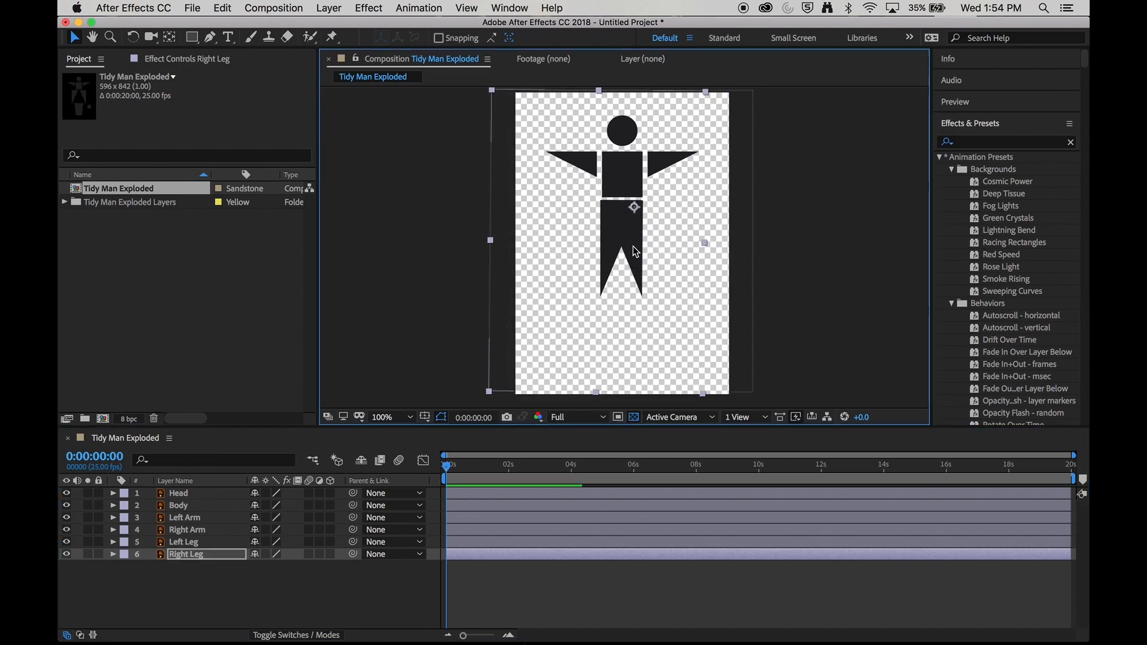
{"action": "left_click", "coordinate": [265, 587]}
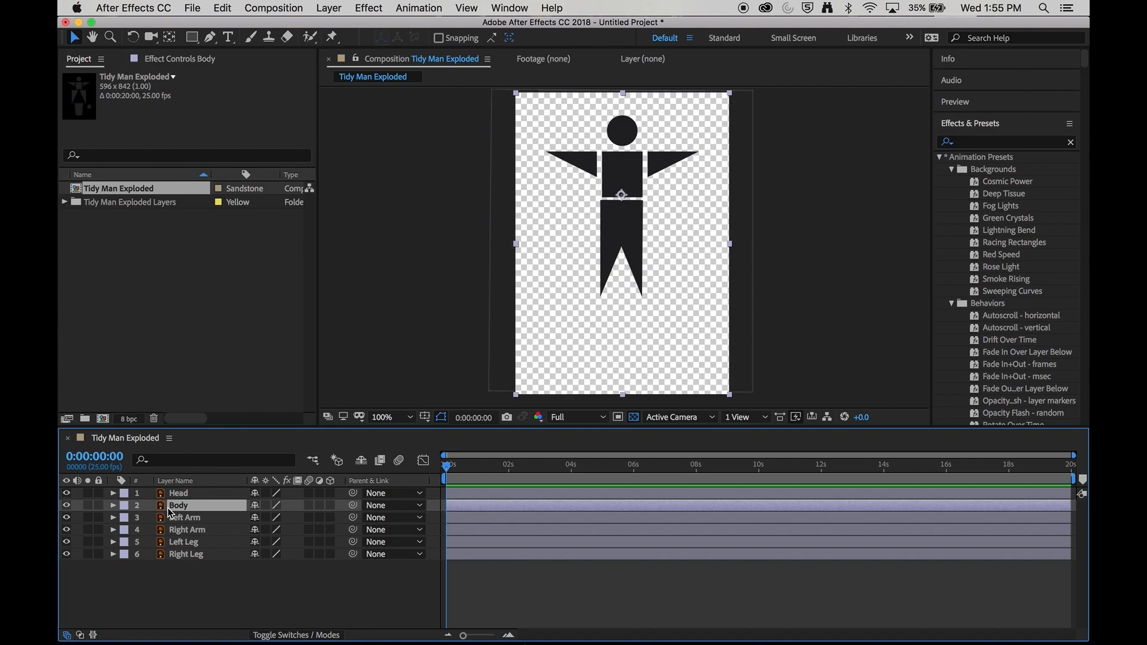
- Try moving the Body layer away from the rest of the figure, and undo the move
{"action": "left_click", "coordinate": [610, 167]}
{"action": "left_click_drag", "start_coordinate": [610, 167], "coordinate": [673, 202]}
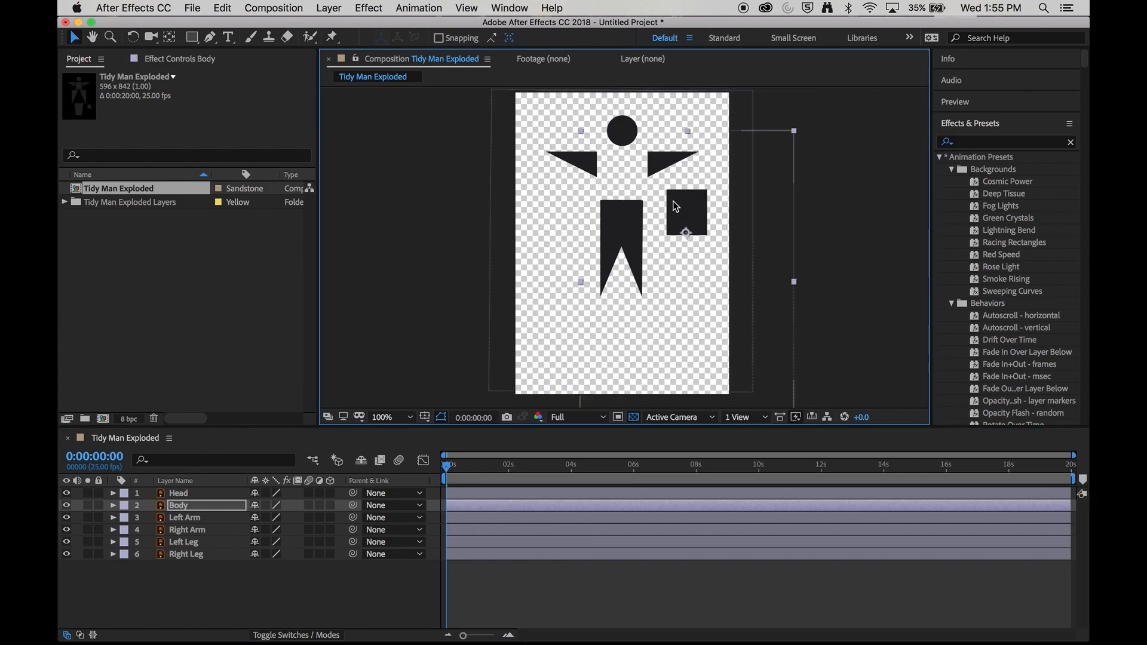
{"action": "key", "text": "super+z"}
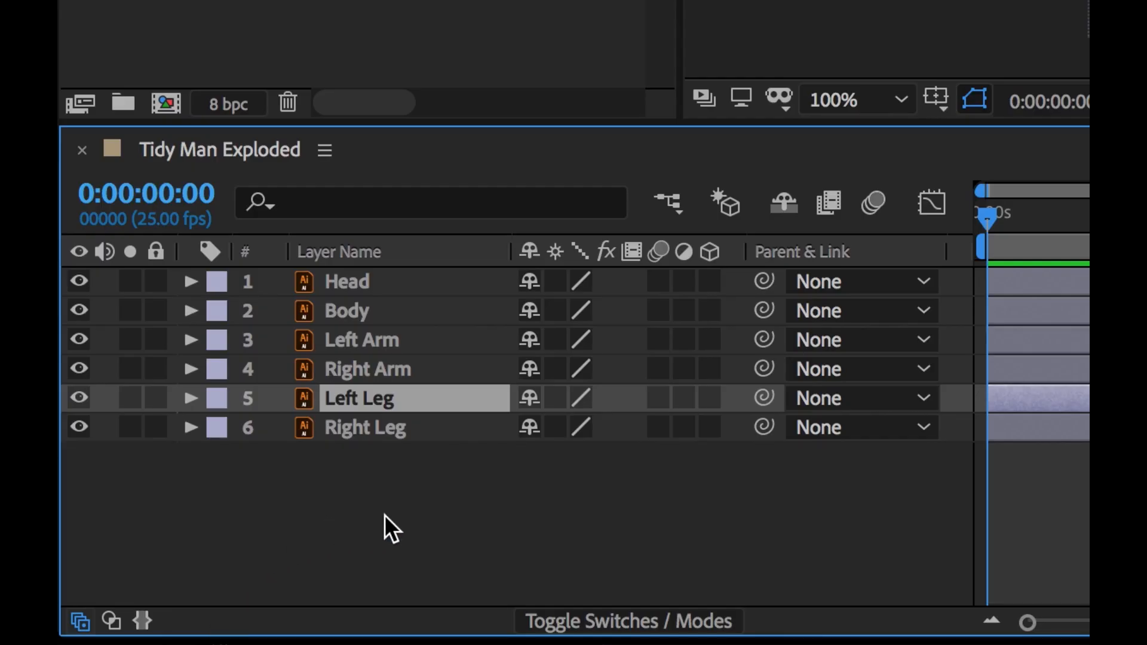
{"action": "left_click", "coordinate": [195, 591]}
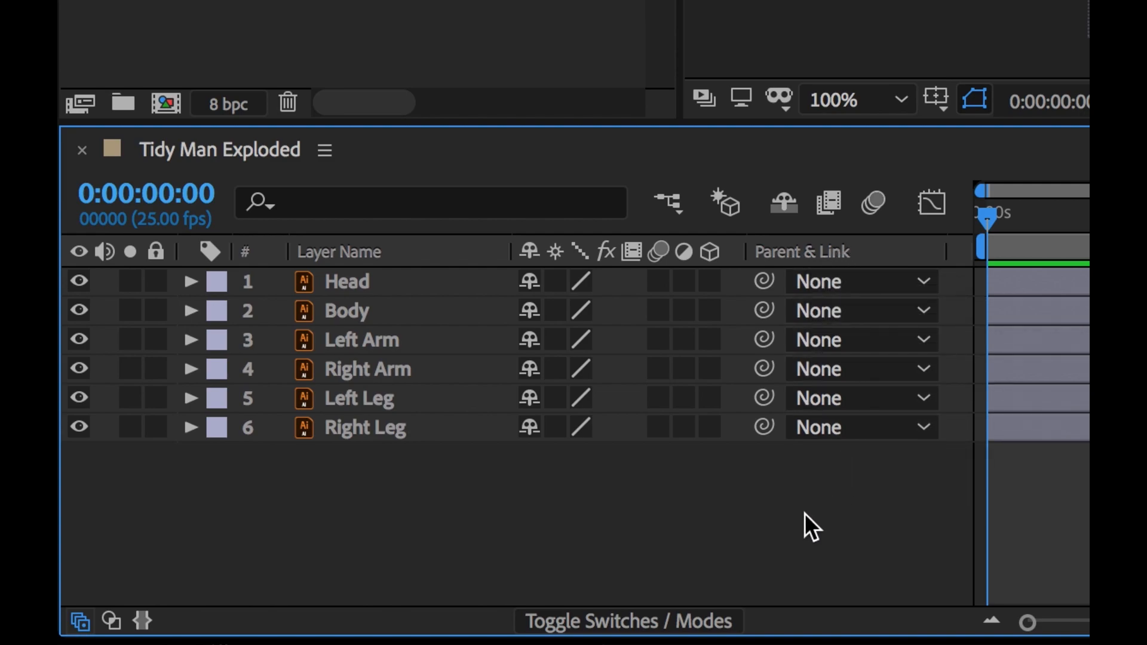
{"action": "left_click", "coordinate": [922, 281]}
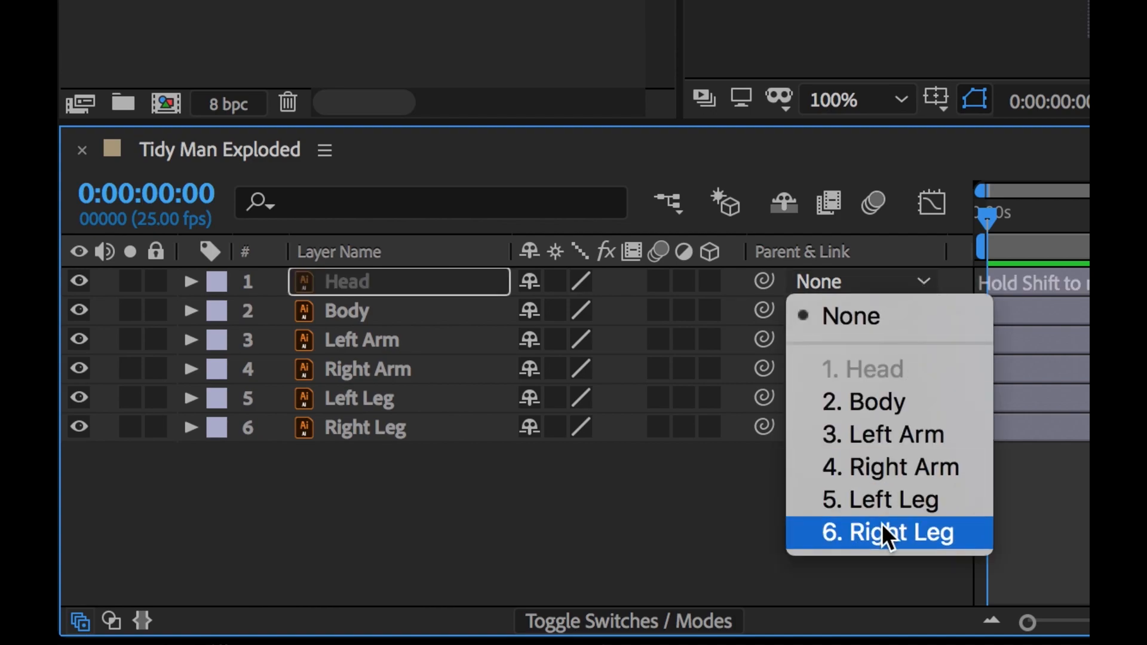
{"action": "left_click", "coordinate": [752, 523]}
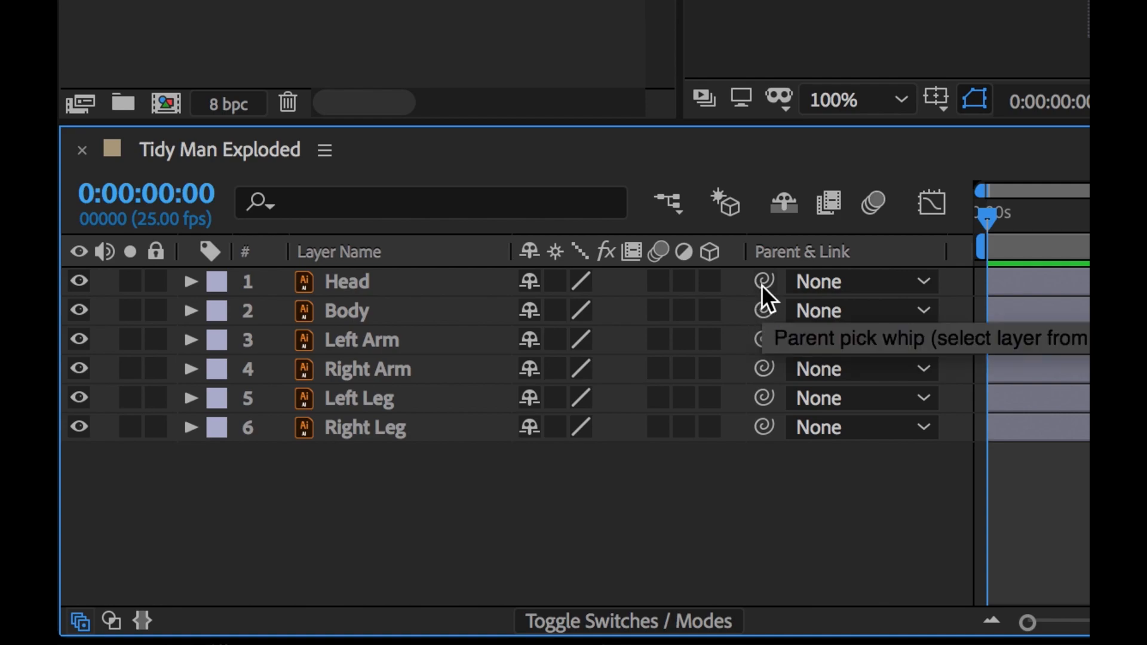
- Parent the Head, Left Arm and Right Arm layers to the Body layer, testing the link by moving the Body
{"action": "left_click_drag", "start_coordinate": [762, 285], "coordinate": [392, 307]}
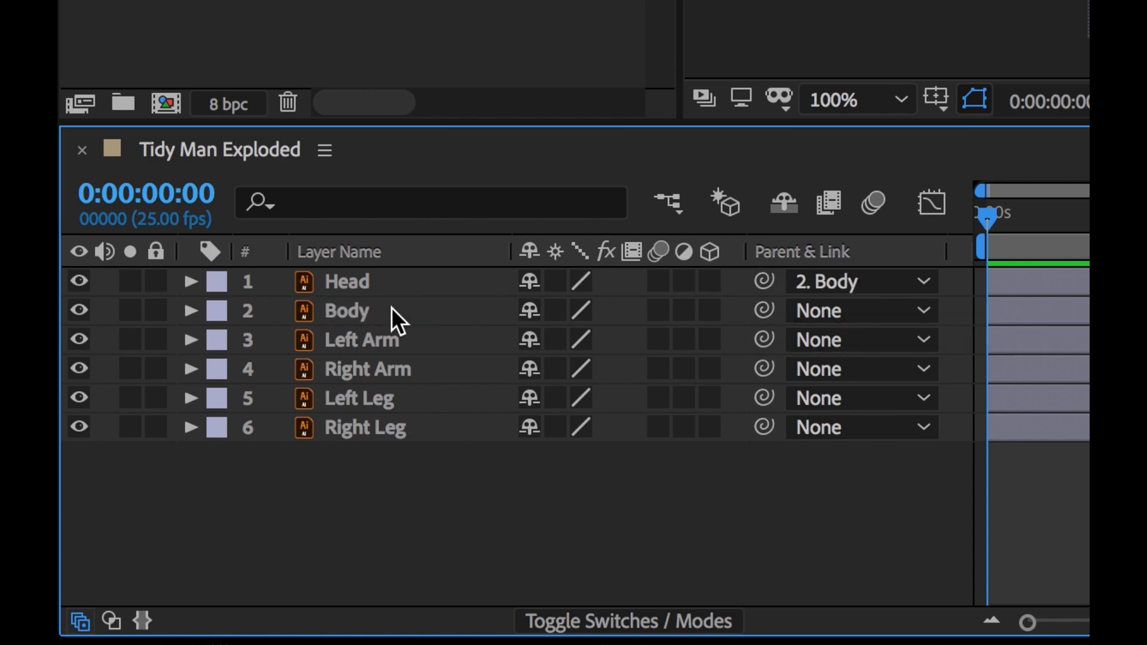
{"action": "left_click", "coordinate": [492, 322]}
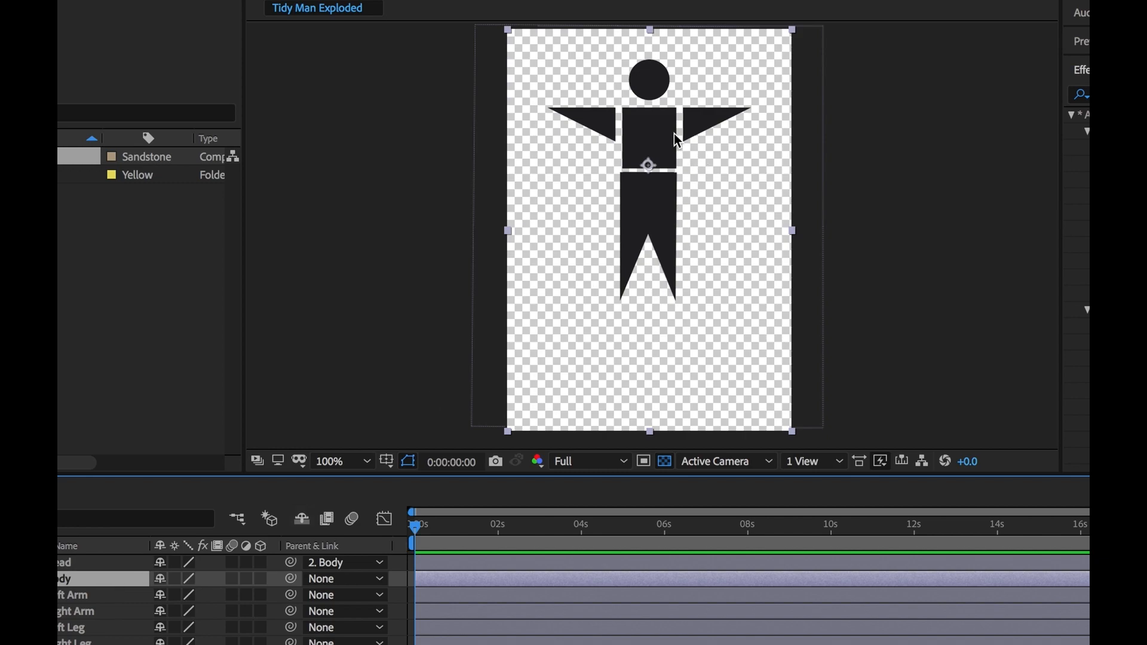
{"action": "mouse_move", "coordinate": [655, 142]}
{"action": "left_mouse_down"}
{"action": "mouse_move", "coordinate": [621, 164]}
{"action": "mouse_move", "coordinate": [568, 247]}
{"action": "mouse_move", "coordinate": [601, 149]}
{"action": "mouse_move", "coordinate": [654, 149]}
{"action": "left_mouse_up"}
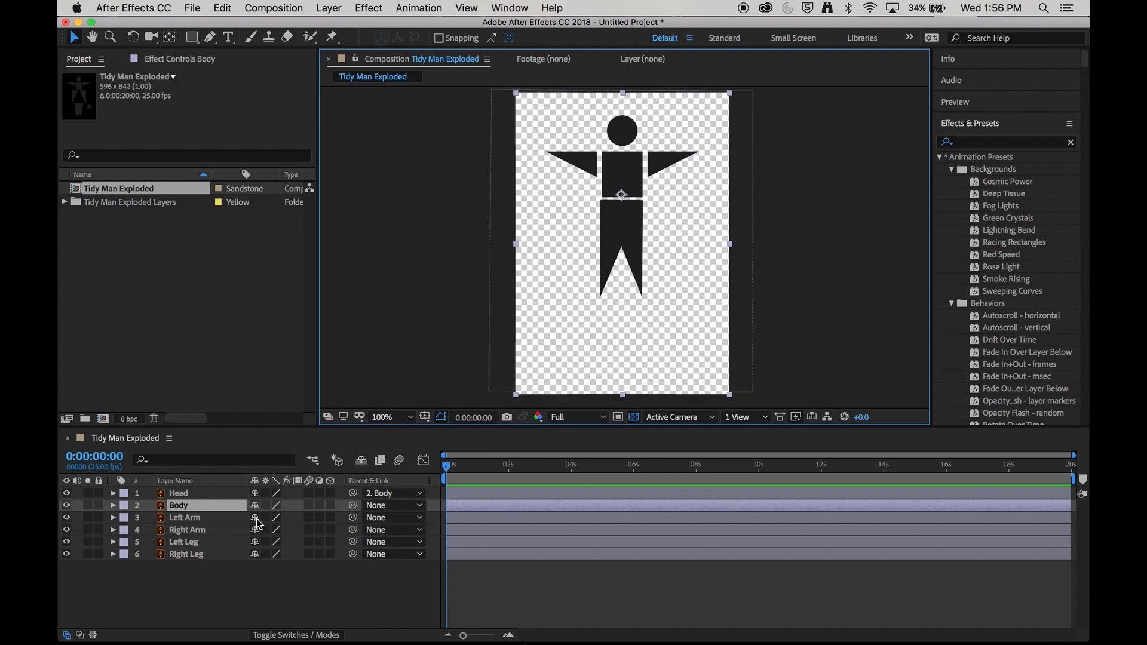
{"action": "left_click_drag", "start_coordinate": [353, 517], "coordinate": [182, 506]}
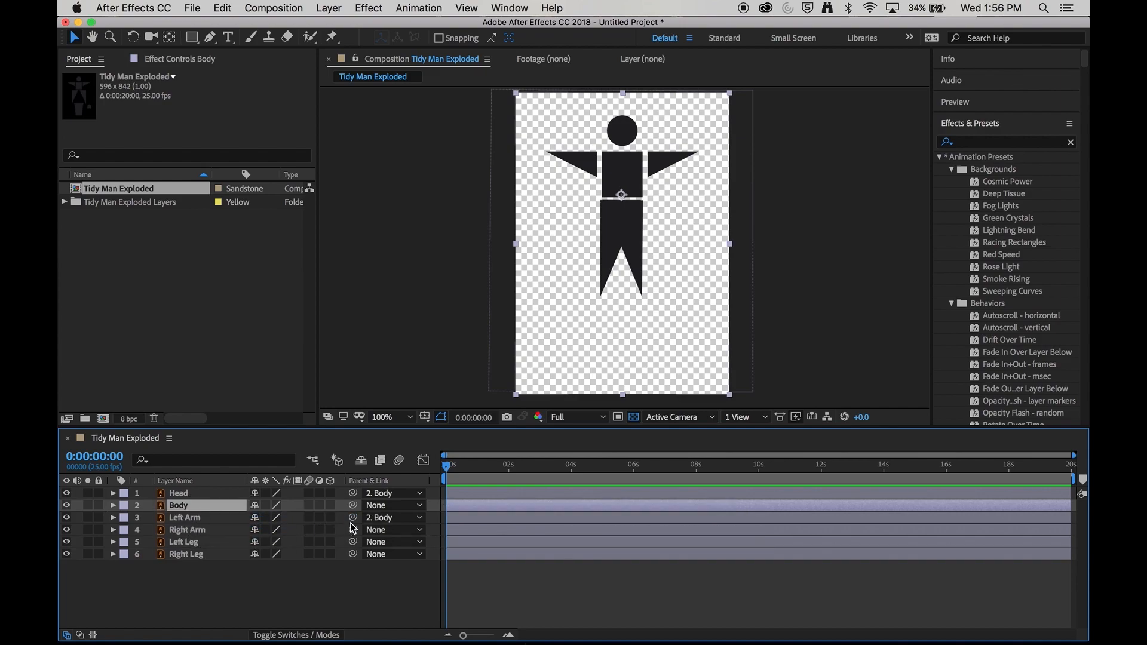
{"action": "left_click_drag", "start_coordinate": [357, 529], "coordinate": [185, 505]}
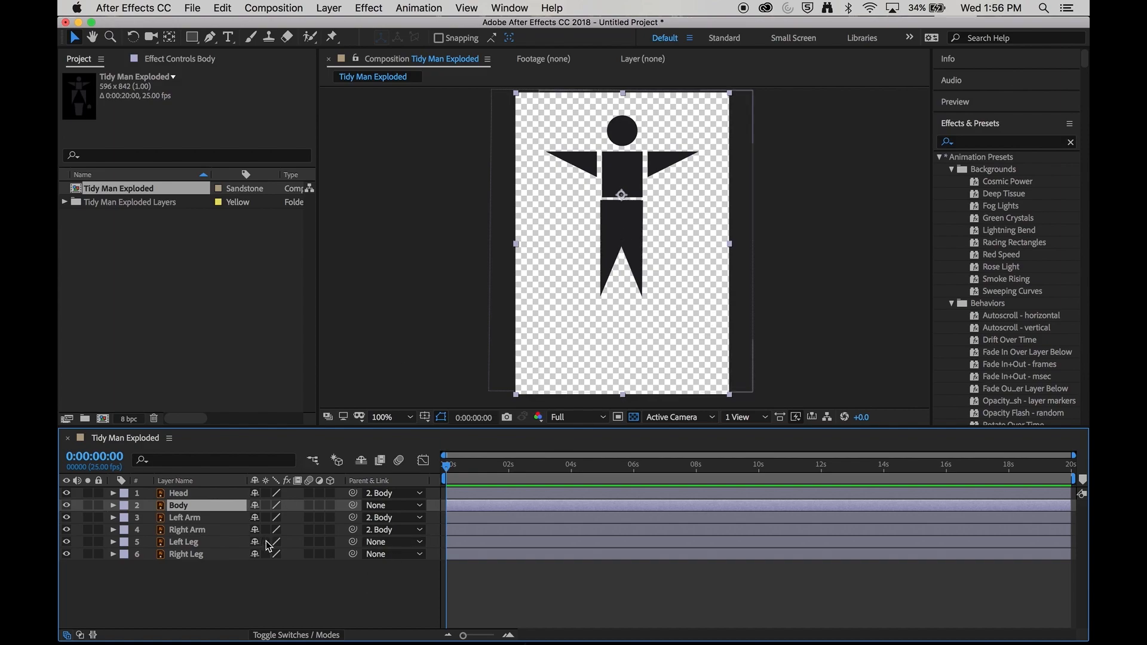
- Try parenting the Left Leg and Right Leg layers to Body and rotating the Body, and undo the rotation and leg parenting
{"action": "left_click_drag", "start_coordinate": [353, 542], "coordinate": [230, 506]}
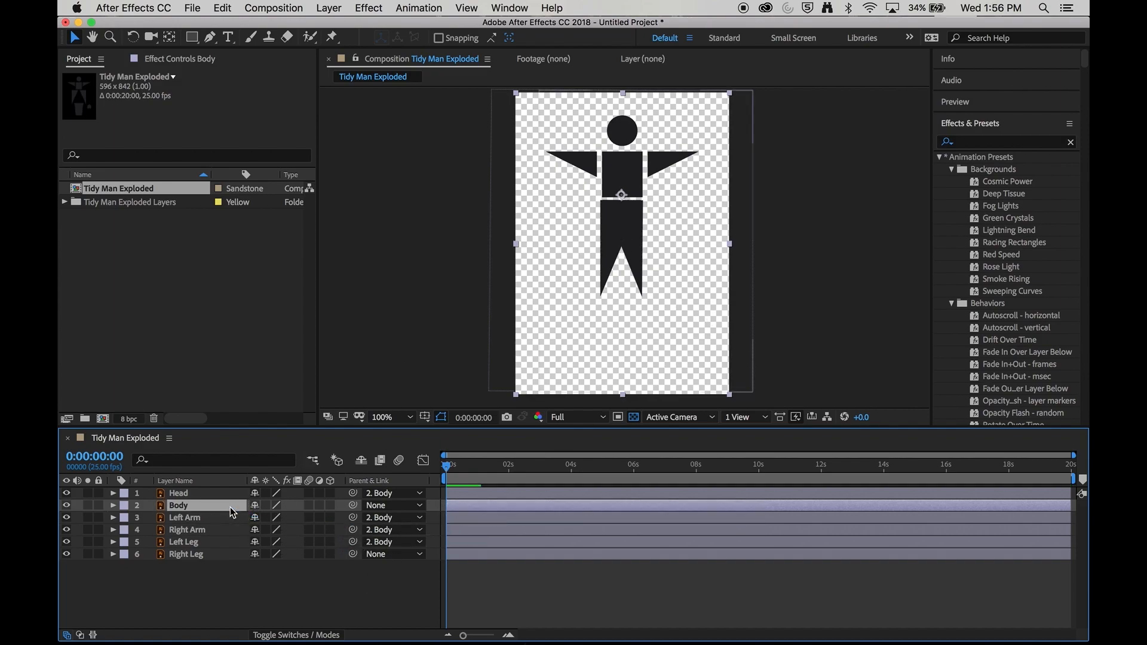
{"action": "left_click_drag", "start_coordinate": [354, 554], "coordinate": [215, 507]}
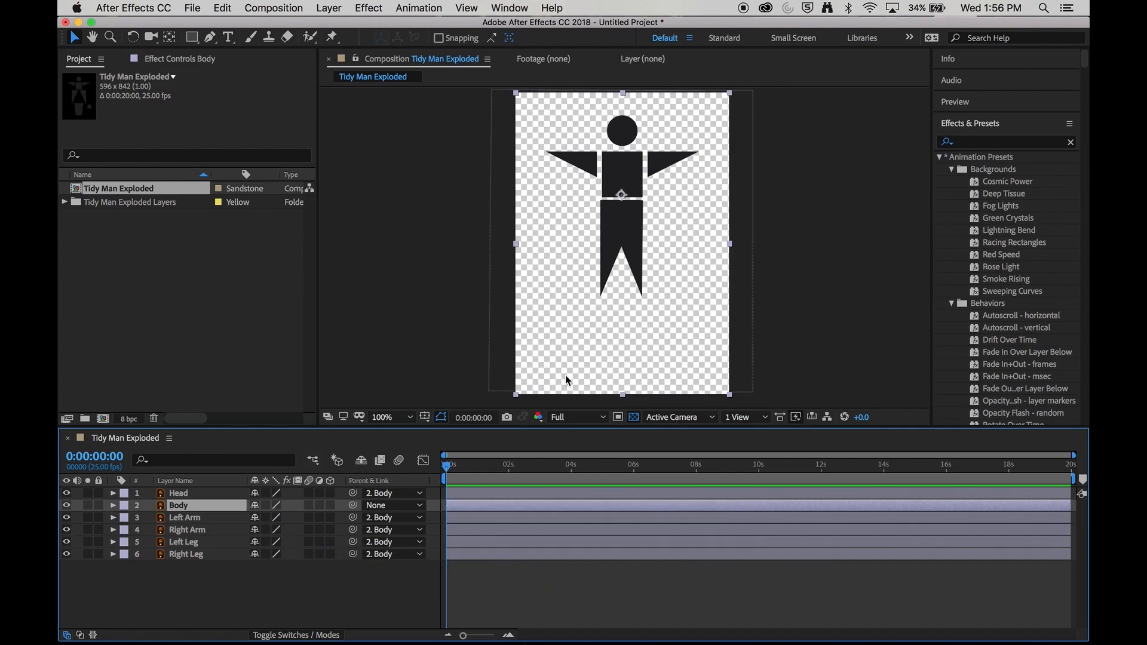
{"action": "left_click", "coordinate": [132, 36]}
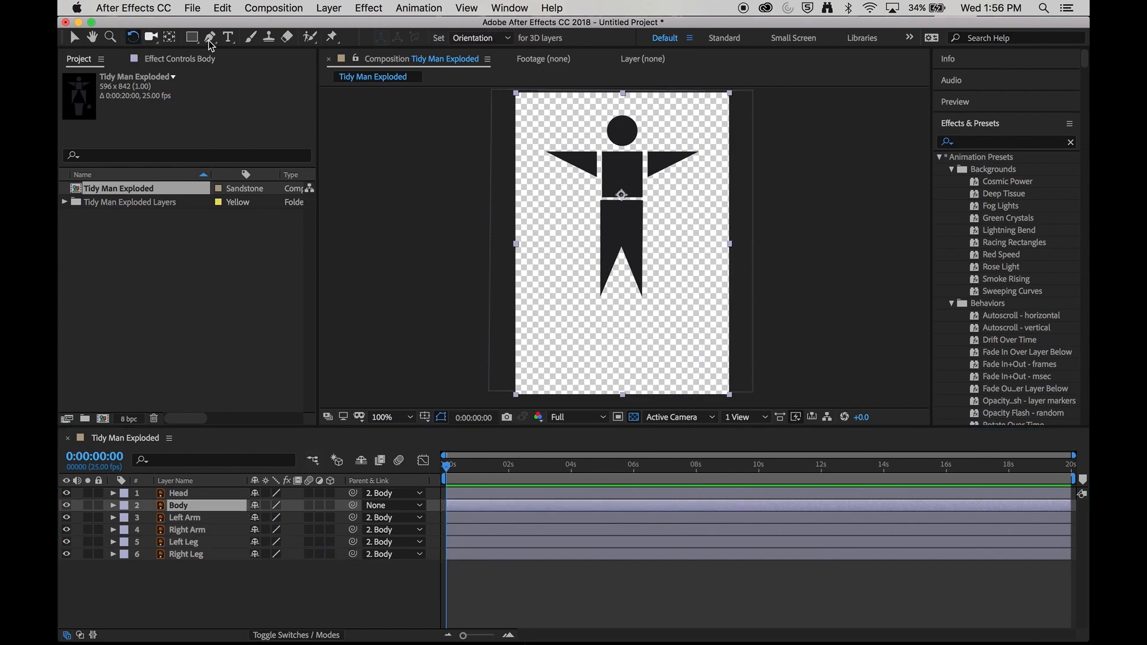
{"action": "left_click", "coordinate": [626, 173]}
{"action": "mouse_move", "coordinate": [627, 177]}
{"action": "left_mouse_down"}
{"action": "mouse_move", "coordinate": [664, 196]}
{"action": "mouse_move", "coordinate": [623, 163]}
{"action": "left_mouse_up"}
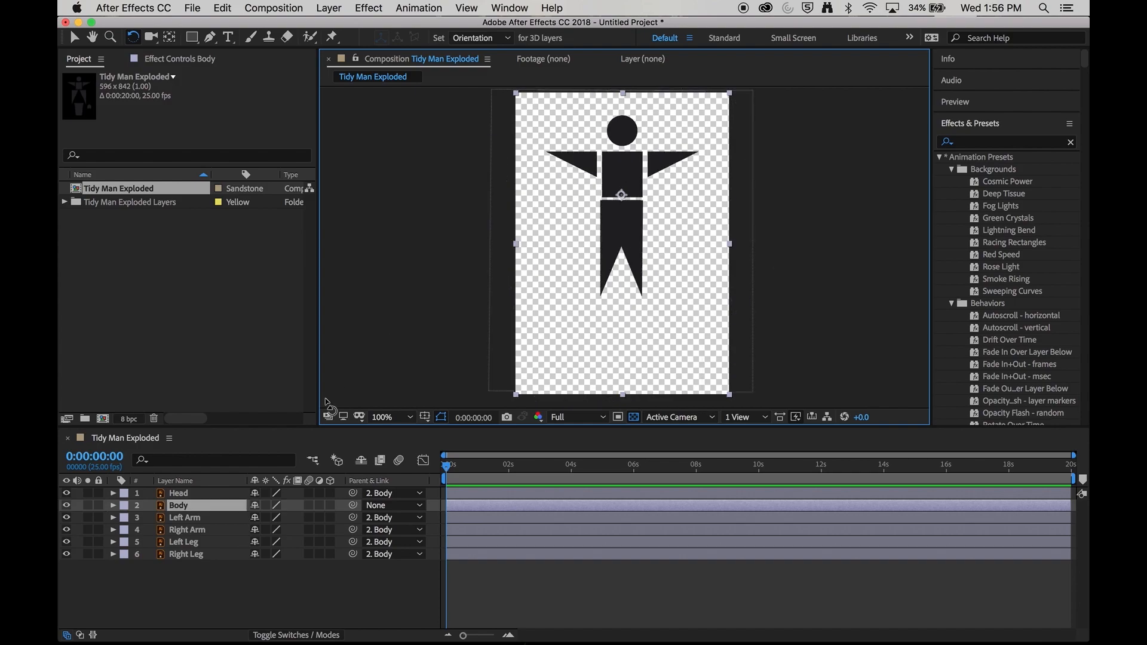
{"action": "key", "text": "super+z"}
{"action": "key", "text": "super+z"}
{"action": "left_click", "coordinate": [388, 601]}
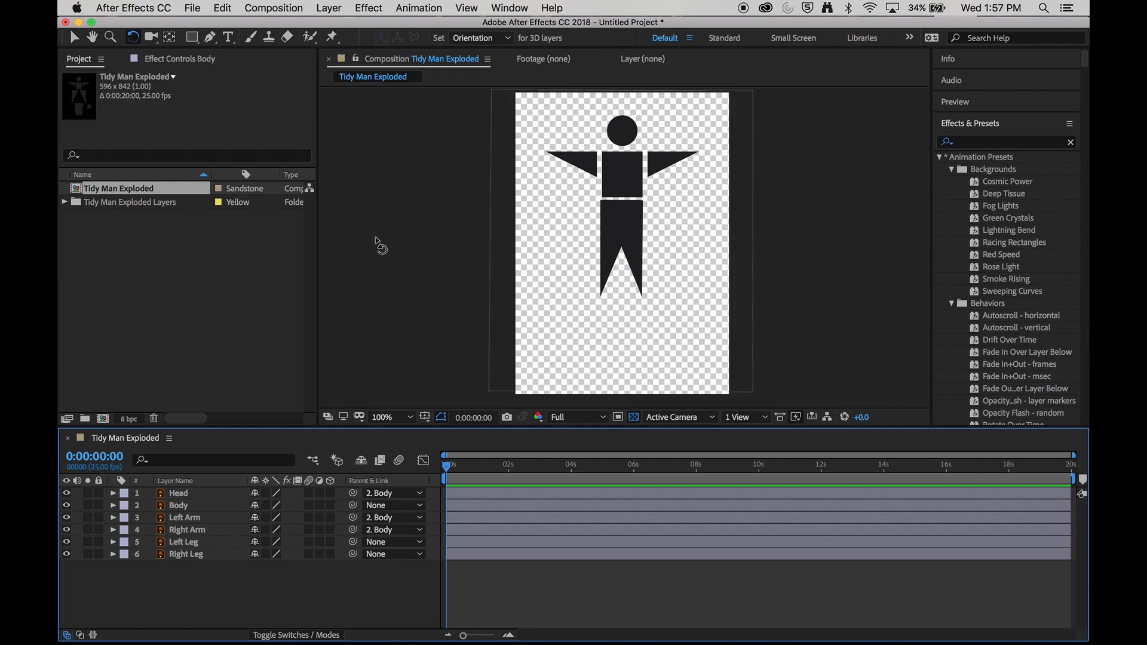
- Add a null object over the figure's waist and move its anchor point to where the body meets the legs
{"action": "left_click", "coordinate": [331, 8]}
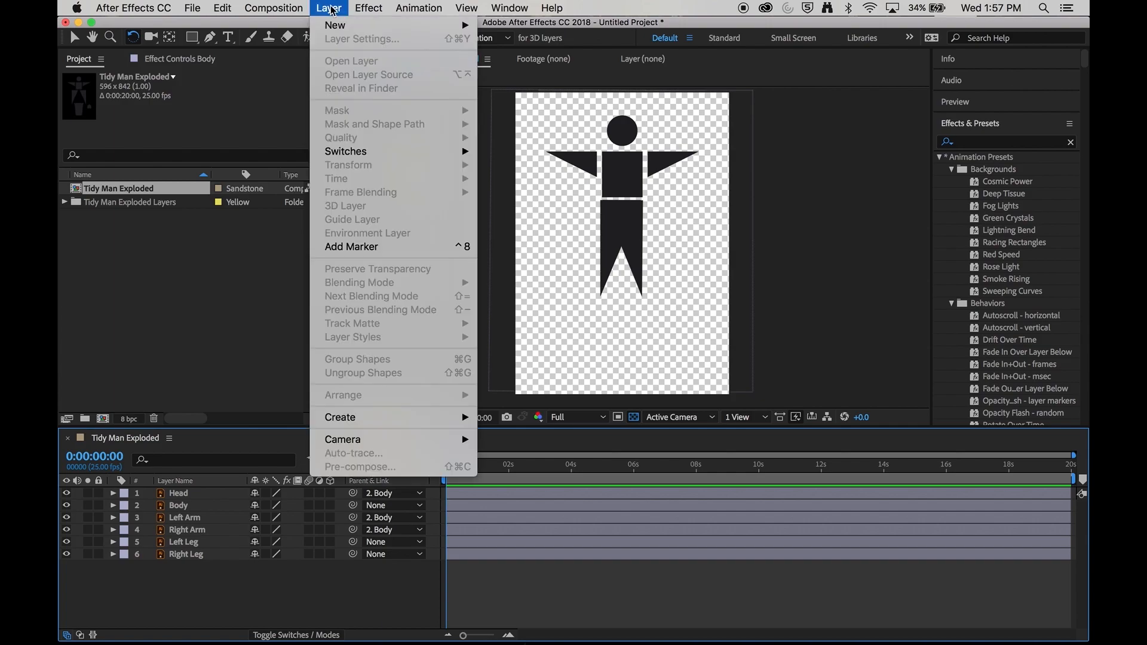
{"action": "mouse_move", "coordinate": [345, 26]}
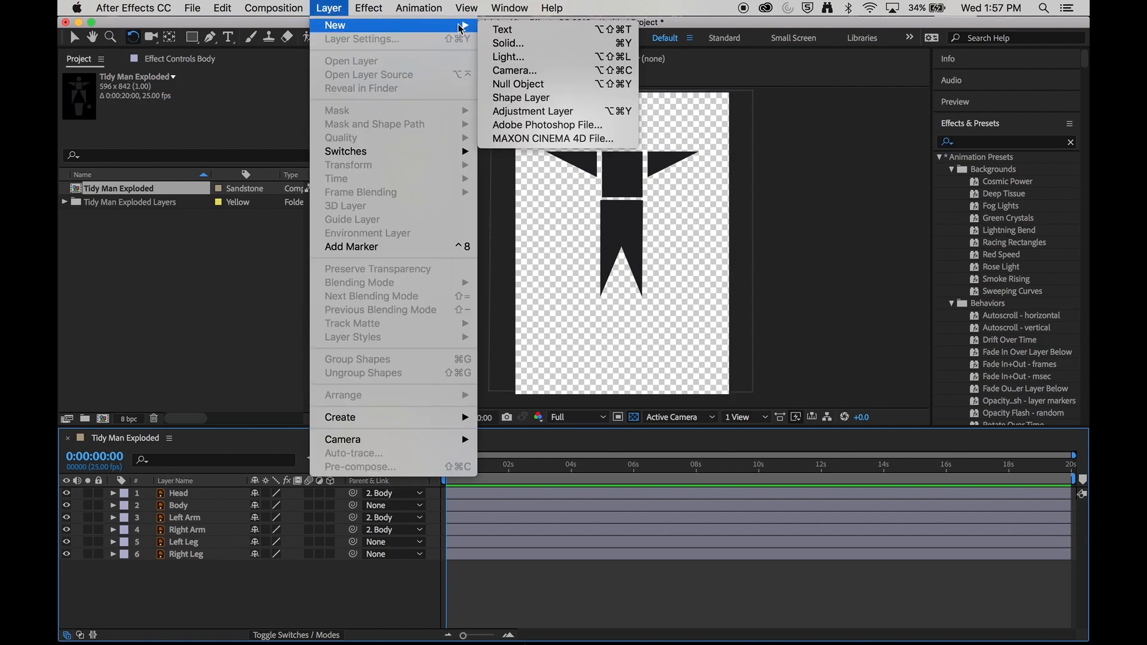
{"action": "left_click", "coordinate": [568, 88]}
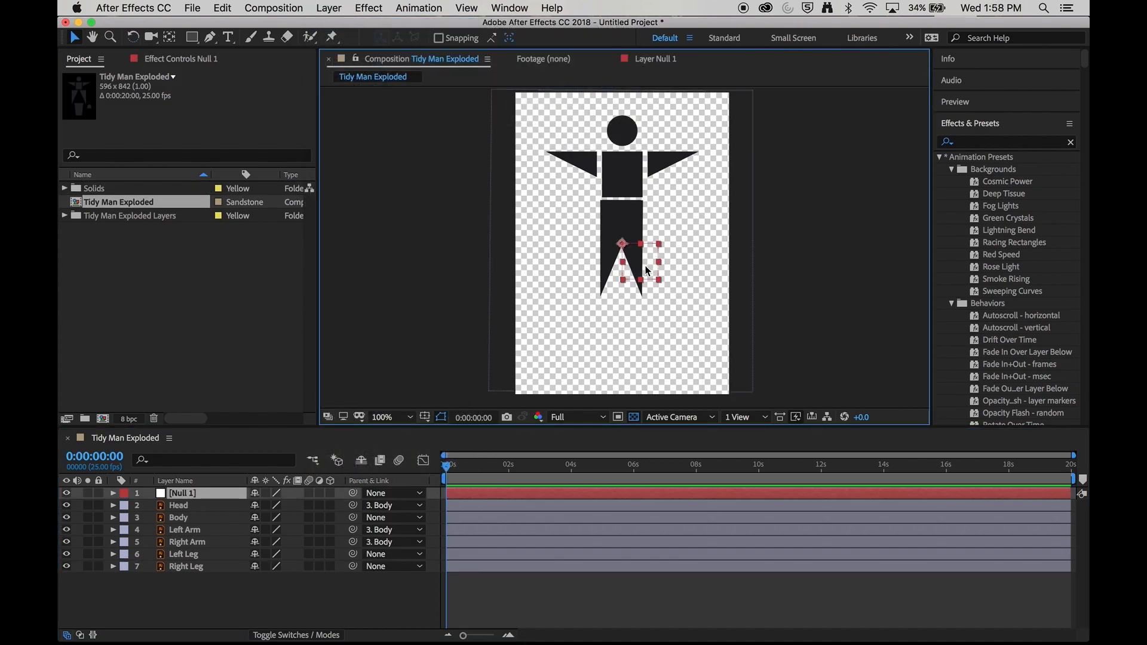
{"action": "left_click_drag", "start_coordinate": [645, 265], "coordinate": [629, 203]}
{"action": "left_click", "coordinate": [169, 37]}
{"action": "left_click_drag", "start_coordinate": [605, 177], "coordinate": [621, 197]}
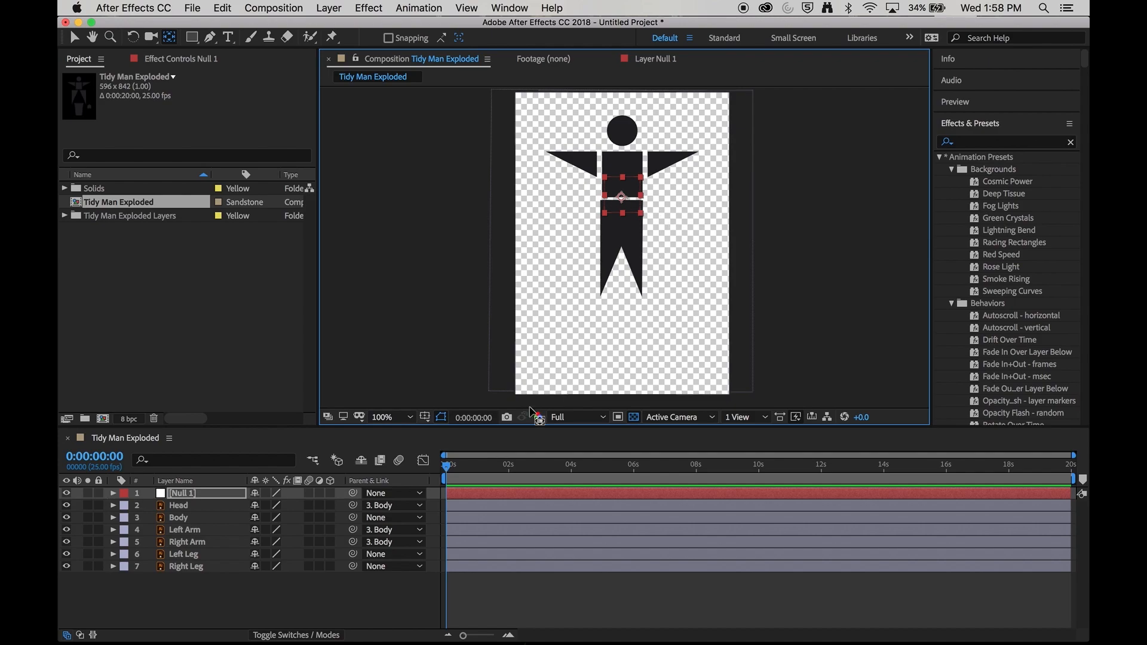
- Parent the Body, Left Leg and Right Leg layers to the Null 1 layer
{"action": "left_click_drag", "start_coordinate": [358, 517], "coordinate": [202, 495]}
{"action": "left_click_drag", "start_coordinate": [353, 555], "coordinate": [202, 494]}
{"action": "left_click_drag", "start_coordinate": [355, 568], "coordinate": [202, 495]}
- Rotate the Body layer slightly clockwise and swing the Left Leg layer outward around its hip to test the rig
{"action": "left_click", "coordinate": [205, 519]}
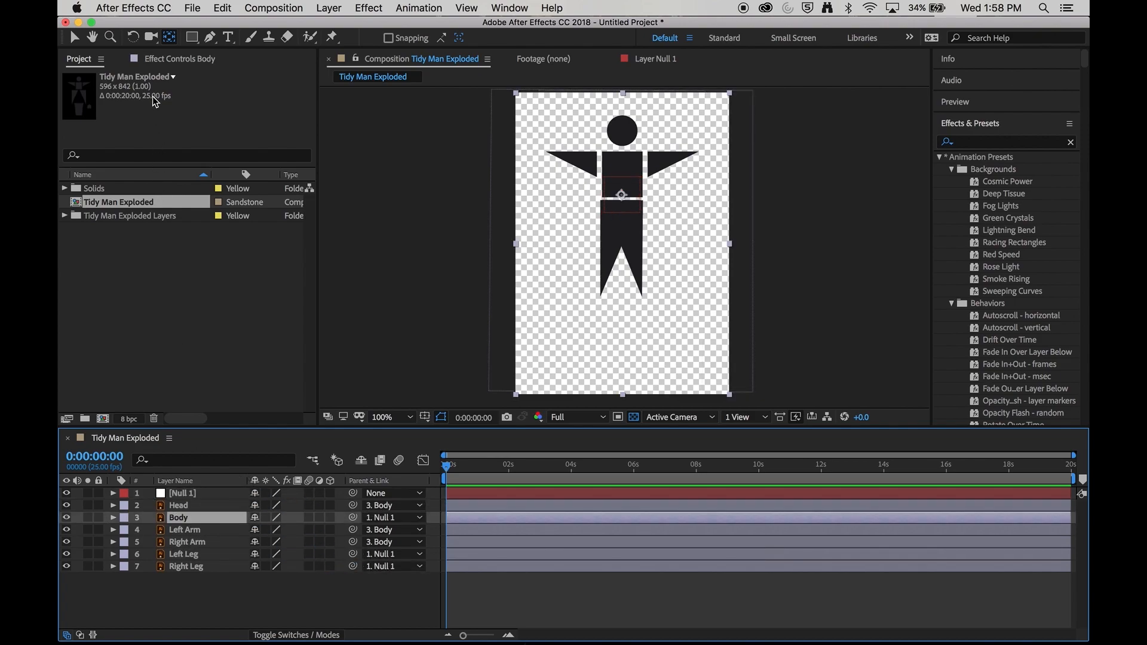
{"action": "left_click", "coordinate": [132, 37]}
{"action": "left_click", "coordinate": [623, 164]}
{"action": "mouse_move", "coordinate": [623, 164]}
{"action": "left_mouse_down"}
{"action": "mouse_move", "coordinate": [670, 175]}
{"action": "mouse_move", "coordinate": [624, 168]}
{"action": "left_mouse_up"}
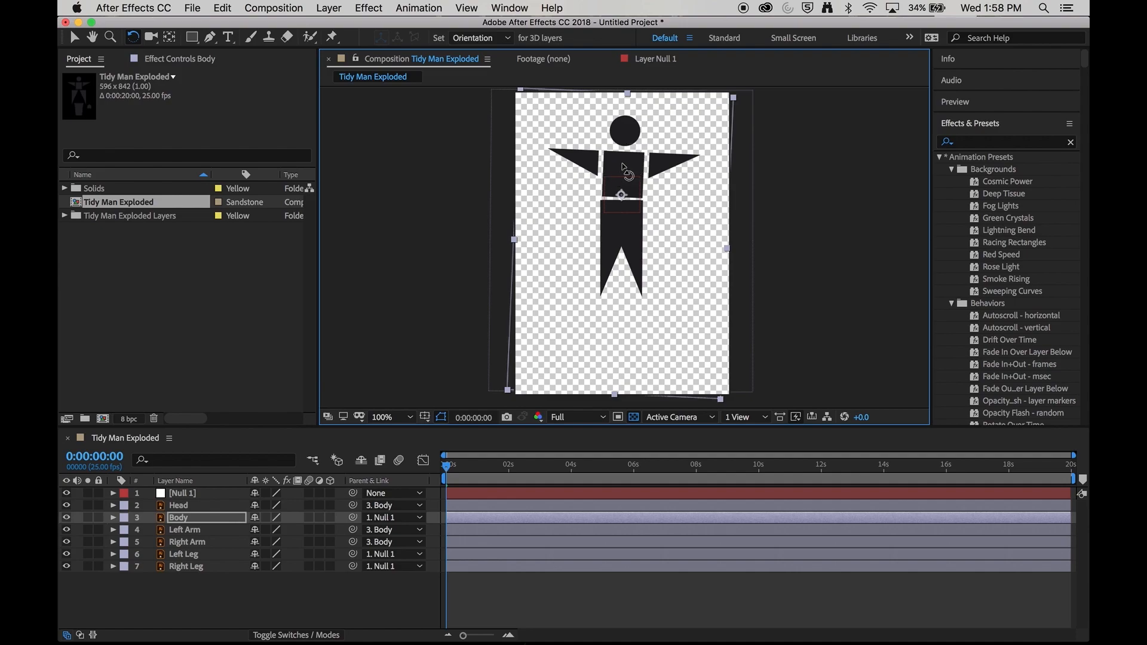
{"action": "left_click", "coordinate": [217, 555]}
{"action": "left_click_drag", "start_coordinate": [630, 250], "coordinate": [610, 270]}
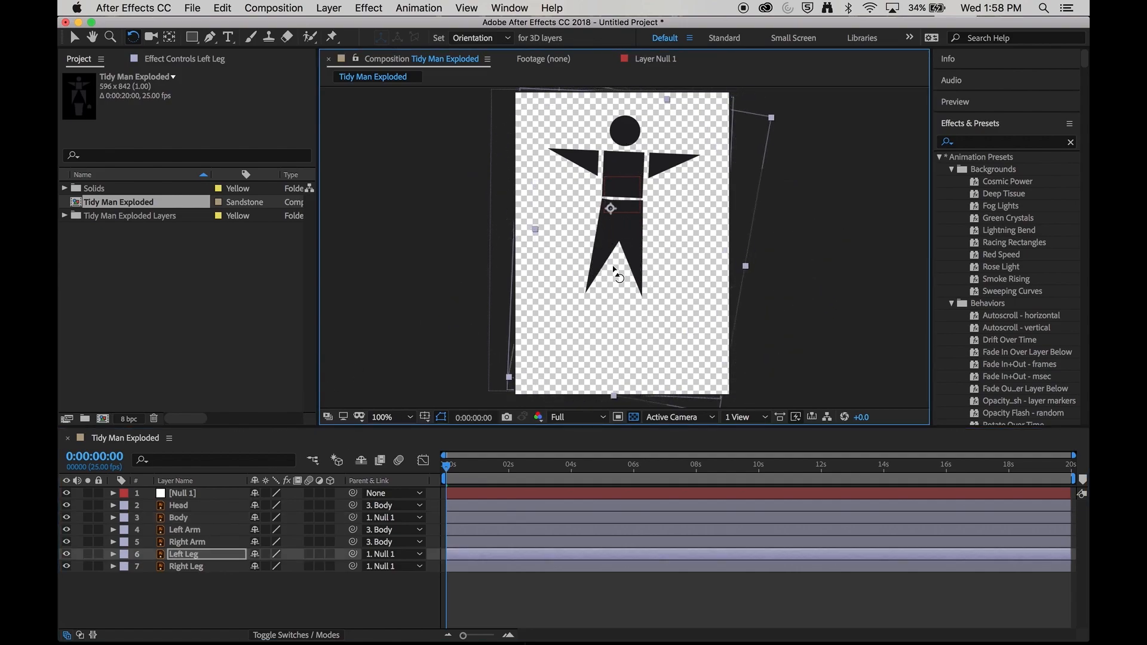
- Move the Null 1 layer slightly upward to shift the whole figure
{"action": "left_click", "coordinate": [182, 493]}
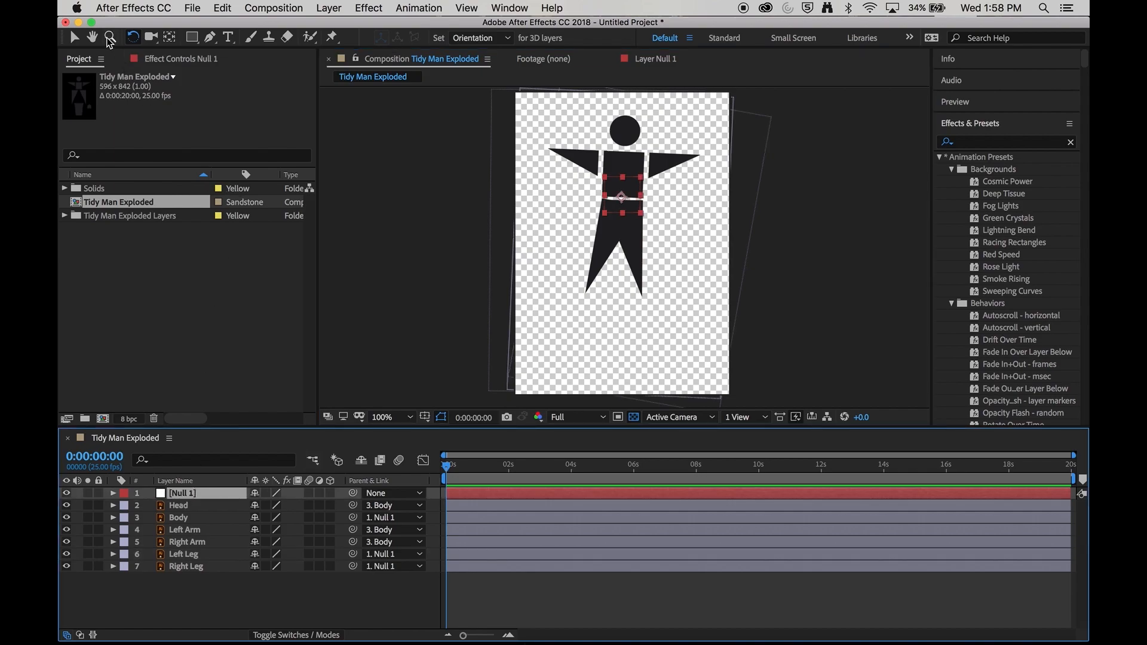
{"action": "left_click", "coordinate": [74, 37]}
{"action": "left_click", "coordinate": [621, 196]}
{"action": "mouse_move", "coordinate": [621, 196]}
{"action": "left_mouse_down"}
{"action": "mouse_move", "coordinate": [637, 270]}
{"action": "mouse_move", "coordinate": [658, 239]}
{"action": "mouse_move", "coordinate": [638, 243]}
{"action": "mouse_move", "coordinate": [630, 188]}
{"action": "left_mouse_up"}
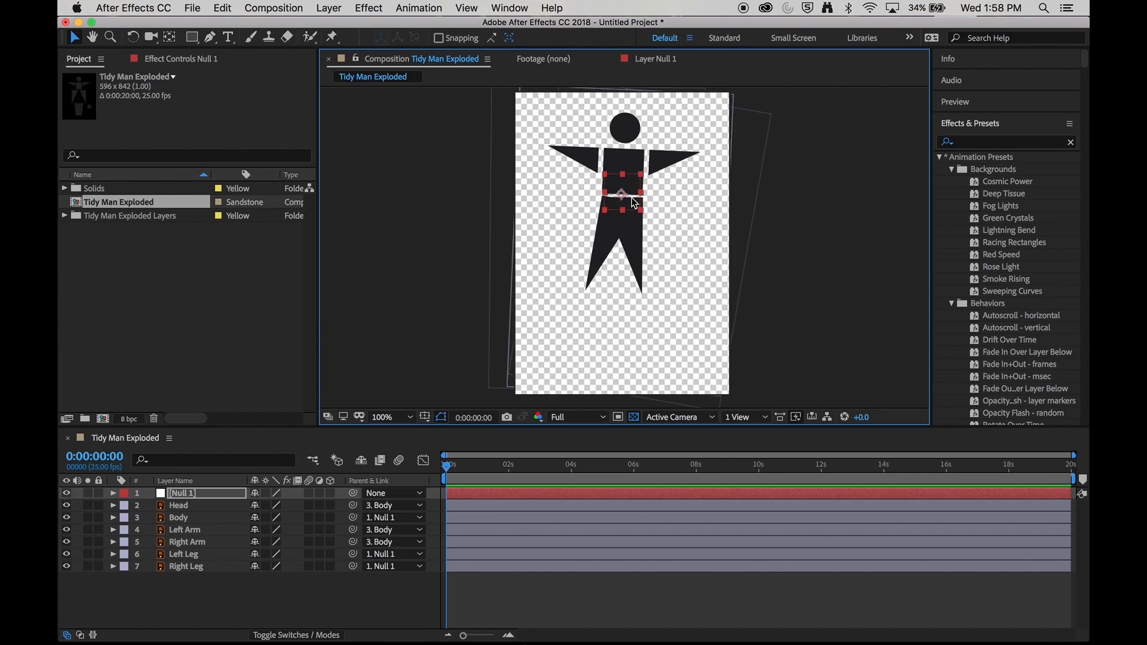
{"action": "left_click", "coordinate": [646, 167]}
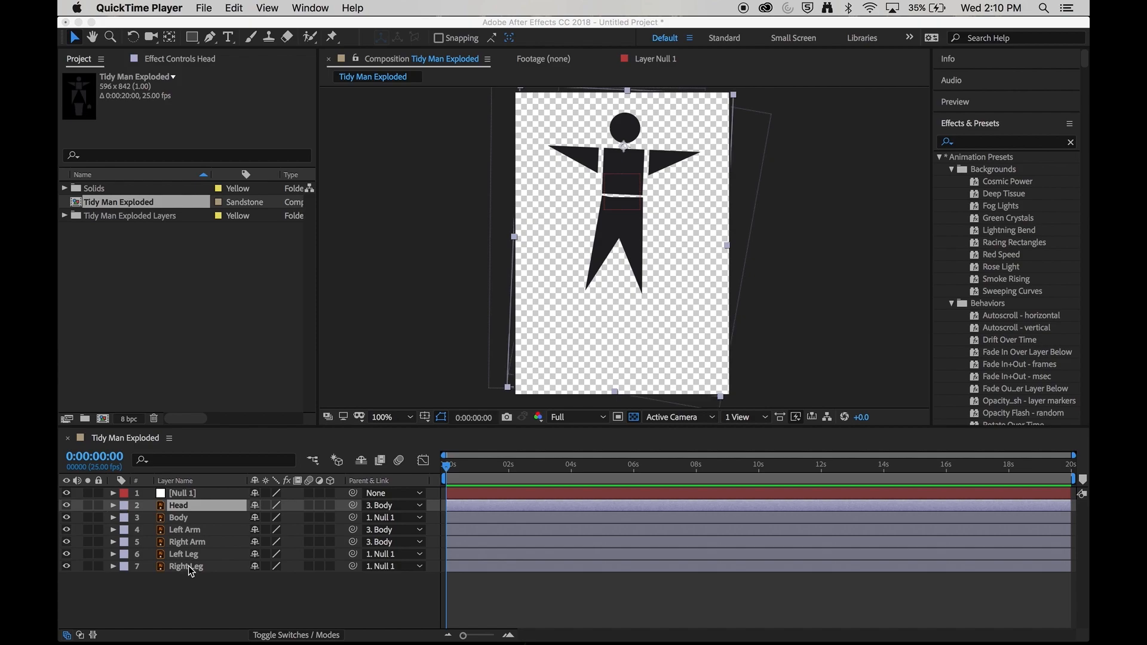
- Enable Rotation keyframing on the Right Leg layer at 0:00:00:00 and swing the leg outward to -23.8°
{"action": "left_click", "coordinate": [189, 567]}
{"action": "left_click", "coordinate": [188, 568]}
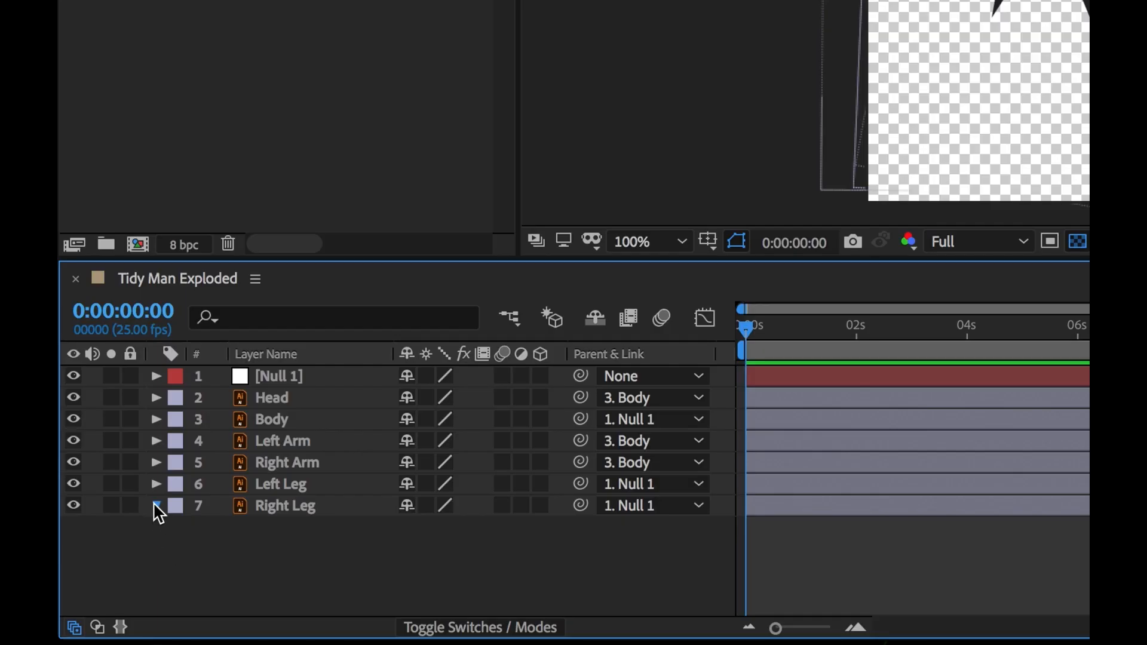
{"action": "left_click", "coordinate": [156, 505]}
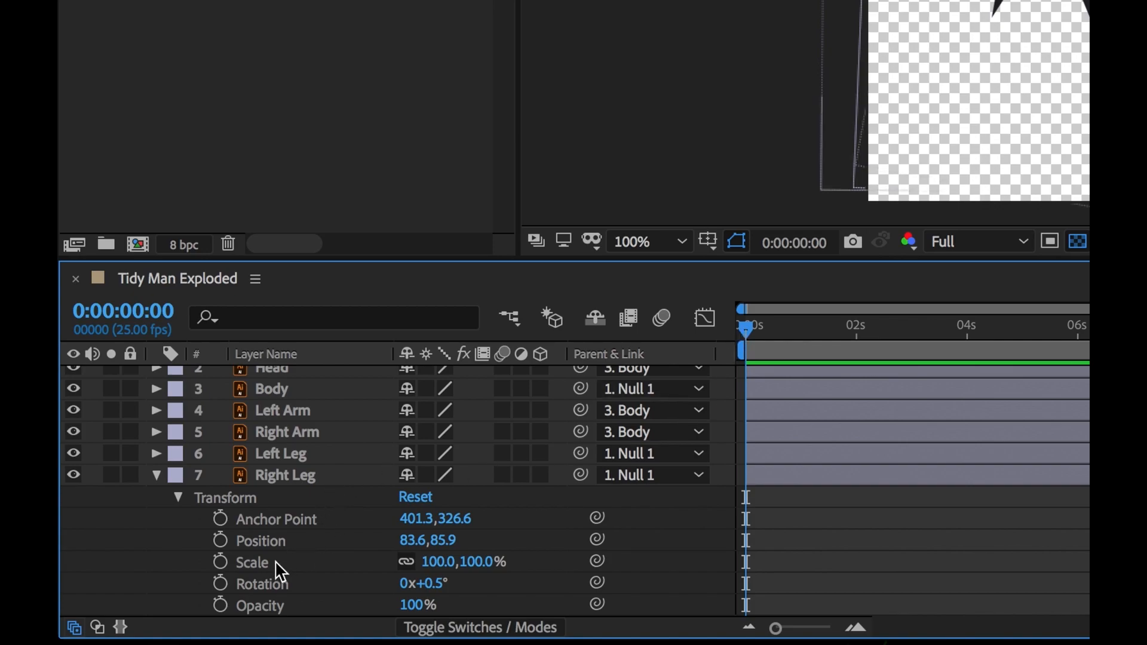
{"action": "left_click", "coordinate": [220, 582]}
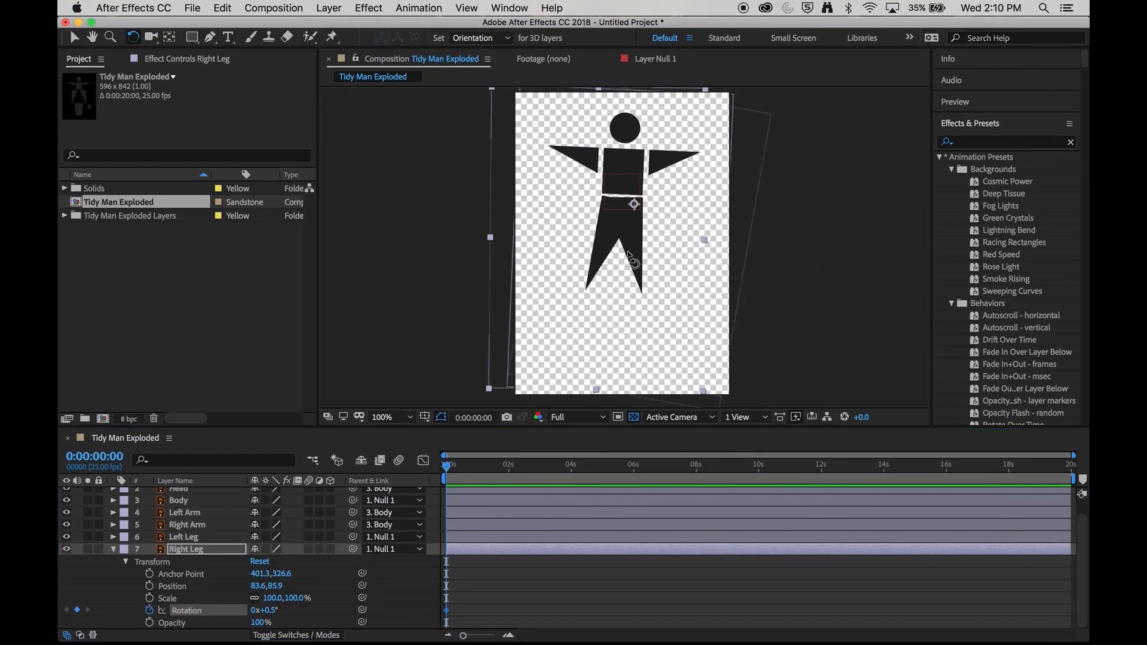
{"action": "left_click_drag", "start_coordinate": [633, 262], "coordinate": [651, 247]}
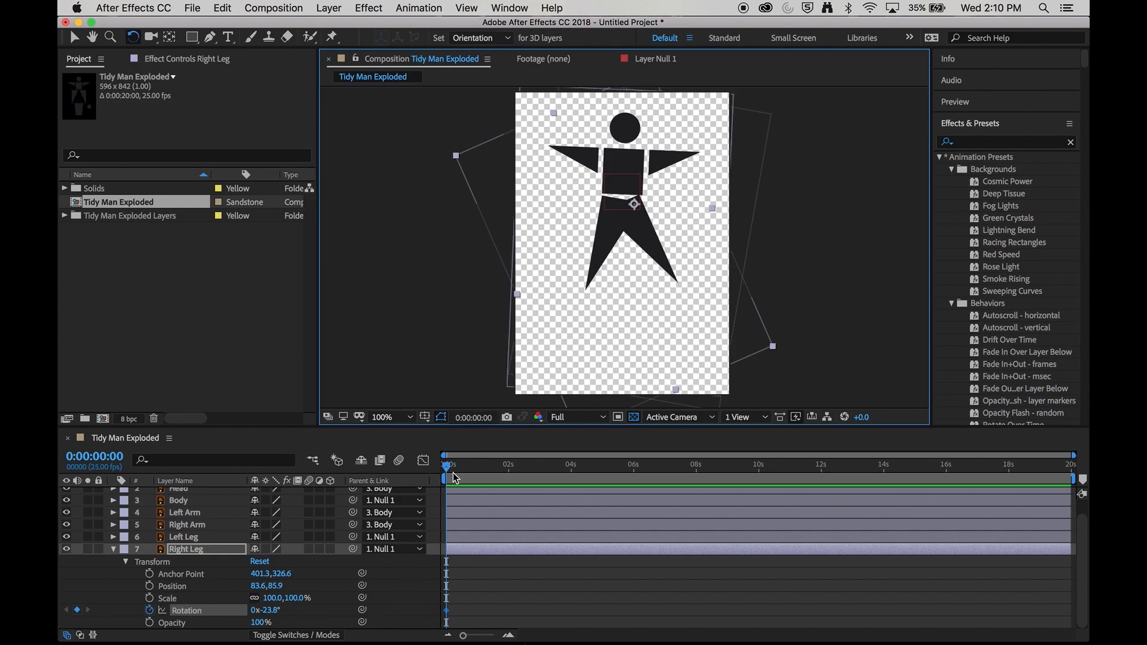
- Add a Right Leg Rotation keyframe at 0:00:00:10 with the leg swung inward to +22.6°
{"action": "left_click_drag", "start_coordinate": [447, 467], "coordinate": [462, 471]}
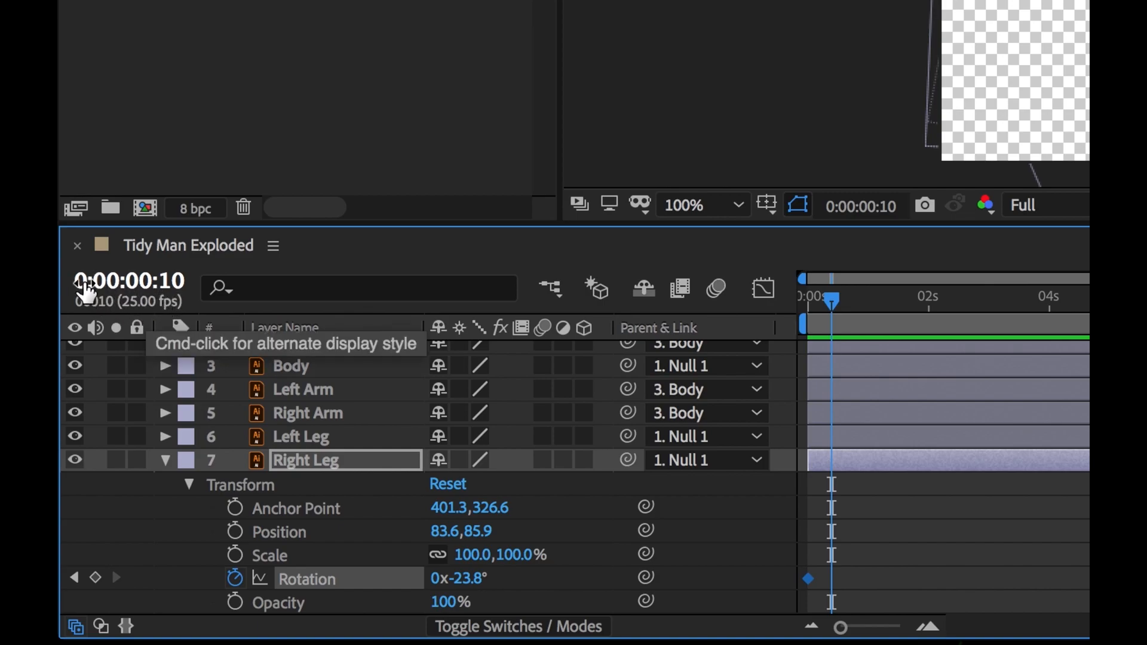
{"action": "left_click_drag", "start_coordinate": [823, 305], "coordinate": [856, 302]}
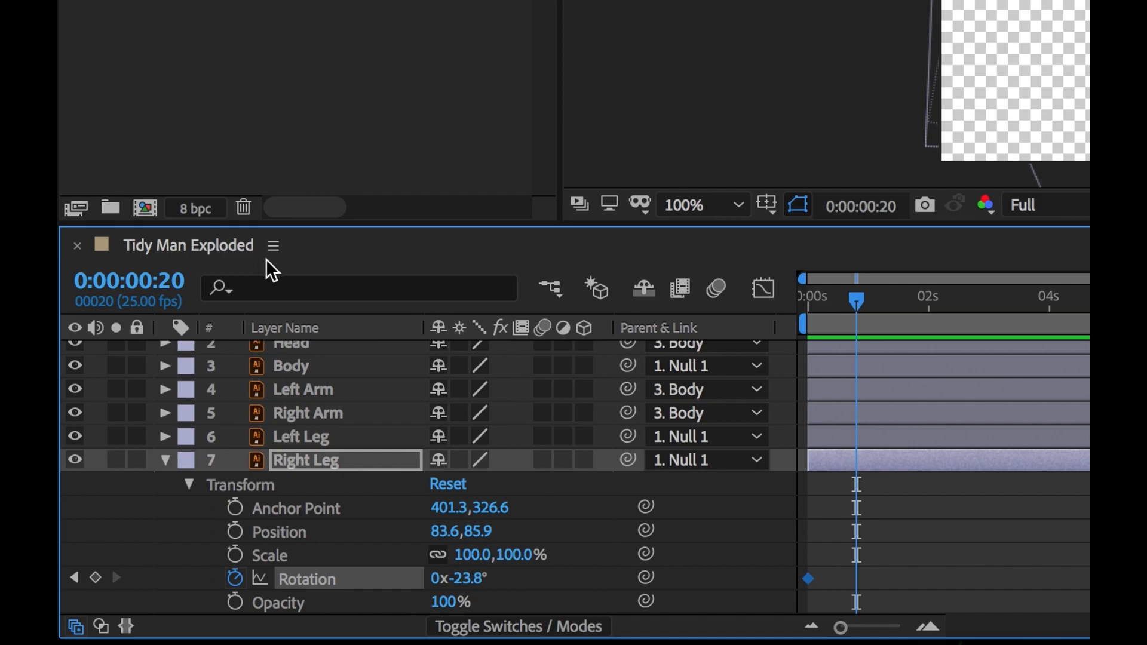
{"action": "left_click", "coordinate": [174, 279]}
{"action": "key", "text": "BackSpace"}
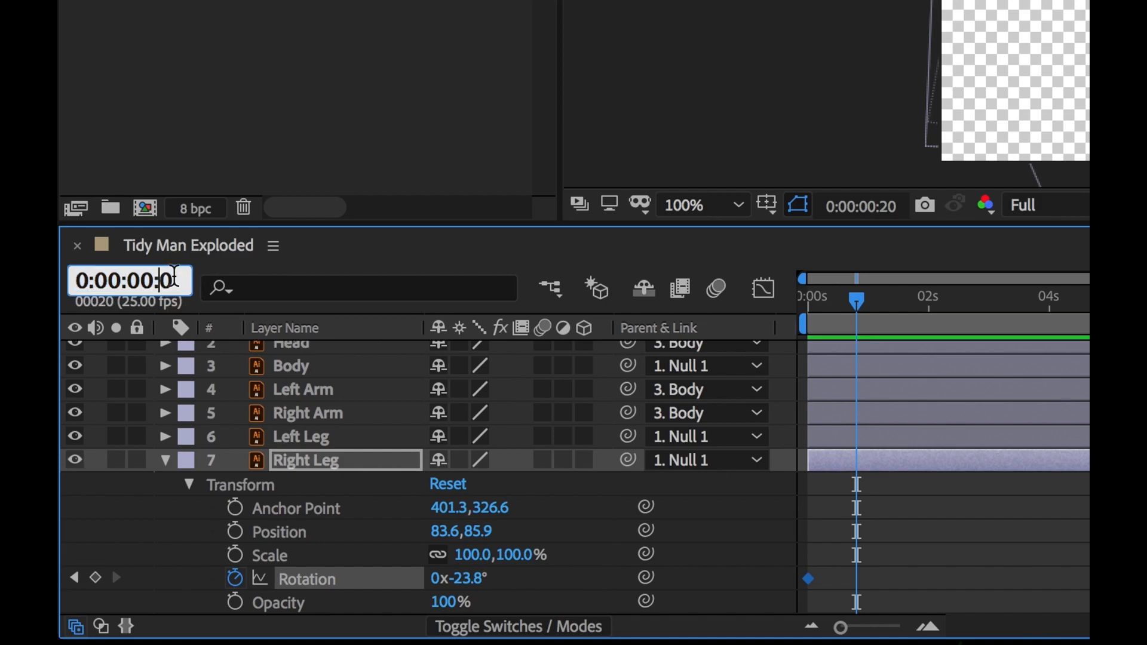
{"action": "type", "text": "1"}
{"action": "key", "text": "Return"}
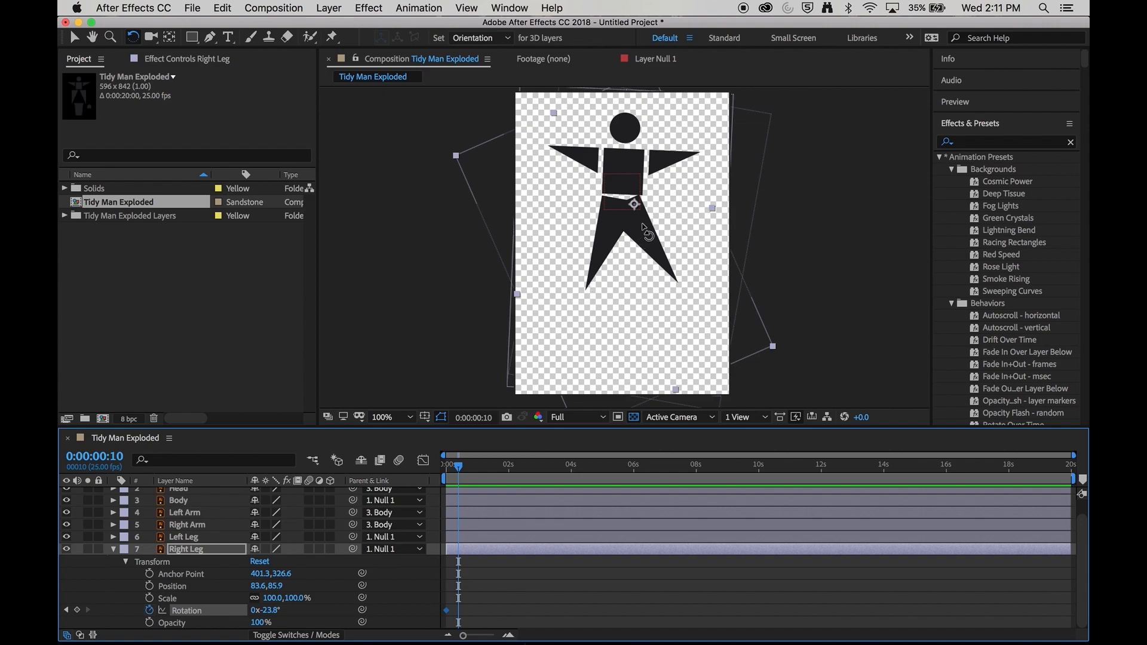
{"action": "left_click_drag", "start_coordinate": [662, 260], "coordinate": [613, 266]}
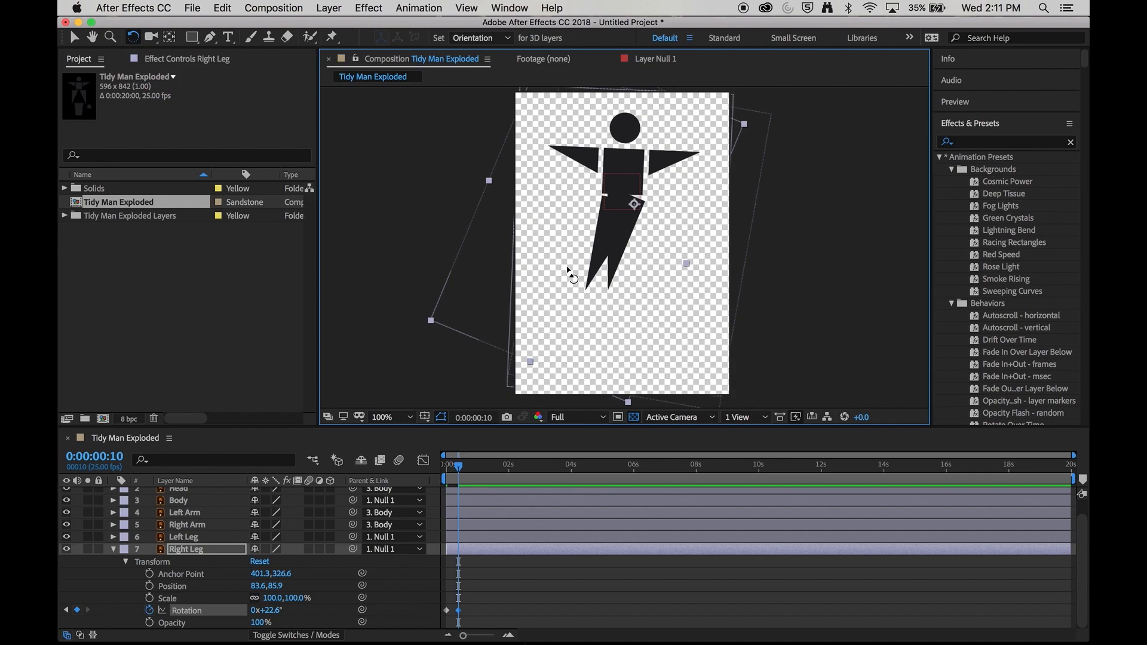
{"action": "left_click", "coordinate": [122, 459]}
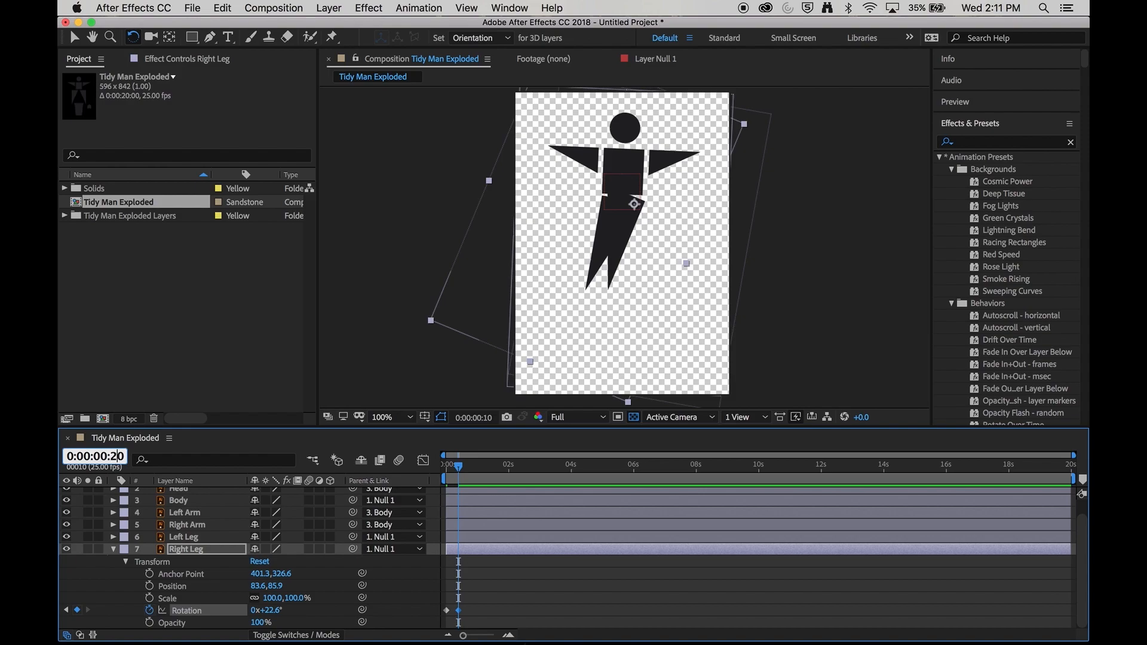
{"action": "key", "text": "Return"}
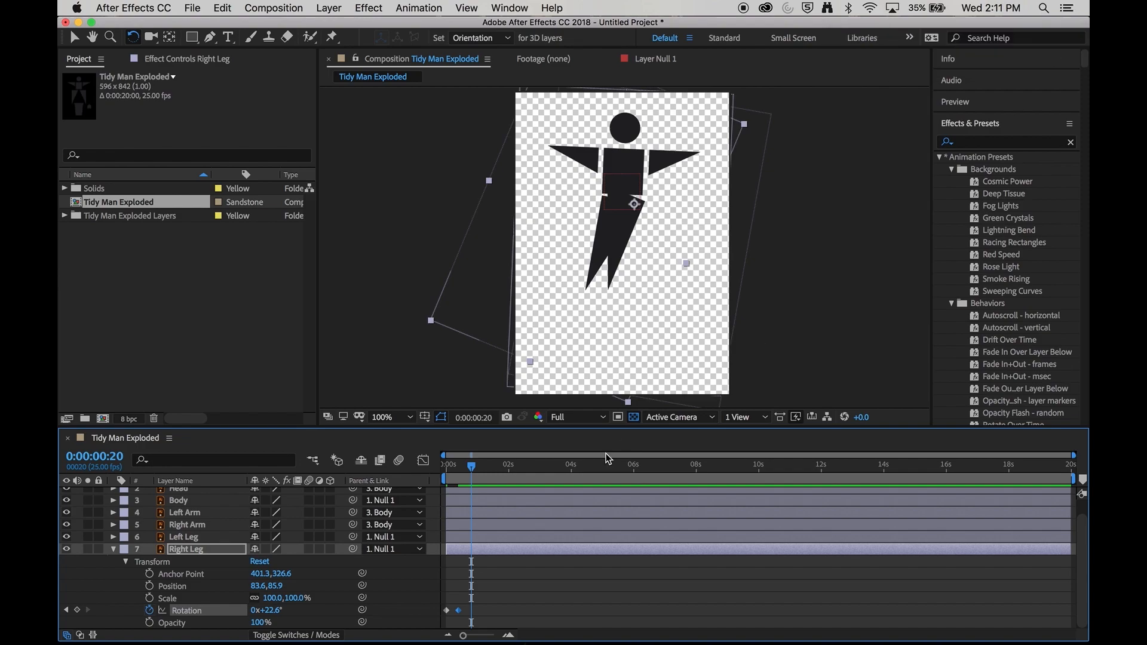
{"action": "left_click", "coordinate": [462, 467]}
{"action": "left_click_drag", "start_coordinate": [459, 463], "coordinate": [456, 464]}
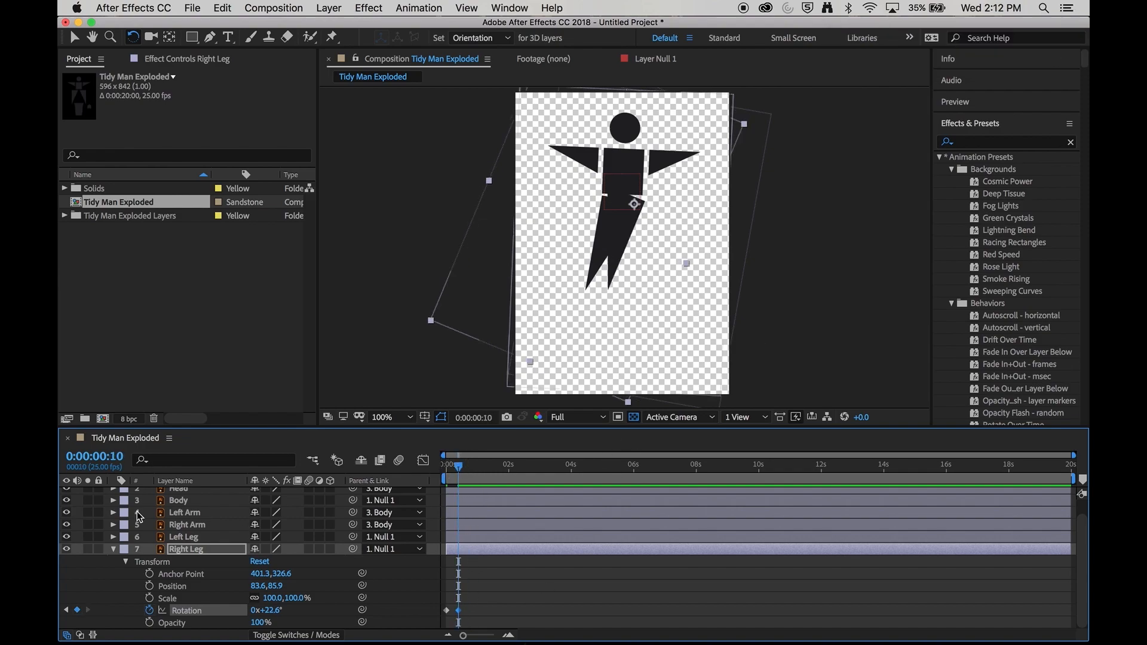
- Copy the first Right Leg Rotation keyframe and paste it at 0:00:00:20
{"action": "left_click", "coordinate": [114, 455]}
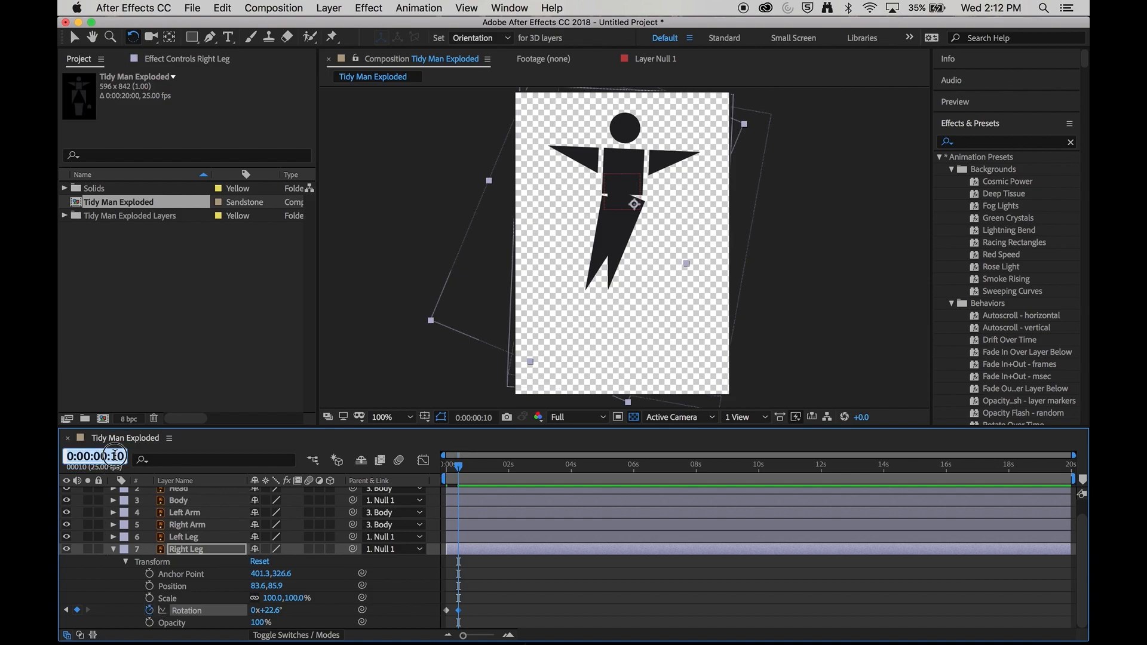
{"action": "key", "text": "BackSpace"}
{"action": "type", "text": "2"}
{"action": "key", "text": "Return"}
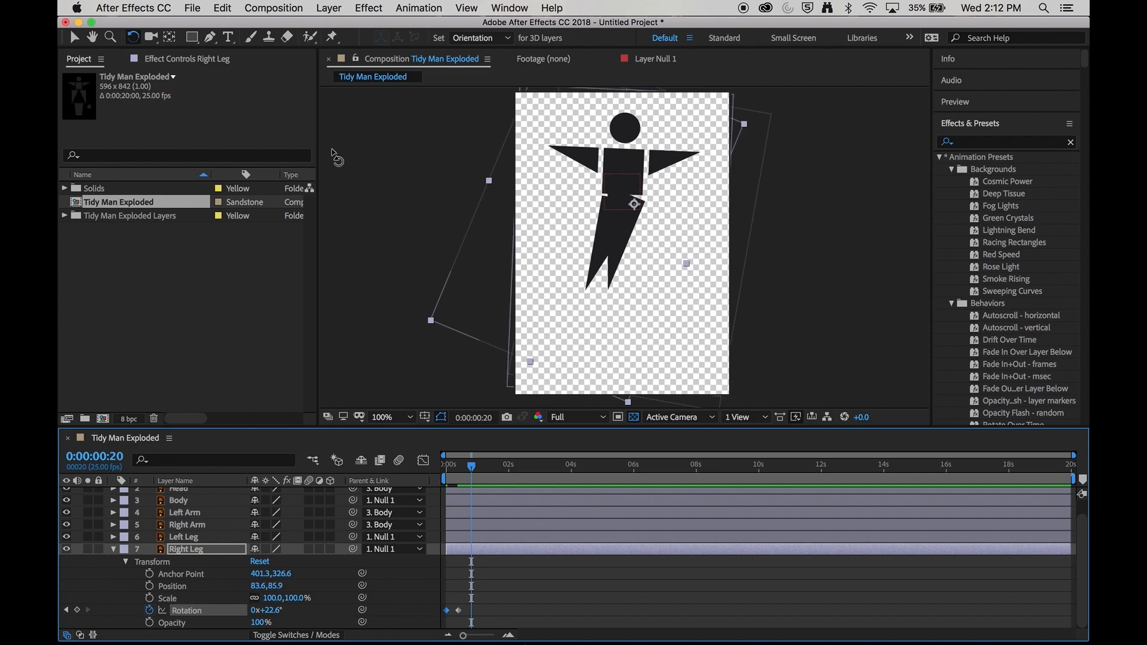
{"action": "left_click", "coordinate": [222, 7]}
{"action": "left_click", "coordinate": [234, 88]}
{"action": "left_click", "coordinate": [224, 8]}
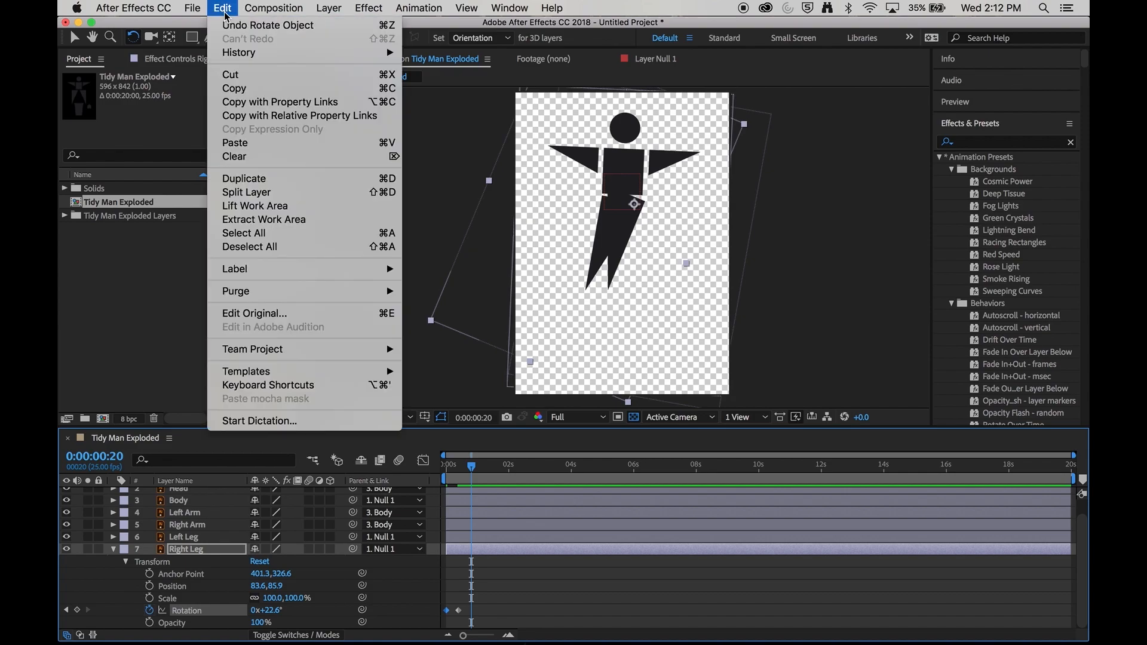
{"action": "left_click", "coordinate": [254, 145]}
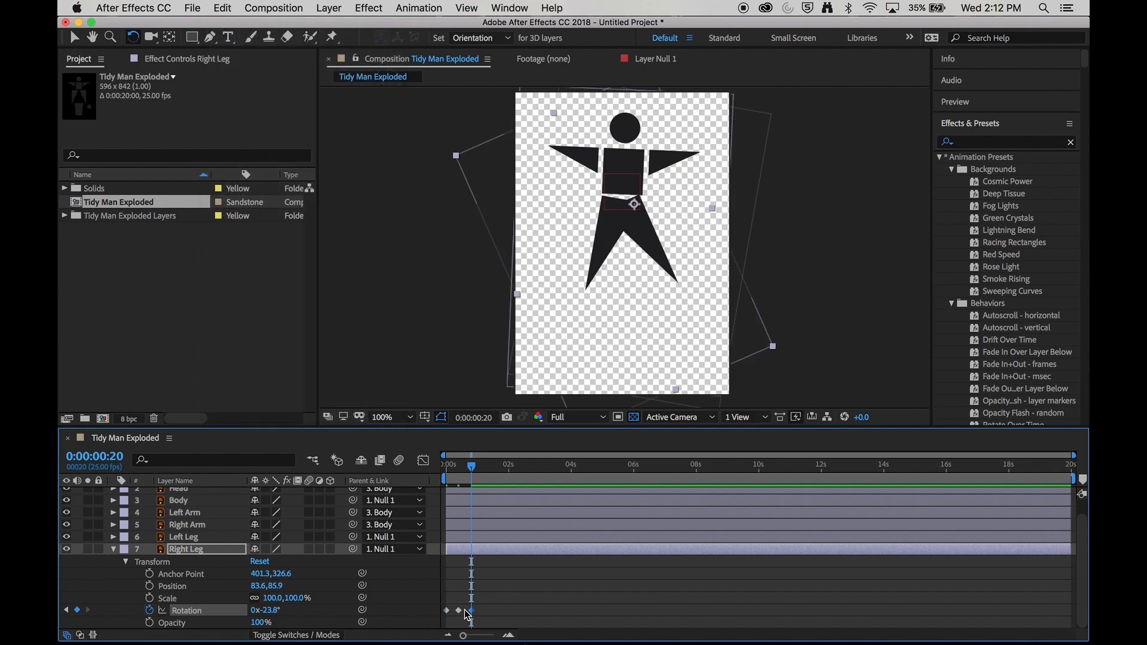
- Copy the last two Right Leg Rotation keyframes and paste them at 0:00:01:05
{"action": "mouse_move", "coordinate": [471, 469]}
{"action": "left_mouse_down"}
{"action": "mouse_move", "coordinate": [441, 475]}
{"action": "mouse_move", "coordinate": [471, 477]}
{"action": "left_mouse_up"}
{"action": "left_click", "coordinate": [553, 612]}
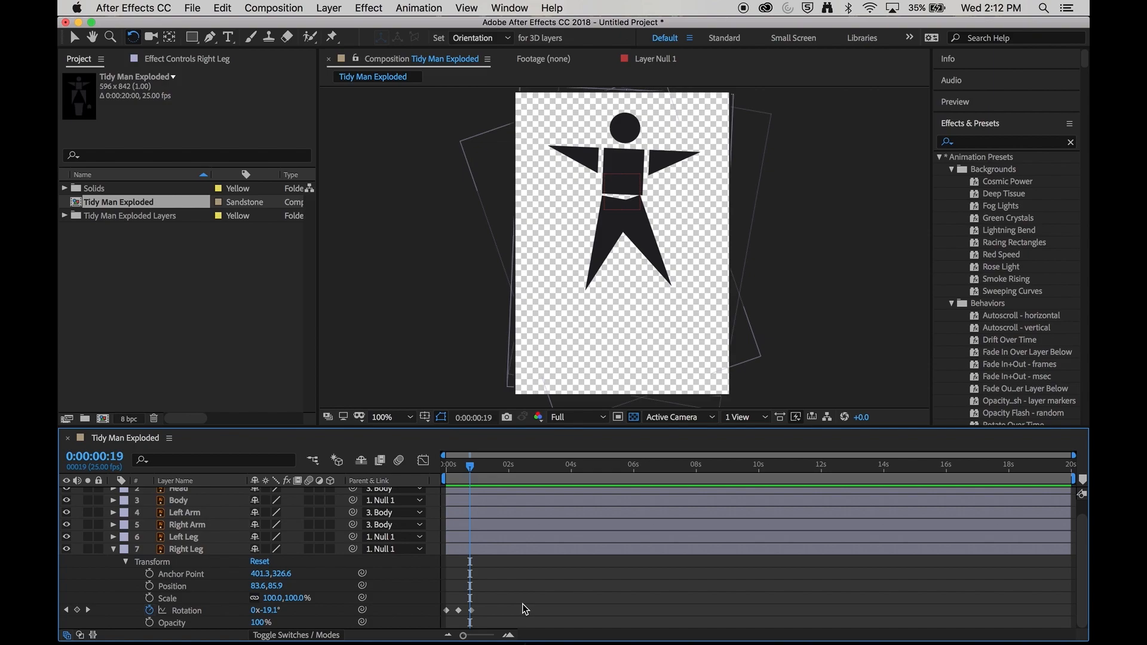
{"action": "left_click_drag", "start_coordinate": [529, 622], "coordinate": [440, 585]}
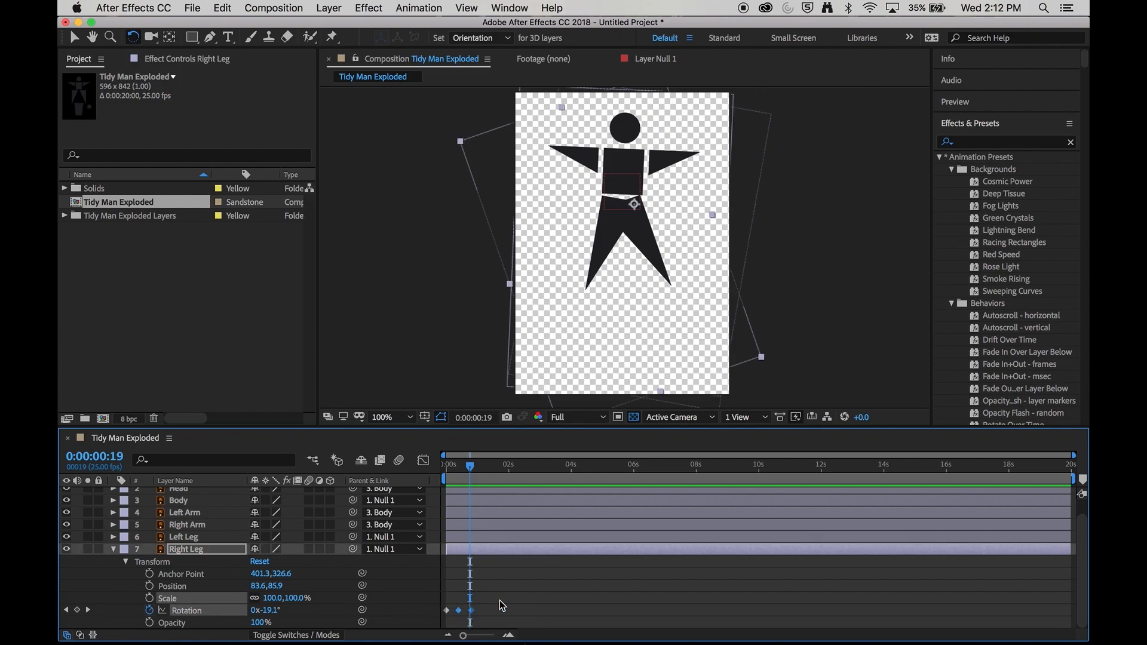
{"action": "left_click", "coordinate": [622, 605]}
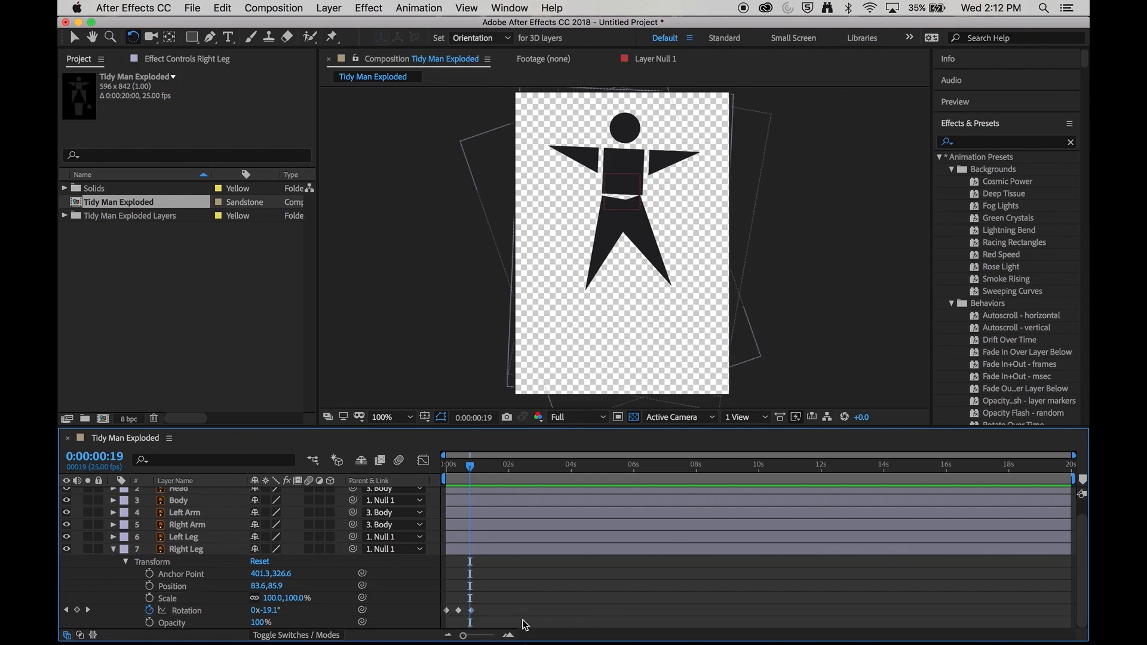
{"action": "left_click", "coordinate": [471, 611]}
{"action": "left_click_drag", "start_coordinate": [503, 624], "coordinate": [442, 589]}
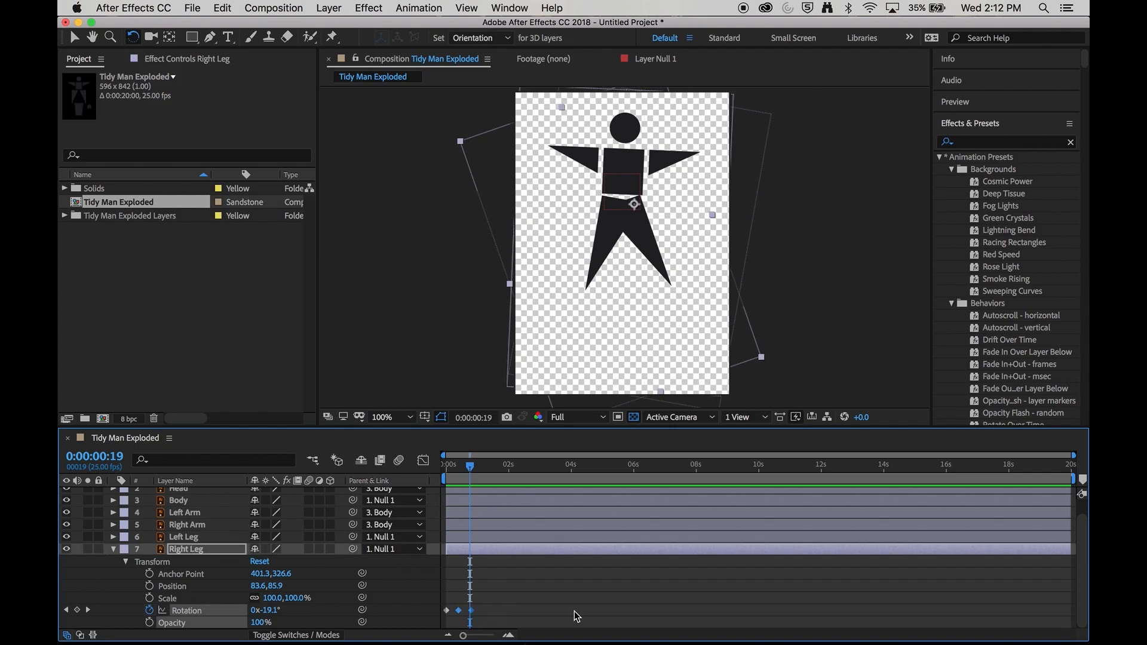
{"action": "left_click", "coordinate": [224, 7]}
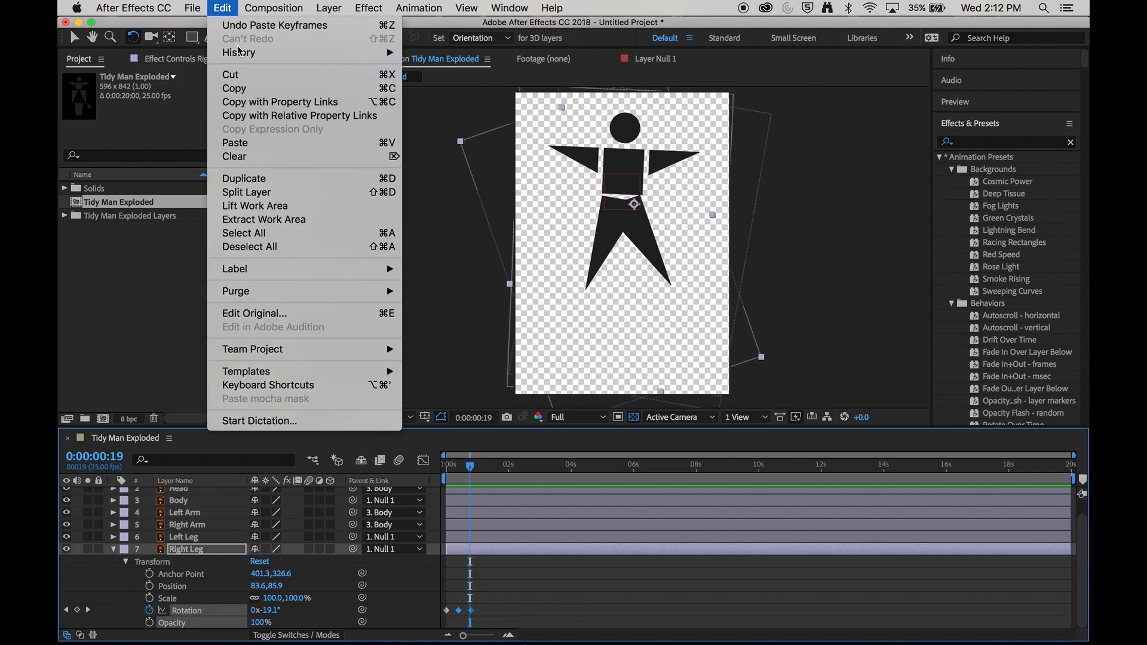
{"action": "left_click", "coordinate": [245, 101]}
{"action": "left_click", "coordinate": [89, 610]}
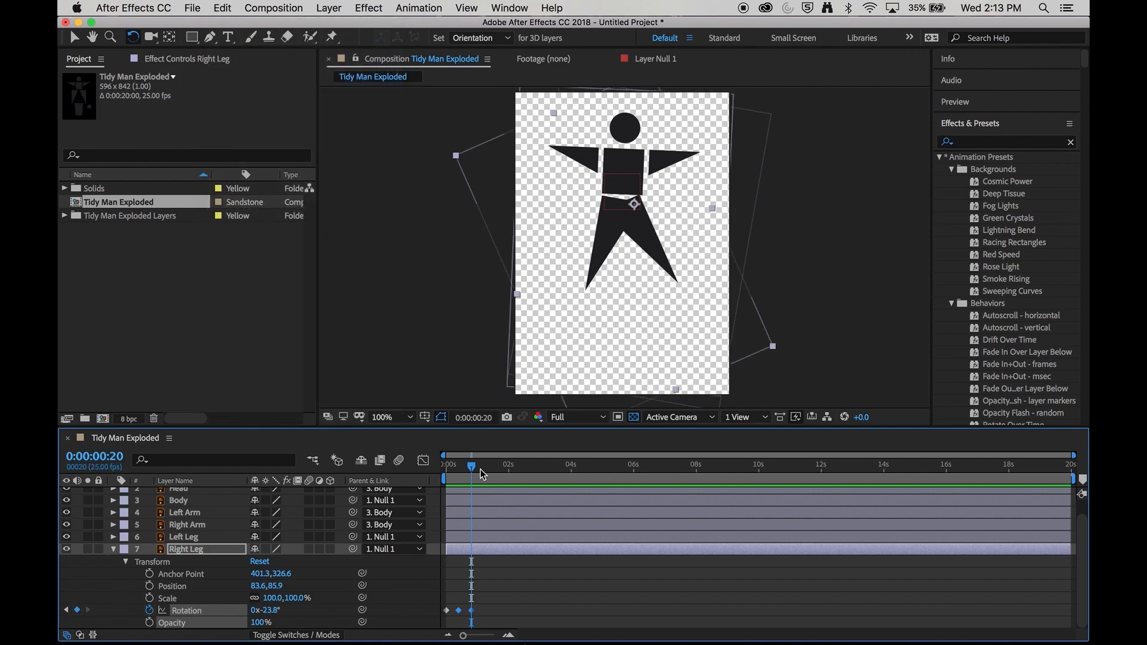
{"action": "left_click_drag", "start_coordinate": [472, 467], "coordinate": [487, 475]}
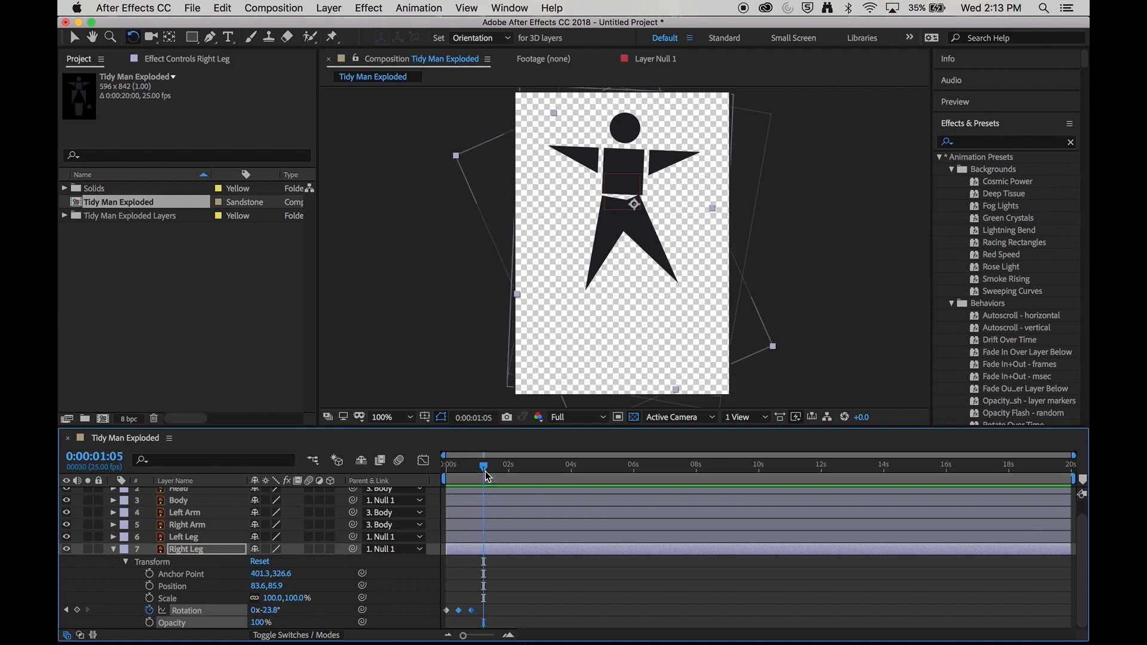
{"action": "key", "text": "super+v"}
- Copy all Right Leg Rotation keyframes after the first one and paste them at 0:00:02:00
{"action": "left_click_drag", "start_coordinate": [558, 613], "coordinate": [483, 596]}
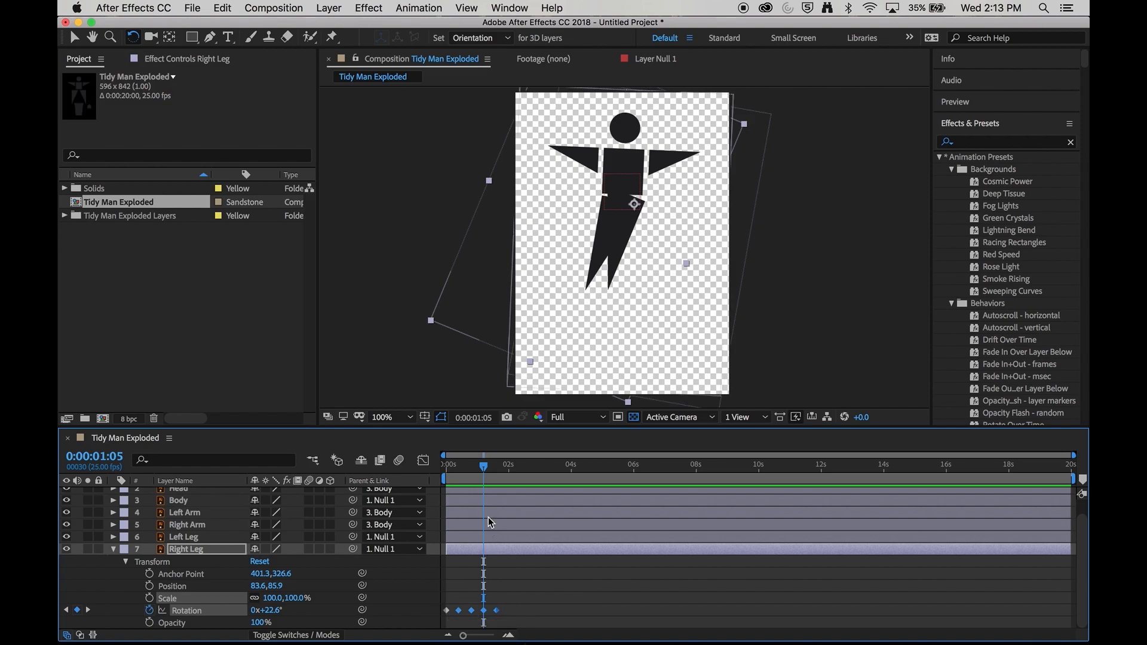
{"action": "left_click", "coordinate": [487, 469]}
{"action": "left_click_drag", "start_coordinate": [487, 470], "coordinate": [513, 472]}
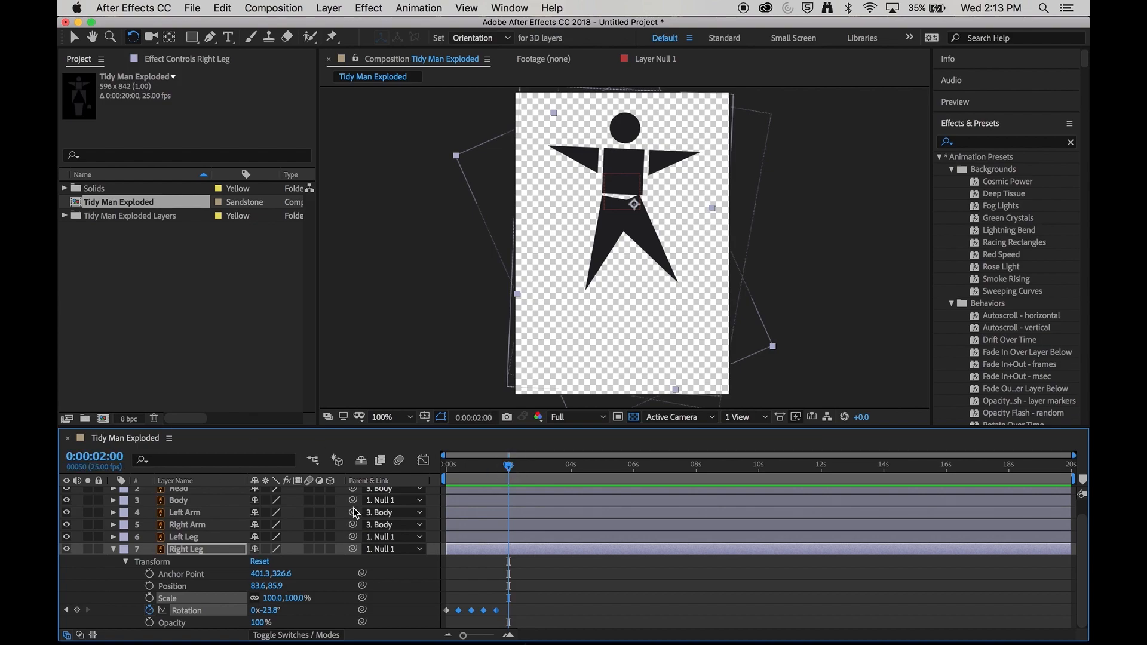
{"action": "key", "text": "super+v"}
- Copy the enlarged run of Right Leg Rotation keyframes, excluding the first, and paste it at 0:00:03:15
{"action": "left_click_drag", "start_coordinate": [510, 470], "coordinate": [548, 476]}
{"action": "left_click_drag", "start_coordinate": [602, 619], "coordinate": [456, 592]}
{"action": "left_click_drag", "start_coordinate": [548, 469], "coordinate": [551, 470]}
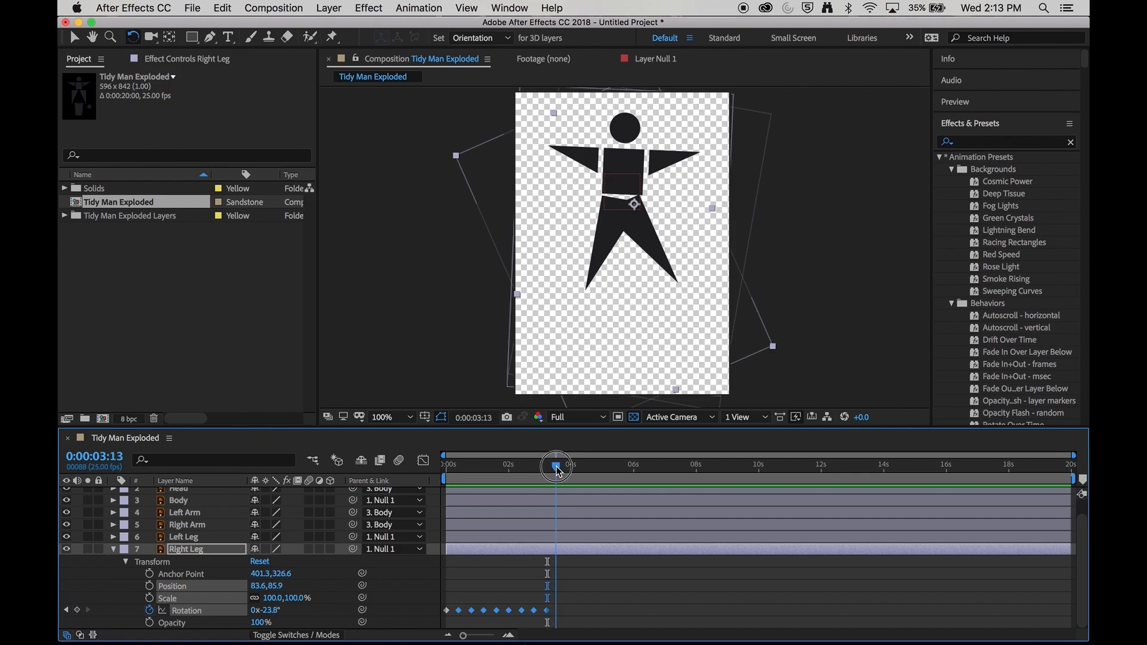
{"action": "left_click_drag", "start_coordinate": [558, 470], "coordinate": [560, 471]}
{"action": "key", "text": "cmd+v"}
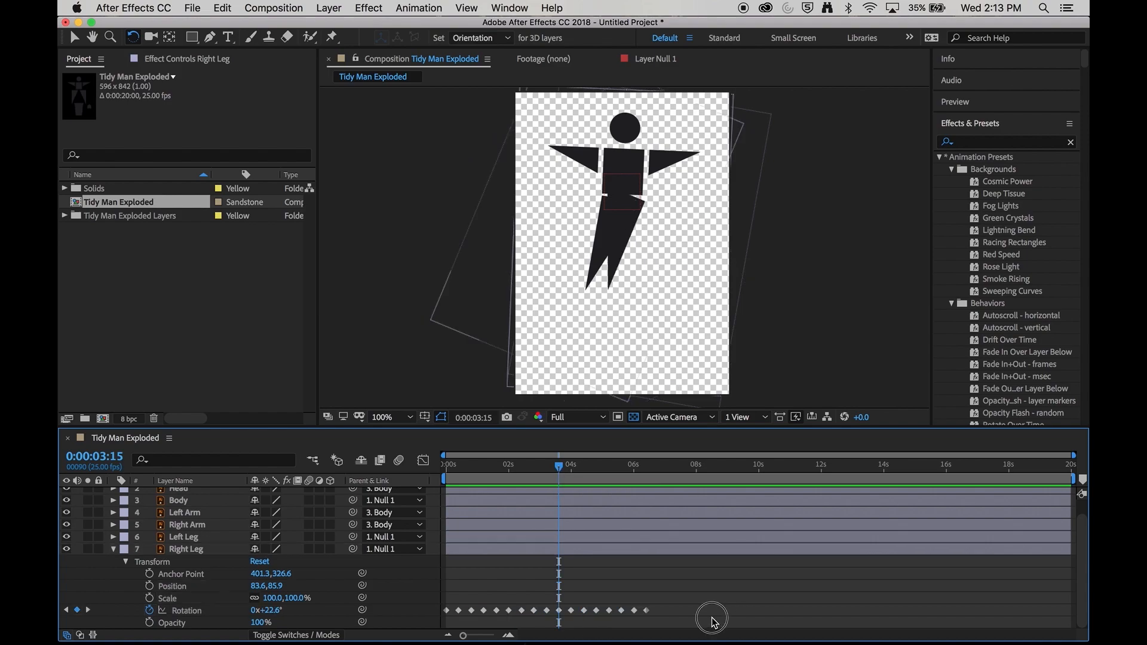
- Repeat copying and pasting the Right Leg Rotation keyframes, with the last paste at 0:00:13:05, to fill the 20-second timeline
{"action": "left_click_drag", "start_coordinate": [640, 471], "coordinate": [658, 470]}
{"action": "key", "text": "cmd+v"}
{"action": "left_click_drag", "start_coordinate": [954, 614], "coordinate": [463, 569]}
{"action": "left_click_drag", "start_coordinate": [460, 581], "coordinate": [644, 616]}
{"action": "left_click_drag", "start_coordinate": [889, 622], "coordinate": [453, 560]}
{"action": "left_click_drag", "start_coordinate": [834, 465], "coordinate": [862, 464]}
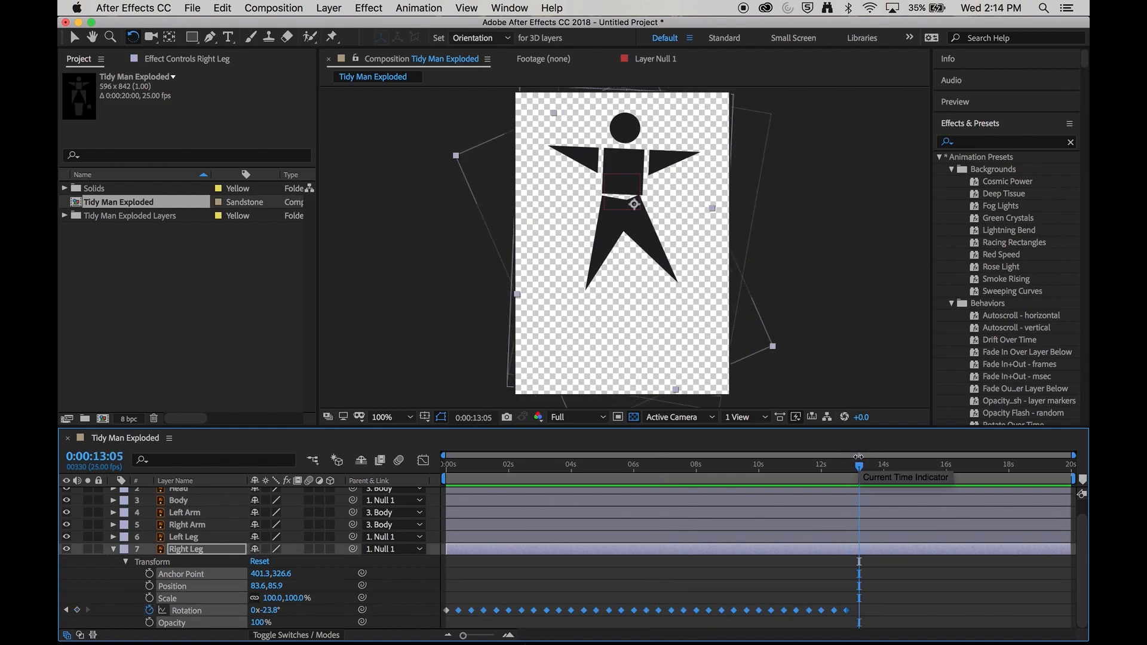
{"action": "key", "text": "super+v"}
- Play the Right Leg swing from the start of the composition to check the repeating motion
{"action": "left_click_drag", "start_coordinate": [686, 470], "coordinate": [436, 487]}
{"action": "left_click", "coordinate": [540, 587]}
{"action": "key", "text": "space"}
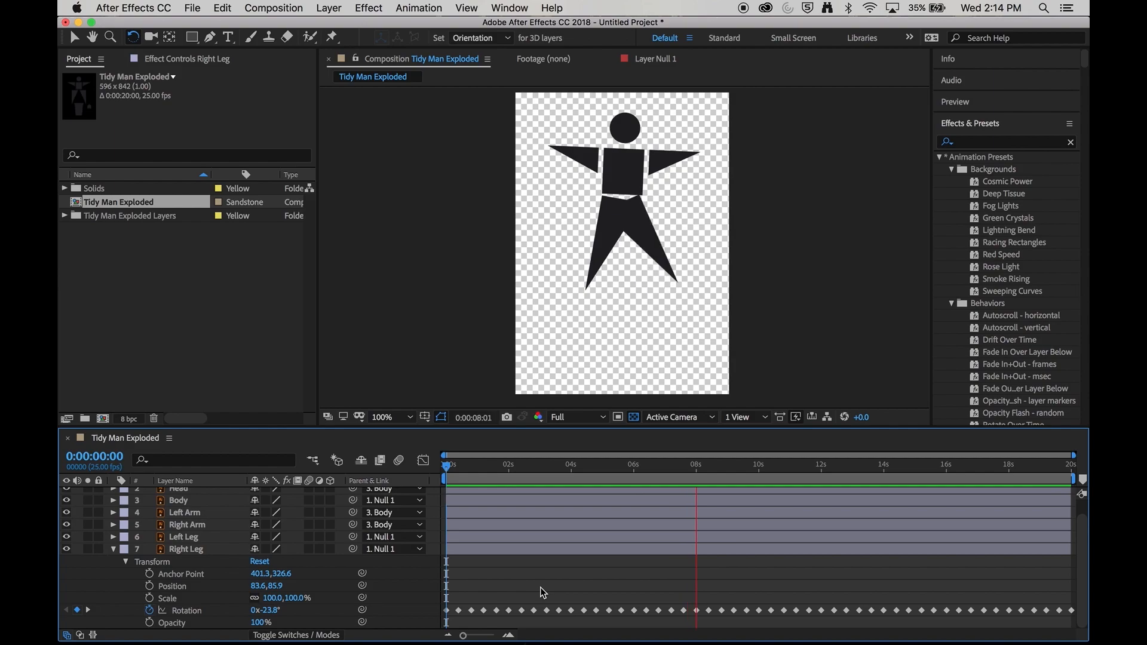
{"action": "key", "text": "space"}
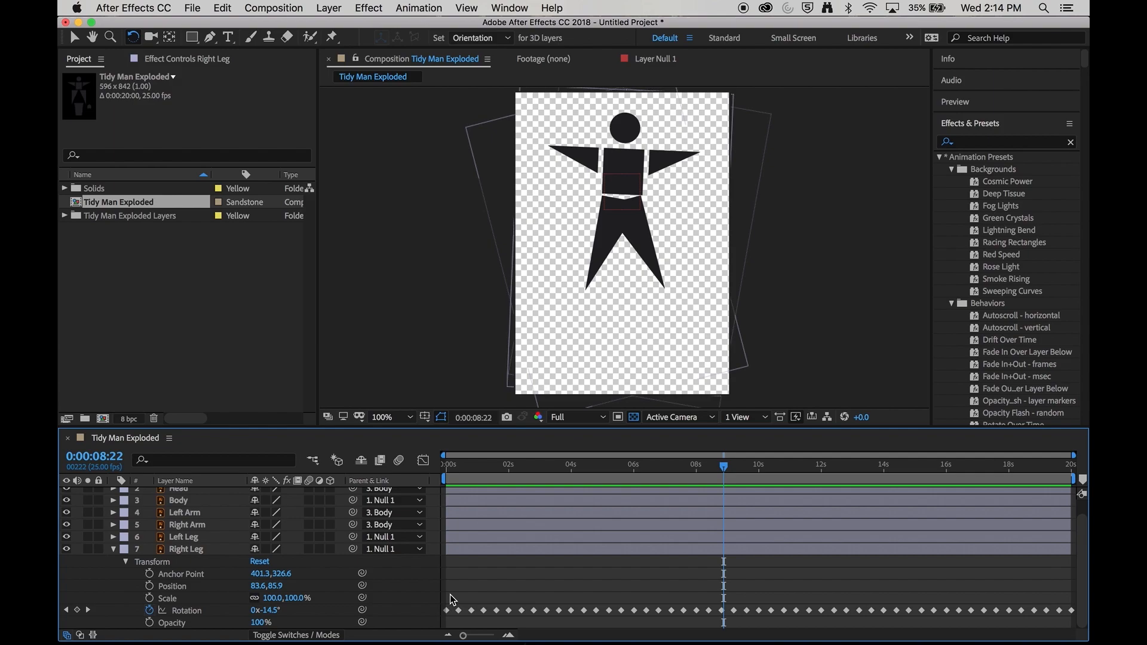
- Apply Easy Ease to all Right Leg Rotation keyframes
{"action": "left_click_drag", "start_coordinate": [452, 599], "coordinate": [1082, 627]}
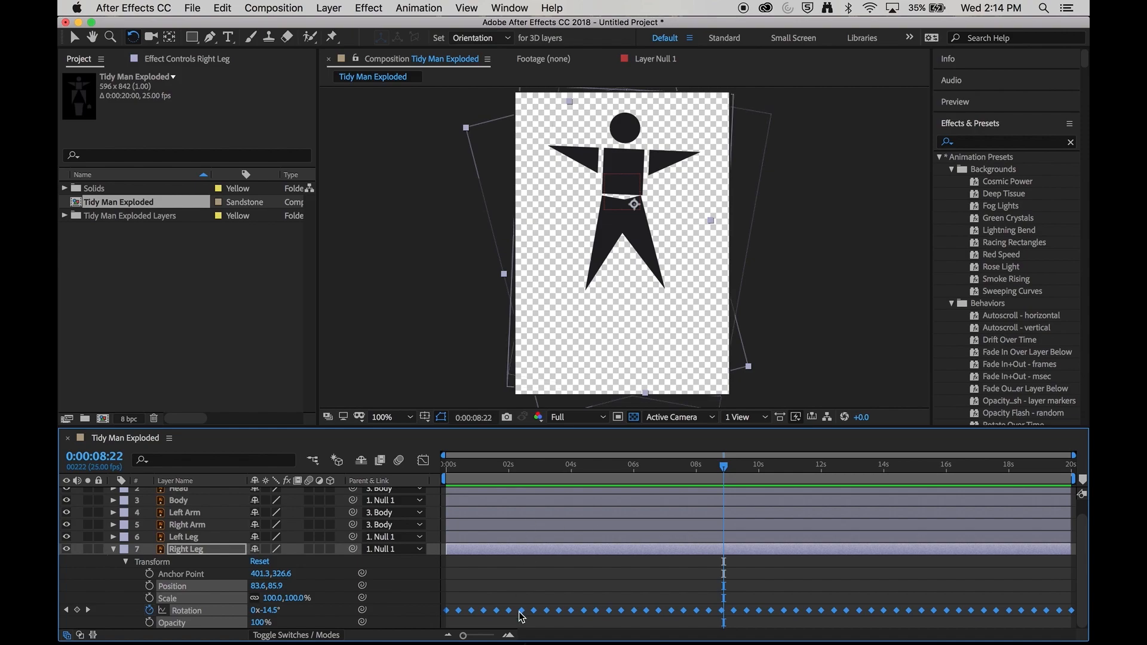
{"action": "mouse_move", "coordinate": [522, 612]}
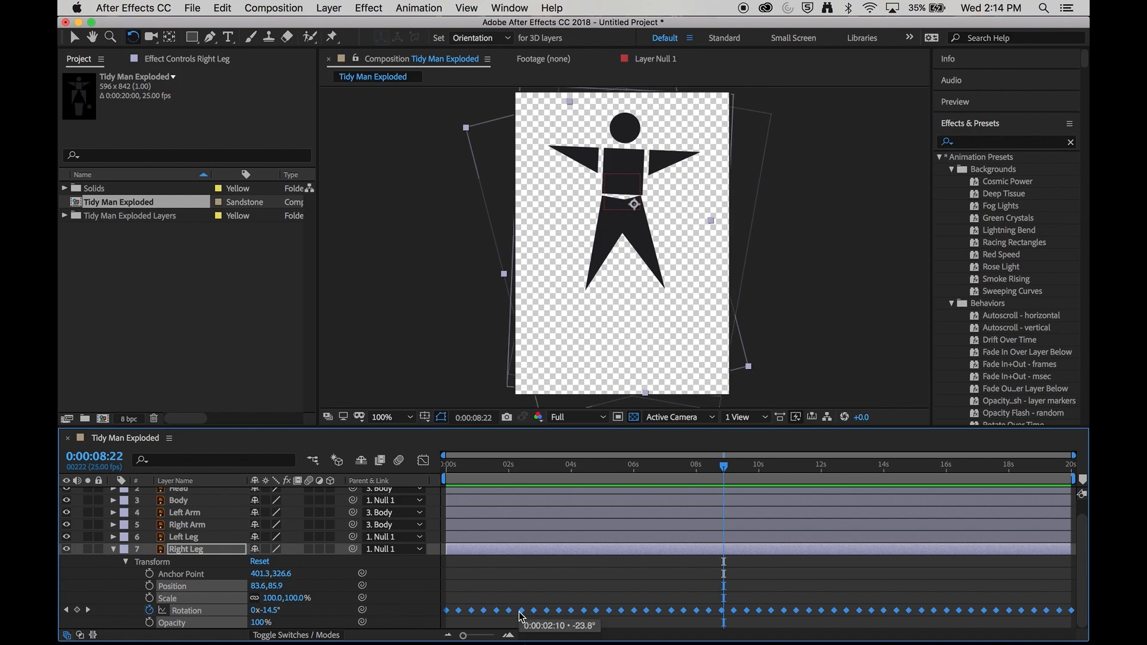
{"action": "right_click", "coordinate": [521, 613]}
{"action": "mouse_move", "coordinate": [555, 629]}
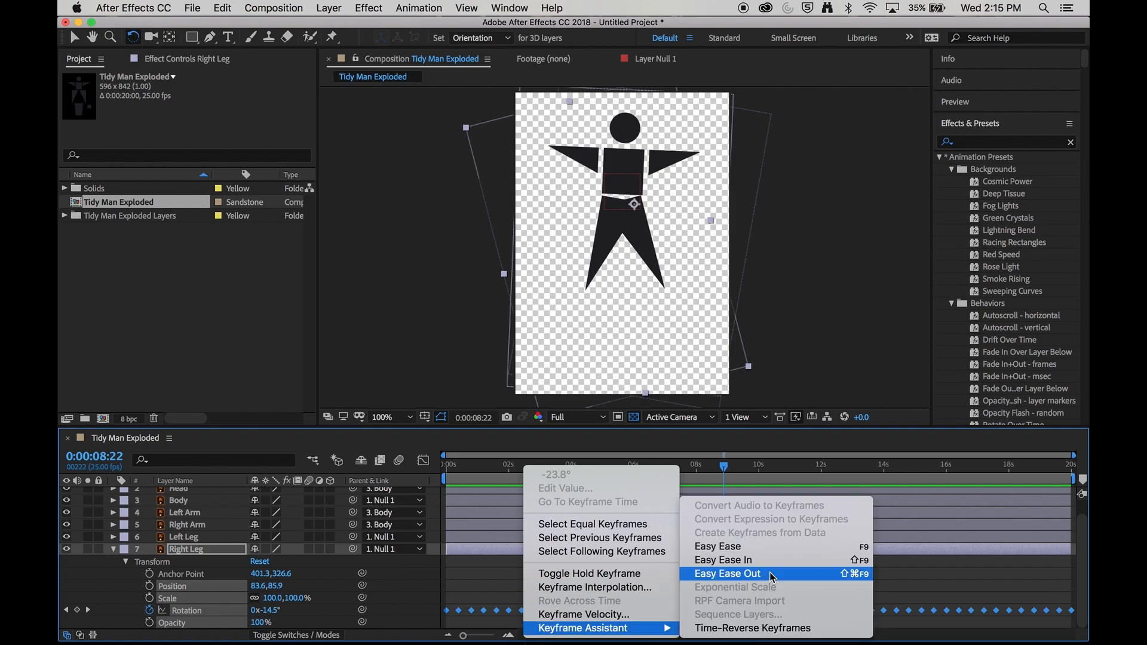
{"action": "left_click", "coordinate": [793, 547]}
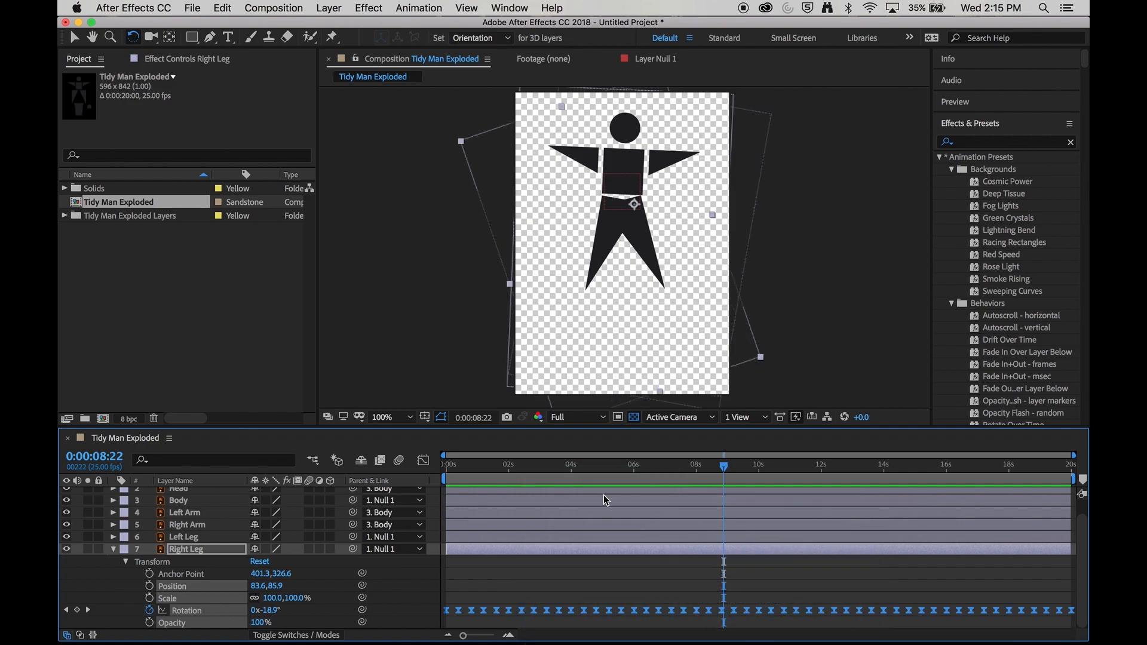
- Preview the eased Right Leg swing from 0:00:00:00
{"action": "left_click_drag", "start_coordinate": [575, 468], "coordinate": [438, 461]}
{"action": "key", "text": "space"}
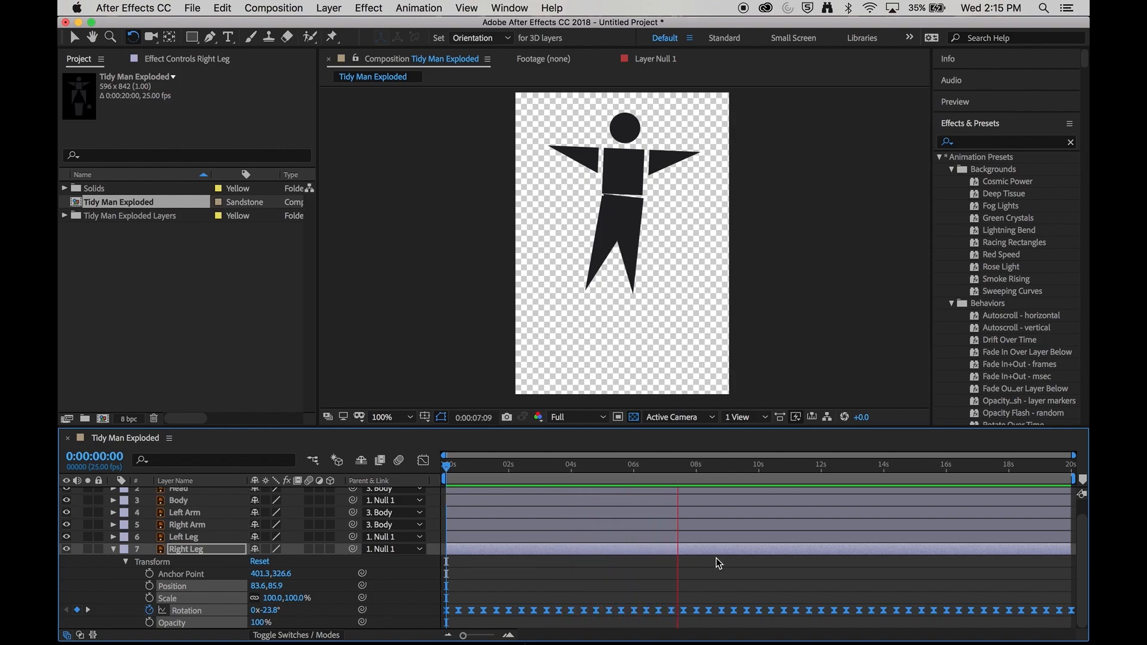
{"action": "key", "text": "space"}
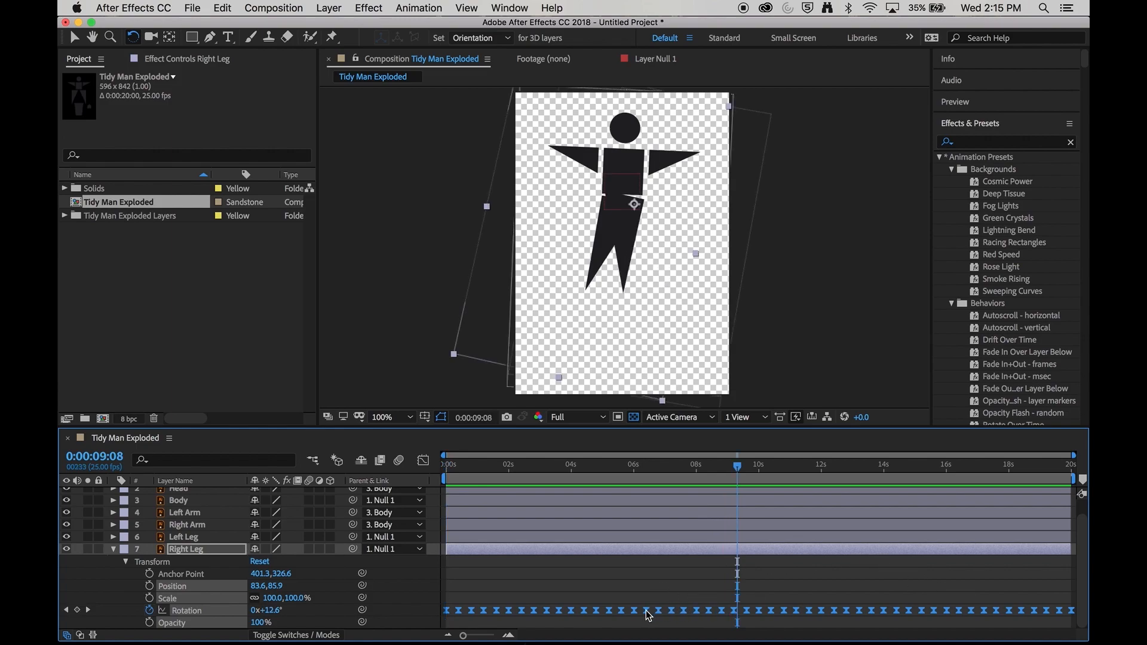
- Stretch the Right Leg Rotation keyframes to 12-frame intervals starting at 0:00:00:03 and preview the slower swing
{"action": "left_click_drag", "start_coordinate": [647, 611], "coordinate": [777, 610]}
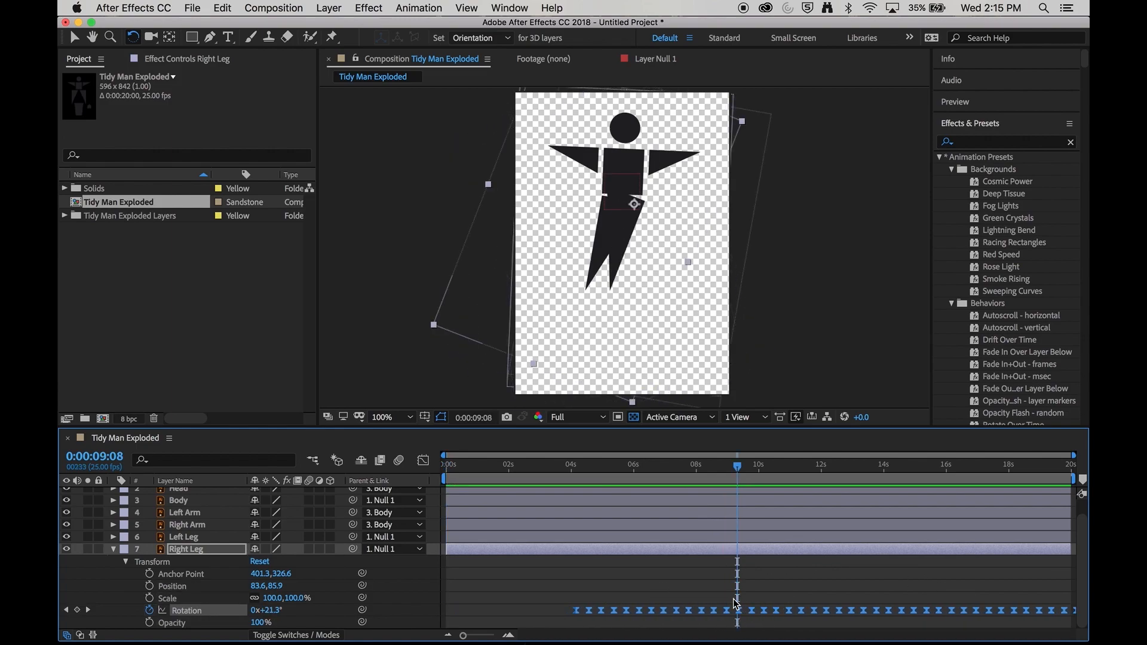
{"action": "left_click_drag", "start_coordinate": [579, 613], "coordinate": [463, 617]}
{"action": "key", "text": "space"}
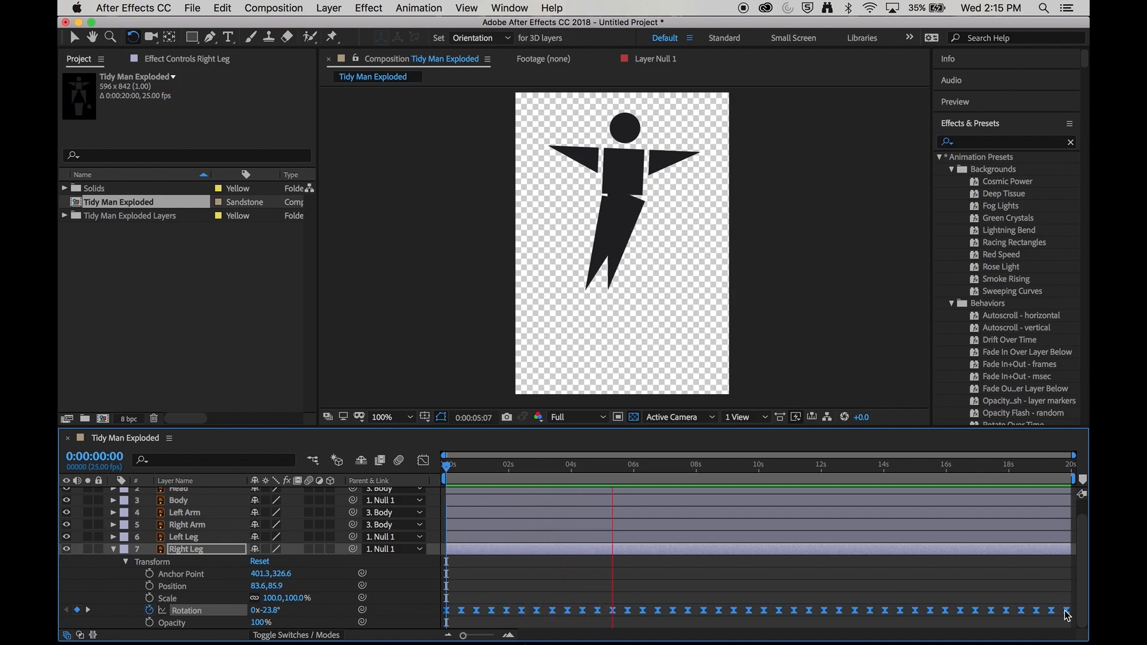
{"action": "left_click", "coordinate": [1049, 592]}
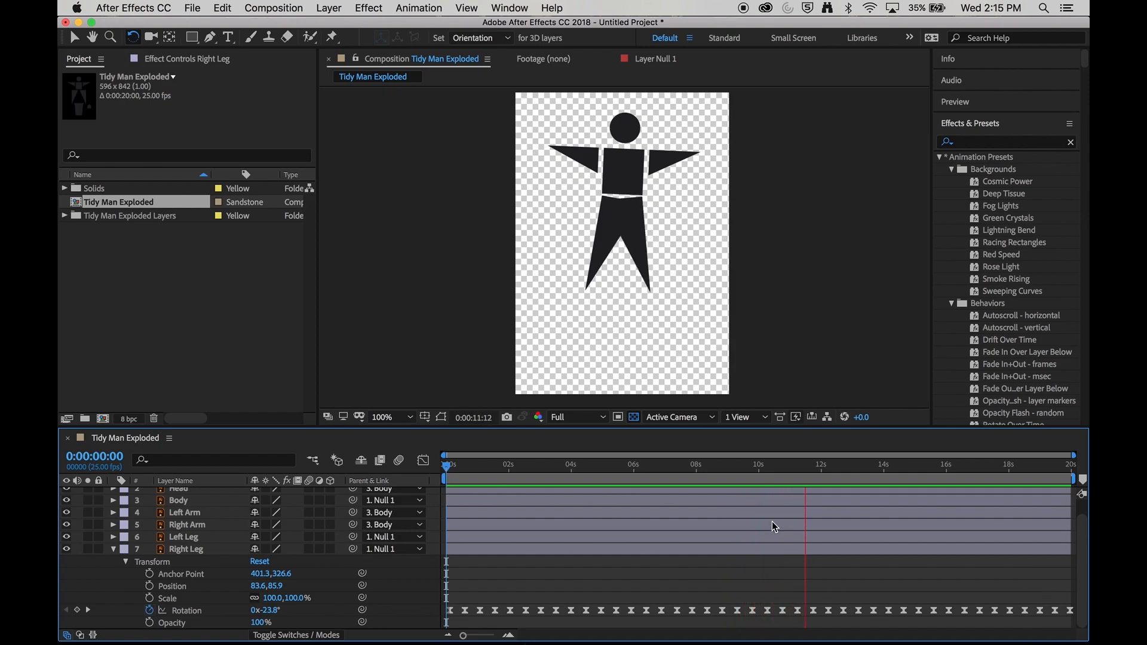
{"action": "key", "text": "space"}
- Copy all Right Leg Rotation keyframes and set the current time to the first keyframe at 0:00:00:03
{"action": "left_click_drag", "start_coordinate": [450, 590], "coordinate": [1086, 630]}
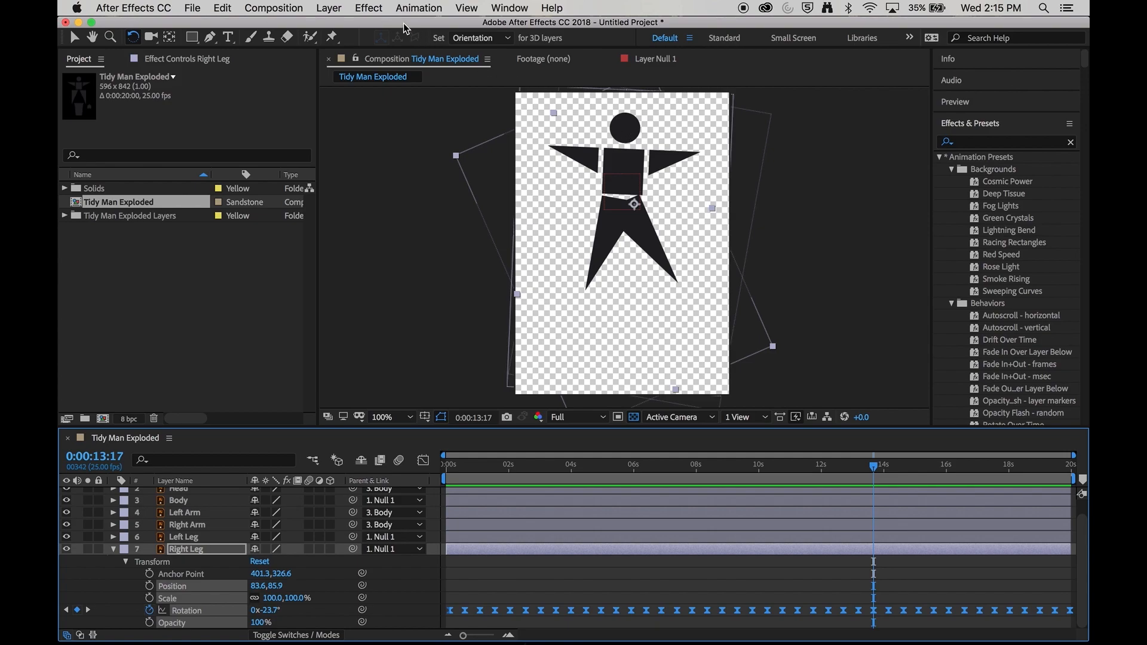
{"action": "left_click", "coordinate": [223, 7]}
{"action": "left_click", "coordinate": [239, 87]}
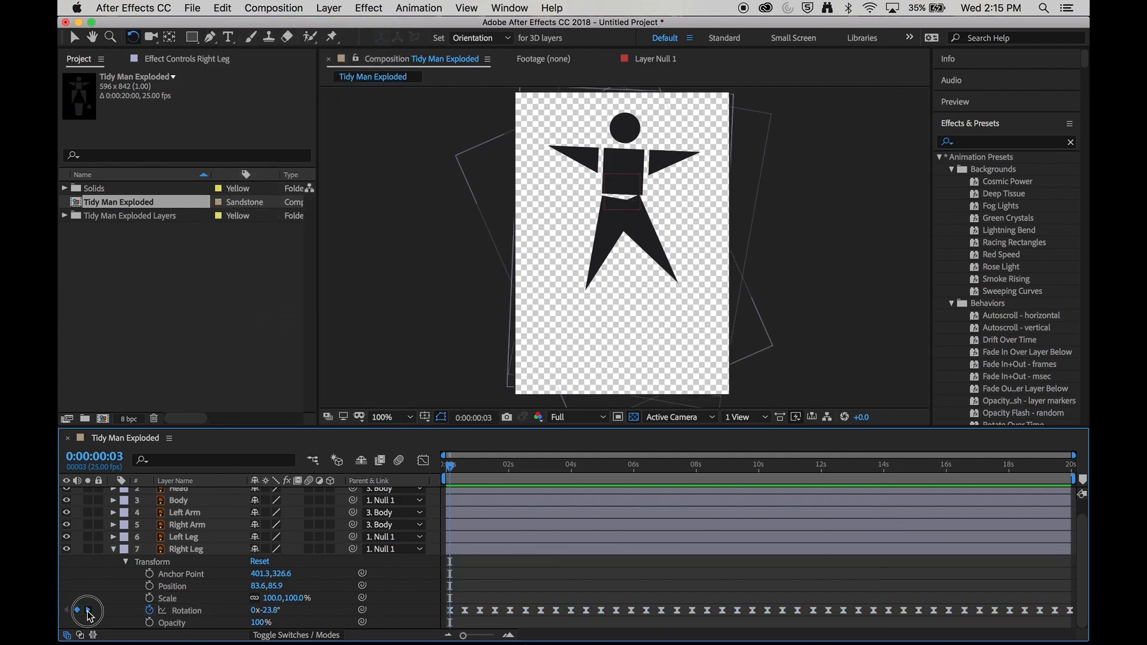
{"action": "left_click", "coordinate": [88, 611]}
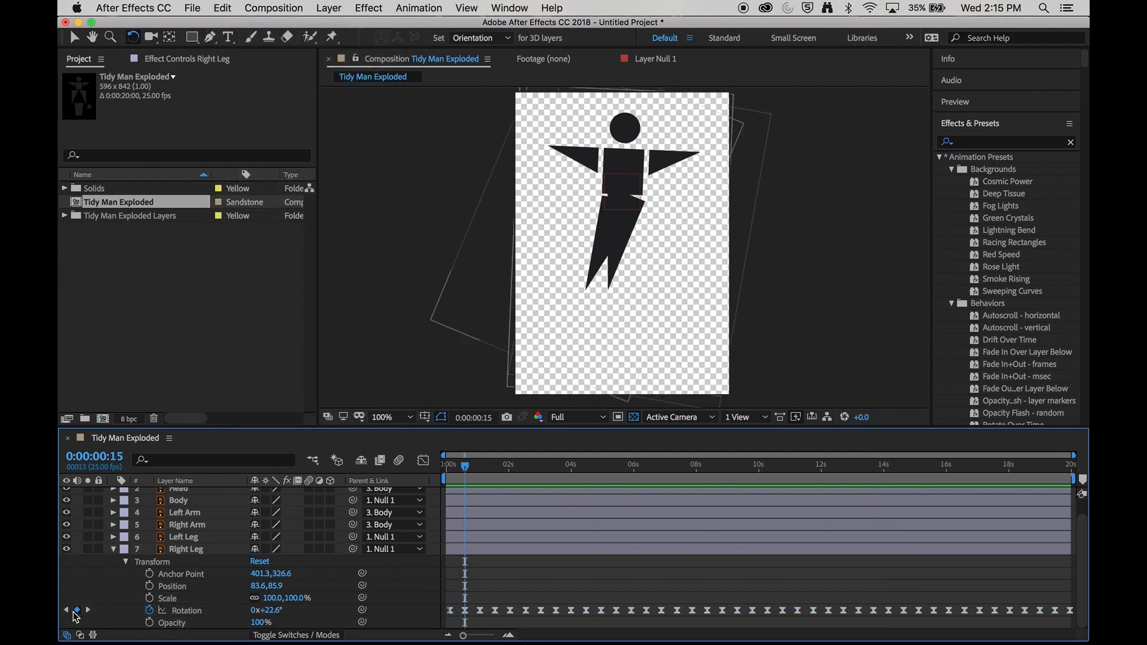
{"action": "left_click", "coordinate": [66, 611]}
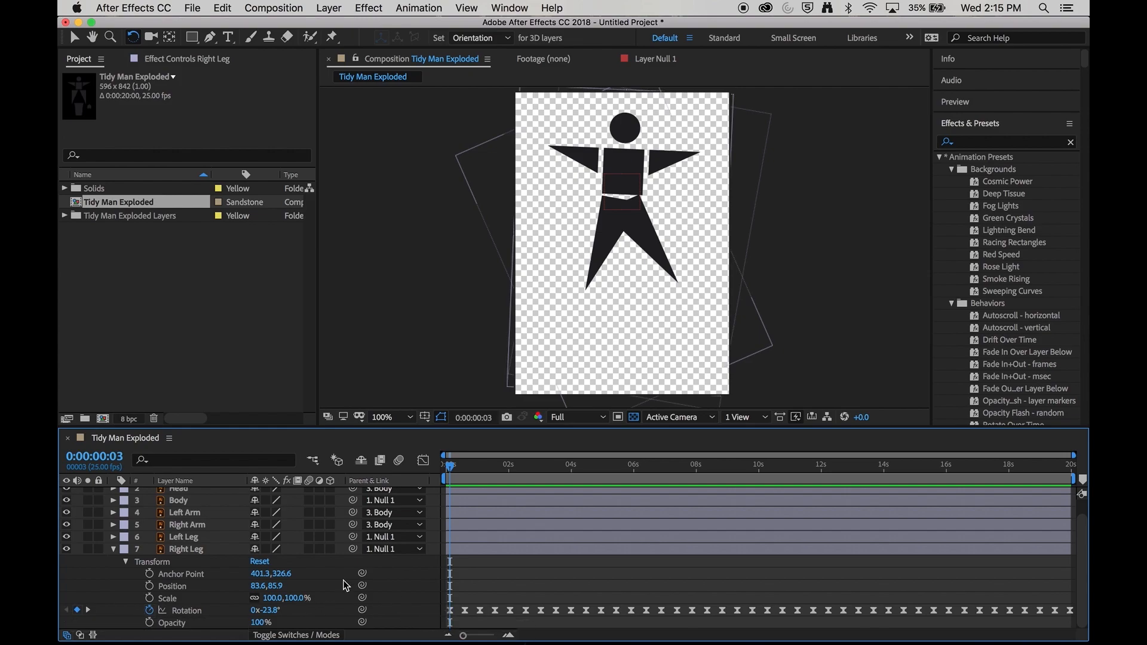
- Paste the copied keyframes onto the Left Leg layer's Rotation property at 0:00:00:03 and preview the result
{"action": "left_click", "coordinate": [180, 537]}
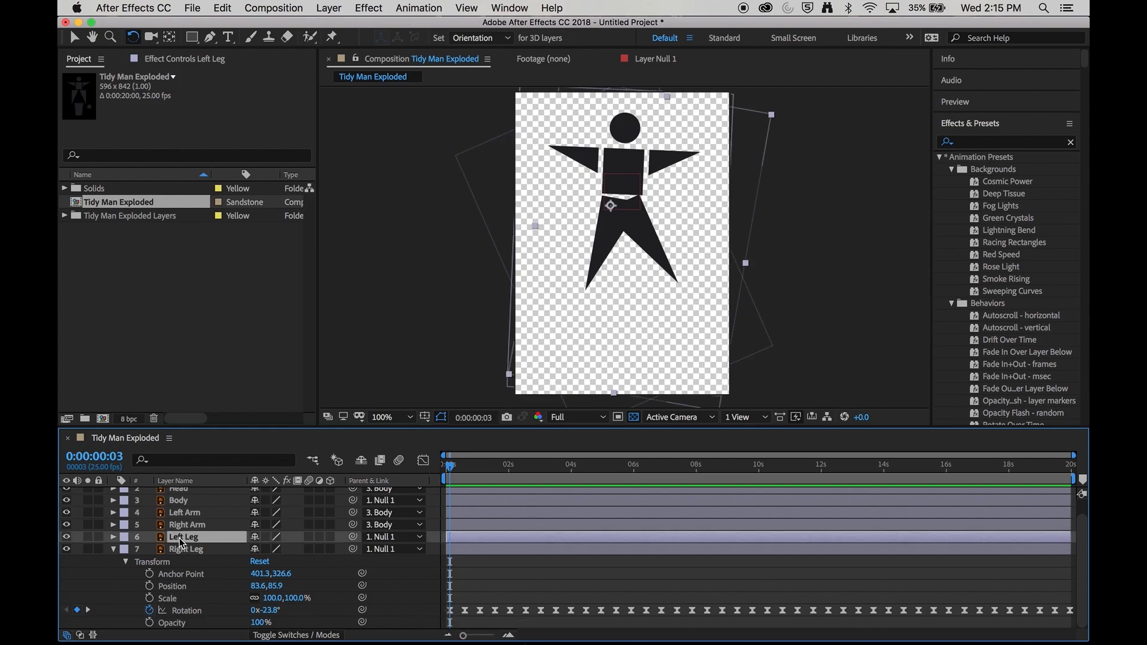
{"action": "left_click", "coordinate": [114, 537]}
{"action": "left_click", "coordinate": [126, 550]}
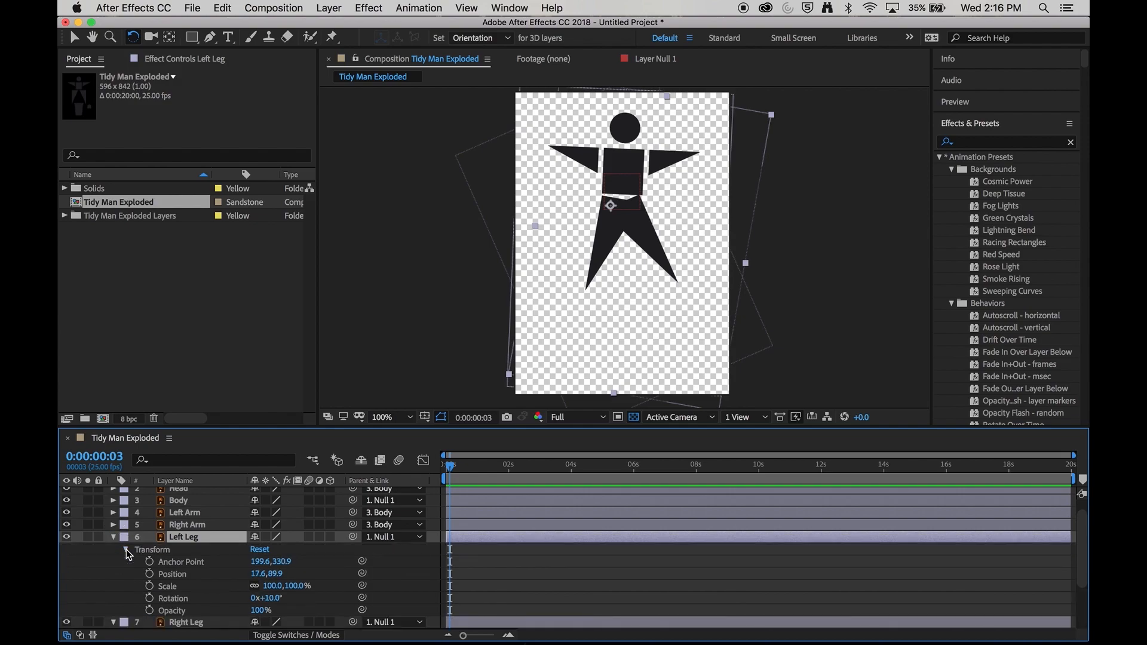
{"action": "left_click", "coordinate": [181, 600]}
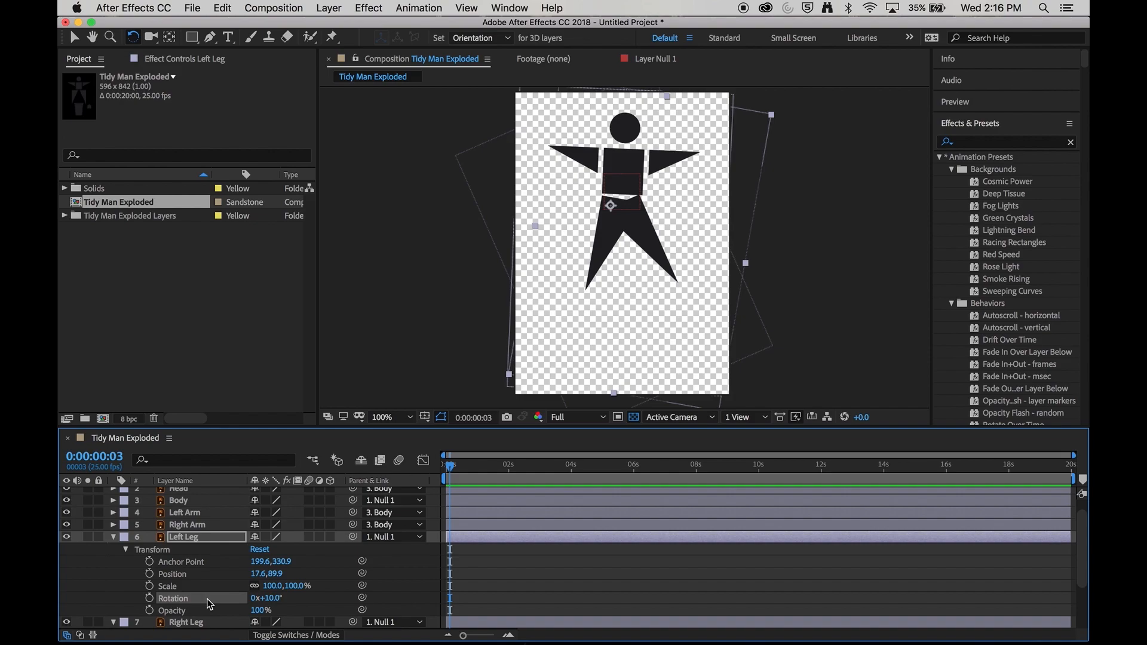
{"action": "key", "text": "super+v"}
{"action": "key", "text": "space"}
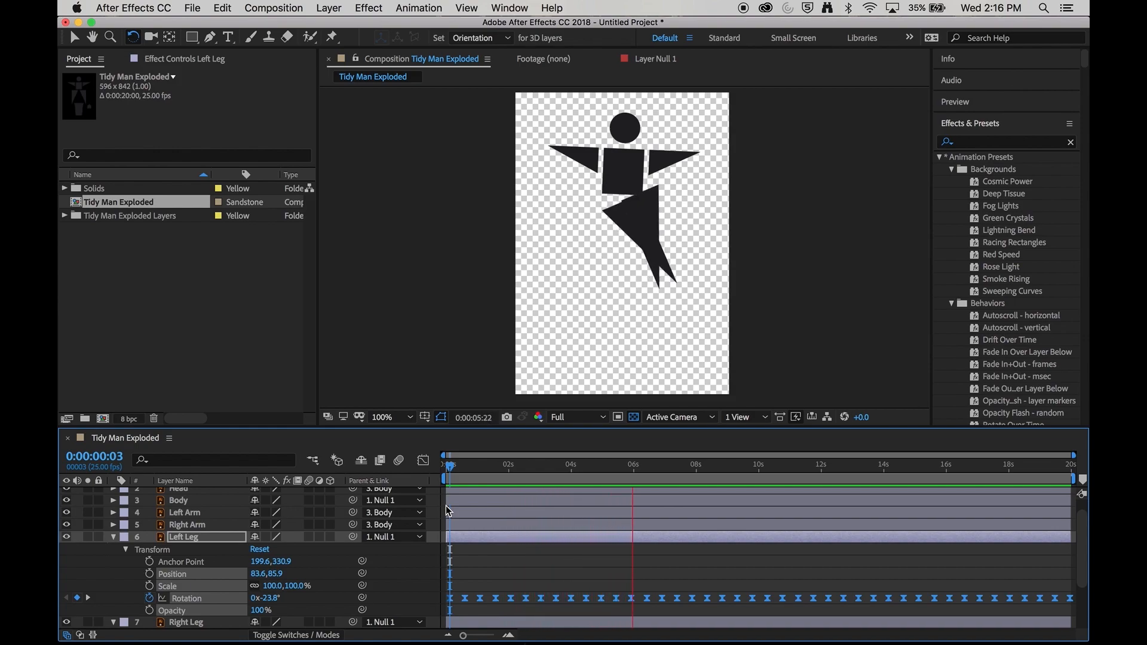
- Shift all Left Leg Rotation keyframes one interval earlier so the second keyframe sits at 0:00:00:03, and preview the alternating leg swing
{"action": "key", "text": "space"}
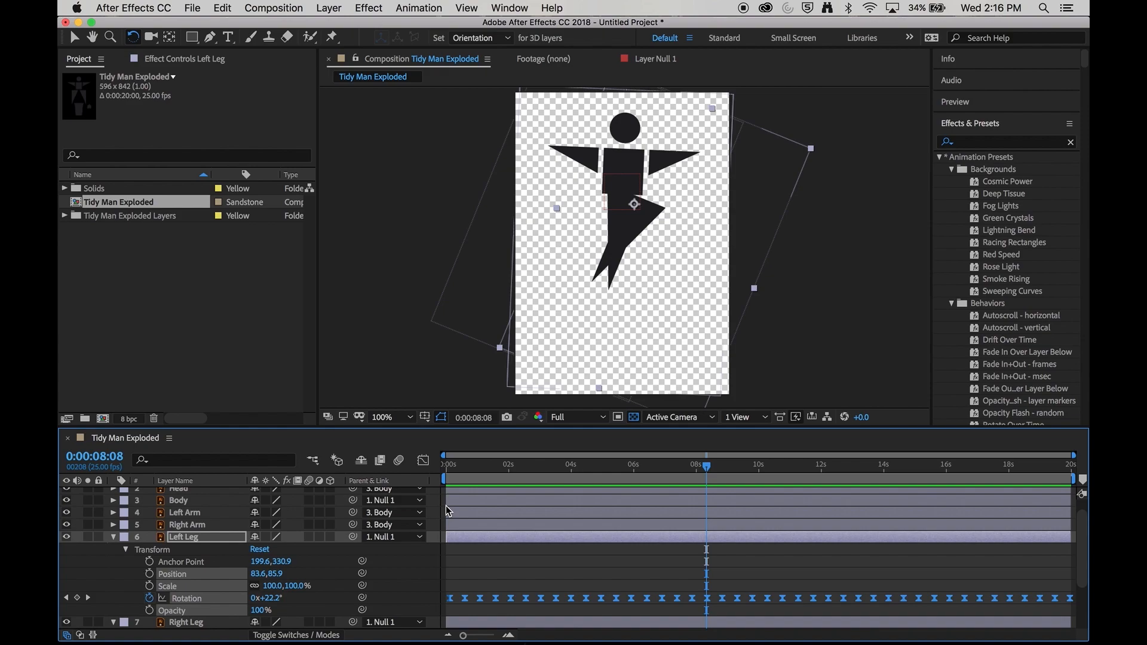
{"action": "scroll", "coordinate": [490, 579], "scroll_direction": "down", "scroll_amount": 3}
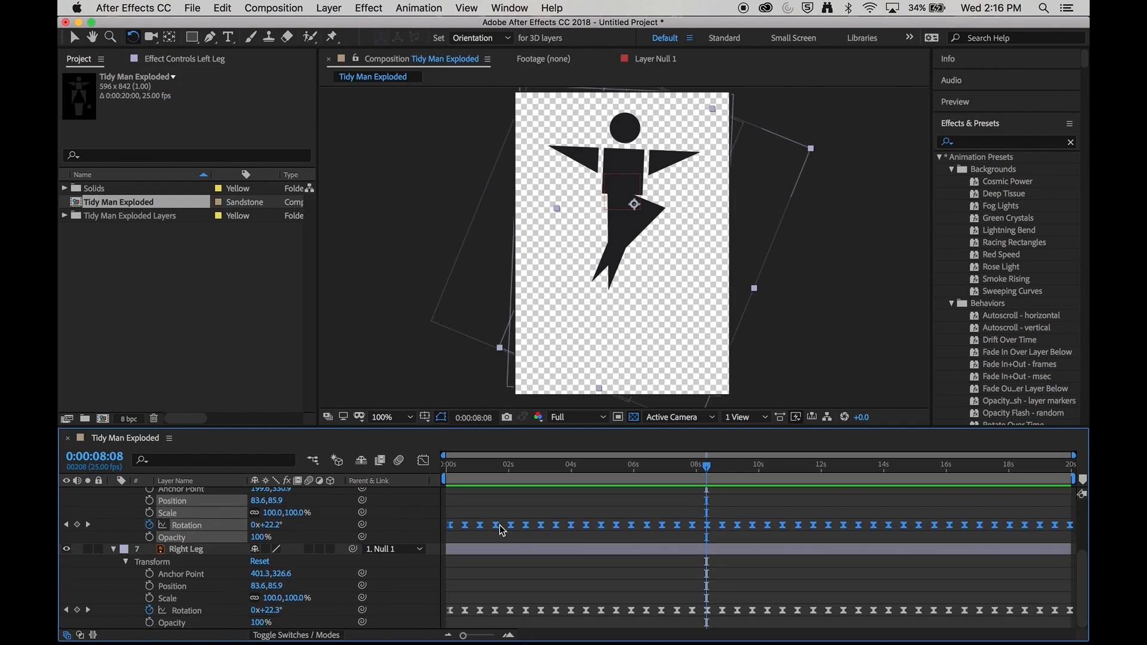
{"action": "left_click_drag", "start_coordinate": [458, 465], "coordinate": [453, 477]}
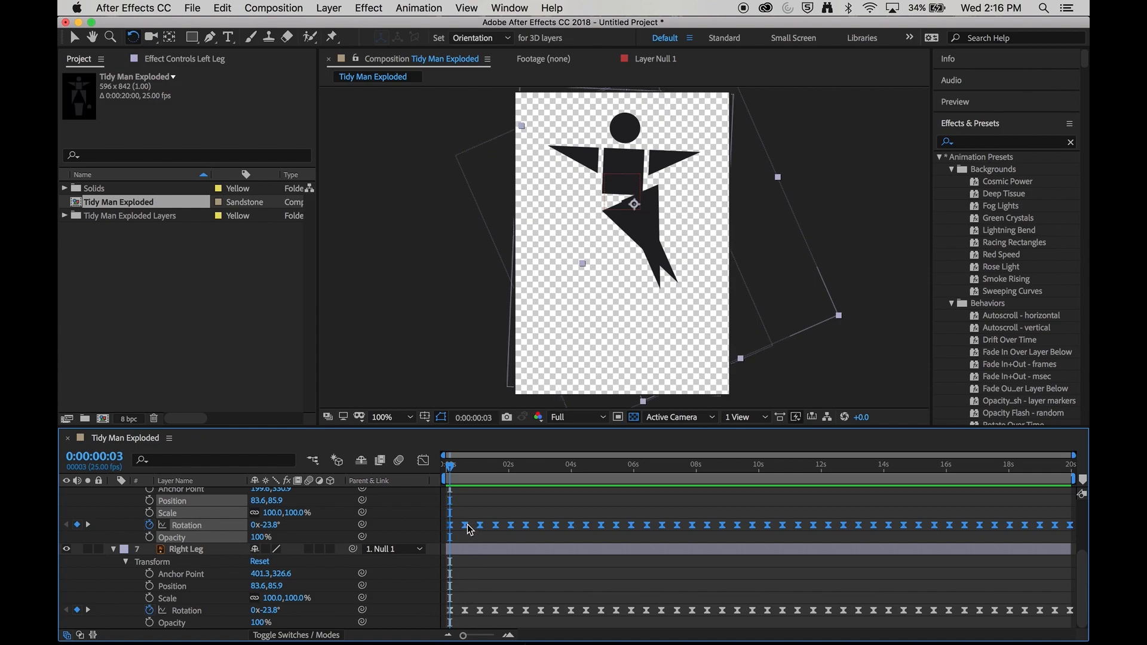
{"action": "left_click_drag", "start_coordinate": [468, 531], "coordinate": [452, 532]}
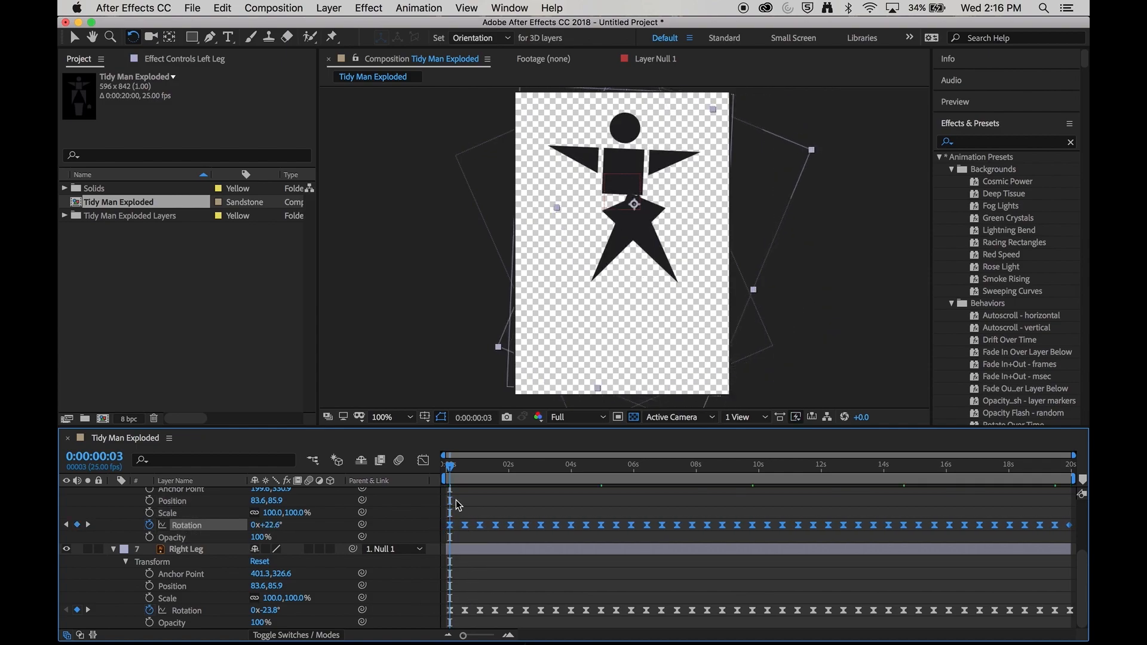
{"action": "left_click", "coordinate": [449, 468]}
{"action": "key", "text": "space"}
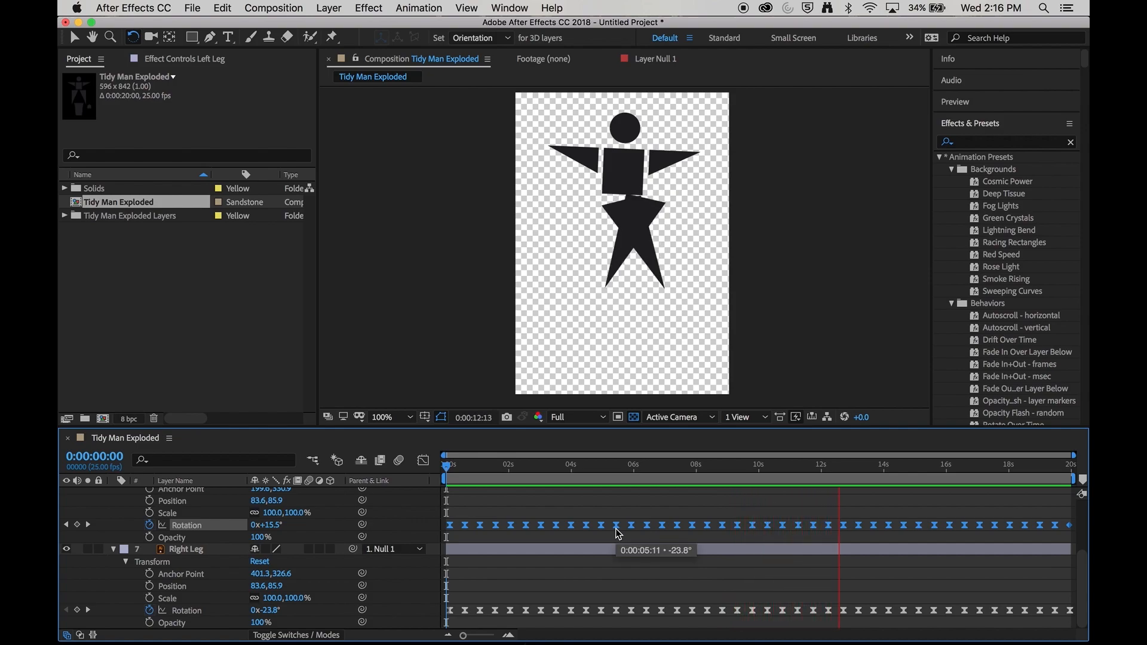
{"action": "key", "text": "space"}
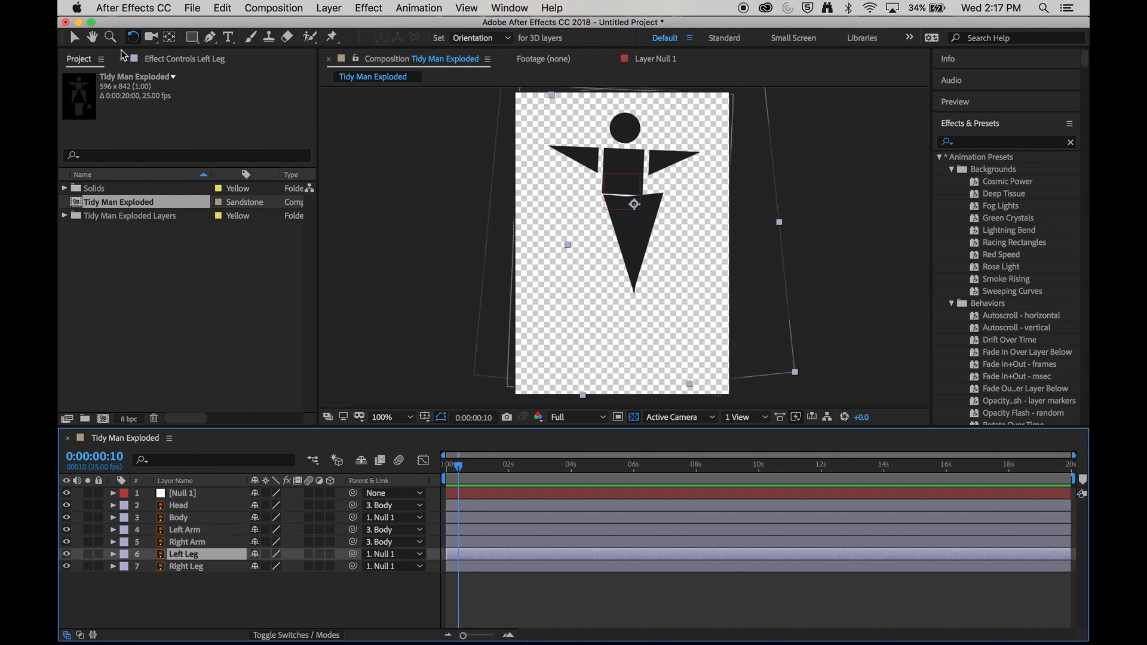
- Move the Left Leg layer about 25 px to the left beneath the body with the Selection tool and preview the walk
{"action": "left_click", "coordinate": [78, 38]}
{"action": "left_click_drag", "start_coordinate": [653, 206], "coordinate": [625, 212]}
{"action": "left_click", "coordinate": [558, 336]}
{"action": "key", "text": "space"}
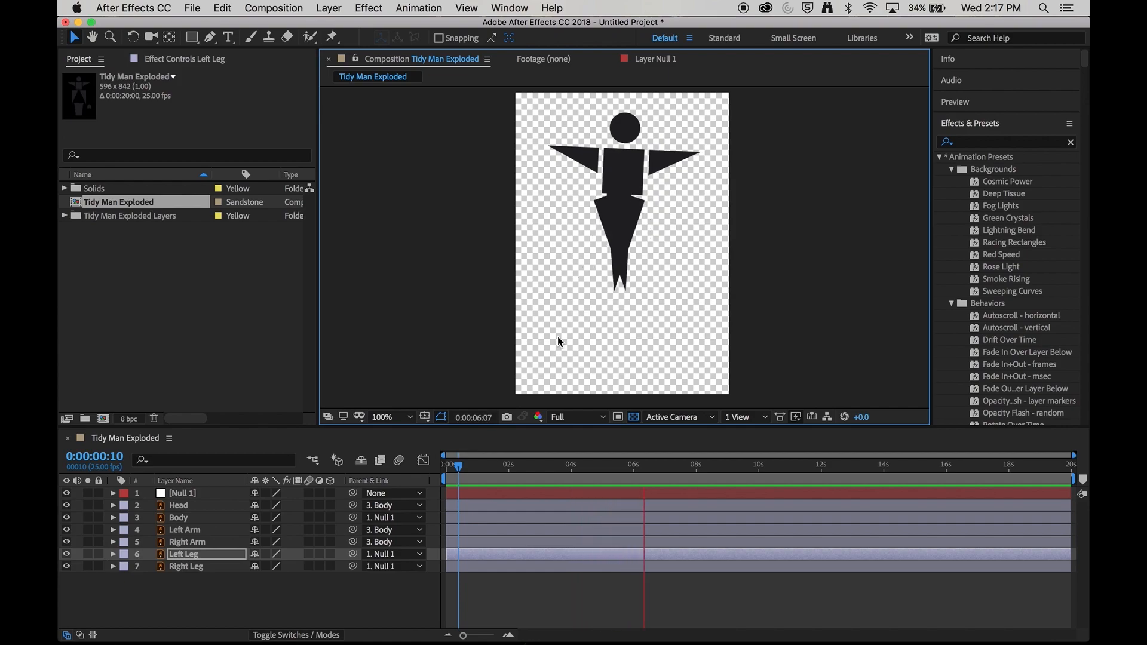
{"action": "key", "text": "space"}
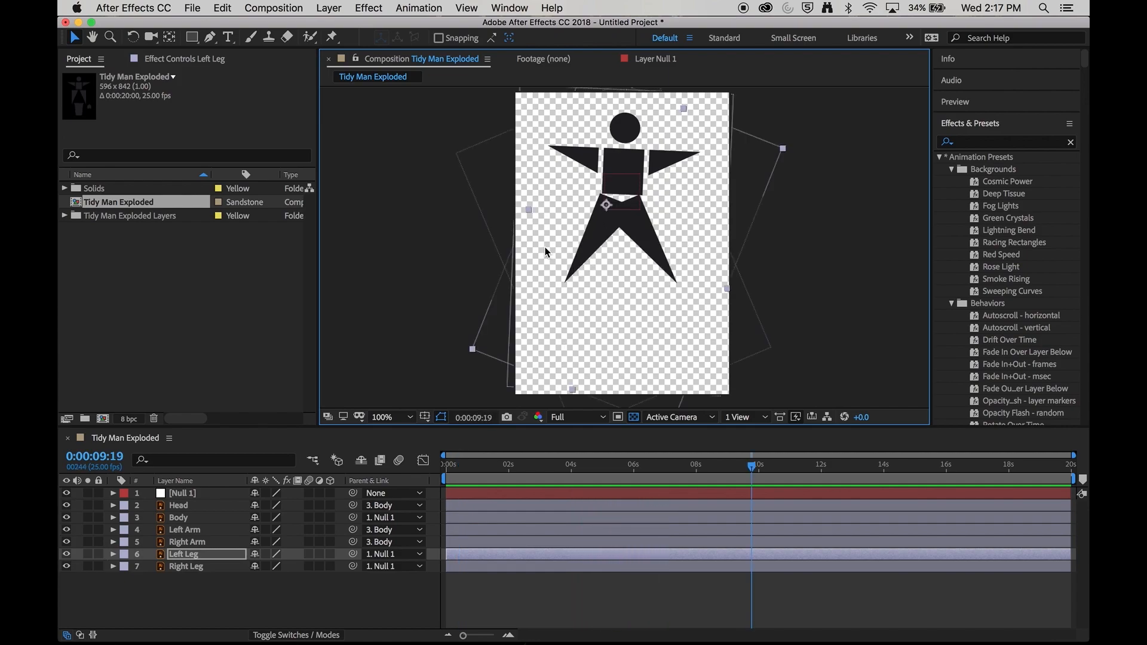
{"action": "key", "text": "space"}
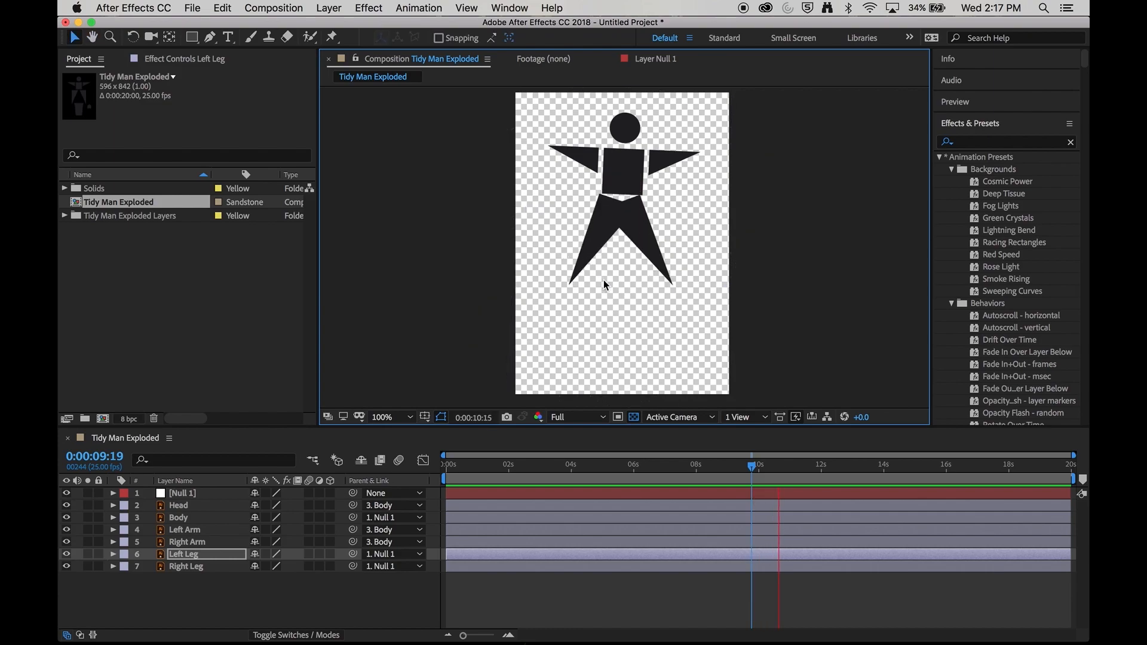
{"action": "key", "text": "space"}
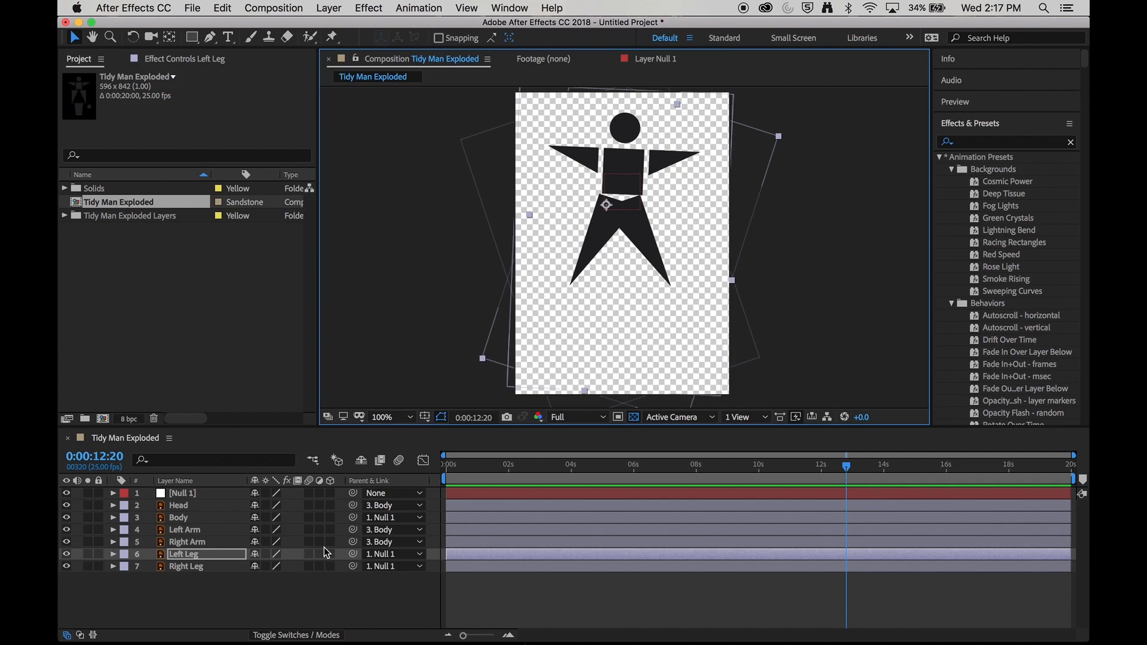
- Enable motion blur for the Left Leg and Right Leg layers and the composition, and preview from 0:00:00:00 at Third resolution
{"action": "left_click_drag", "start_coordinate": [309, 554], "coordinate": [310, 568]}
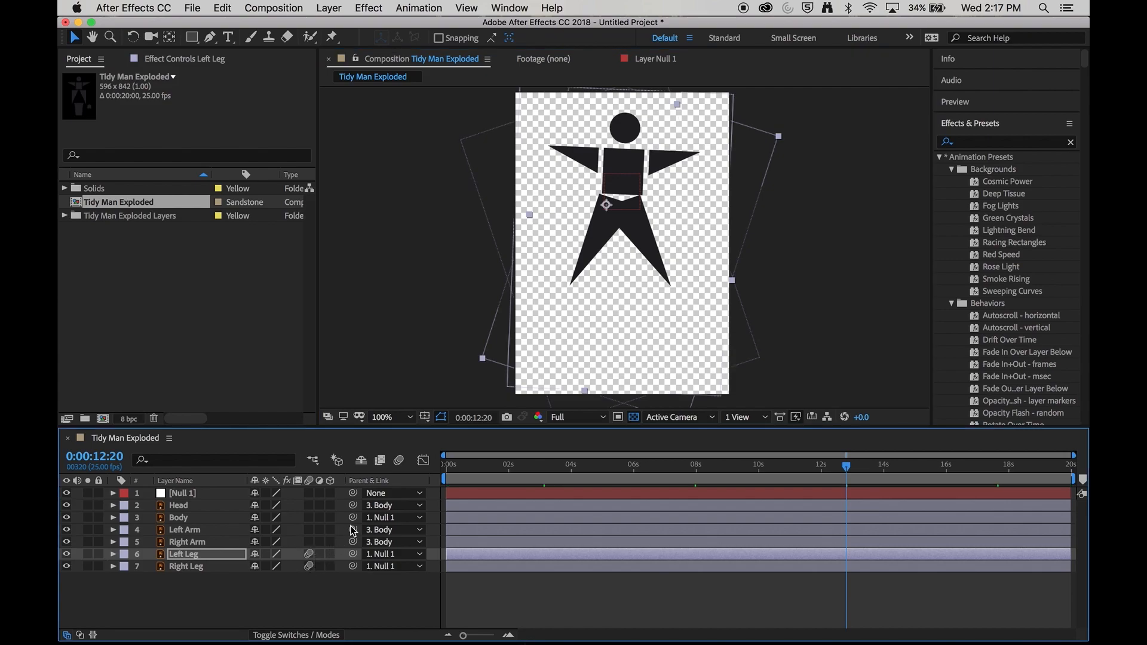
{"action": "left_click", "coordinate": [400, 463]}
{"action": "left_click_drag", "start_coordinate": [605, 467], "coordinate": [443, 469]}
{"action": "key", "text": "space"}
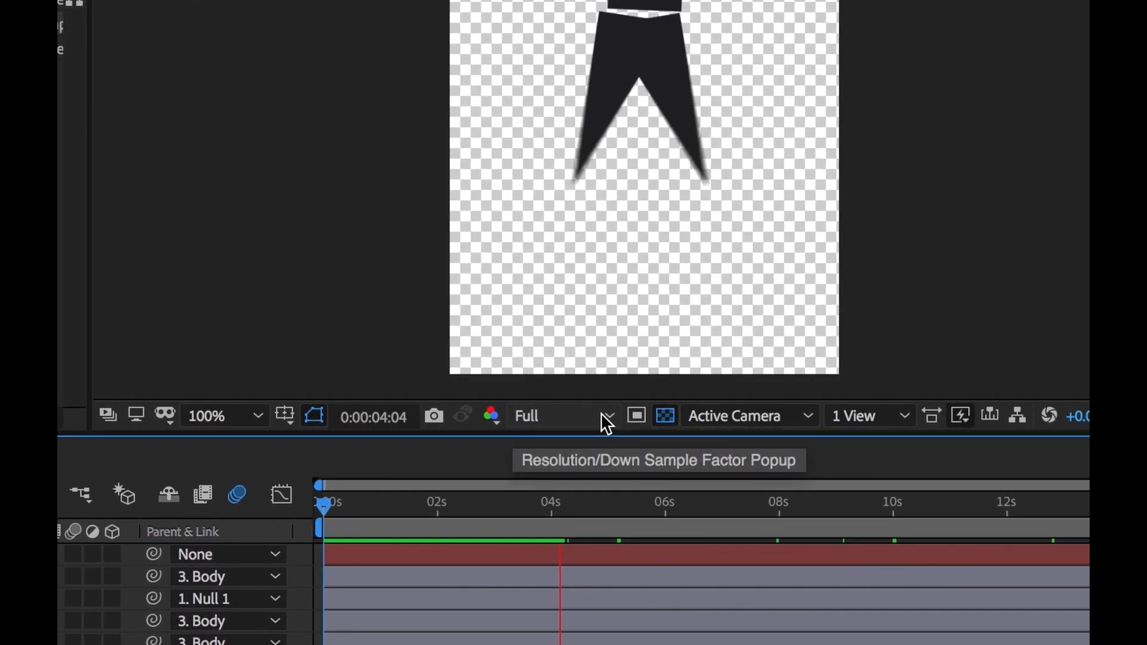
{"action": "left_click", "coordinate": [600, 423]}
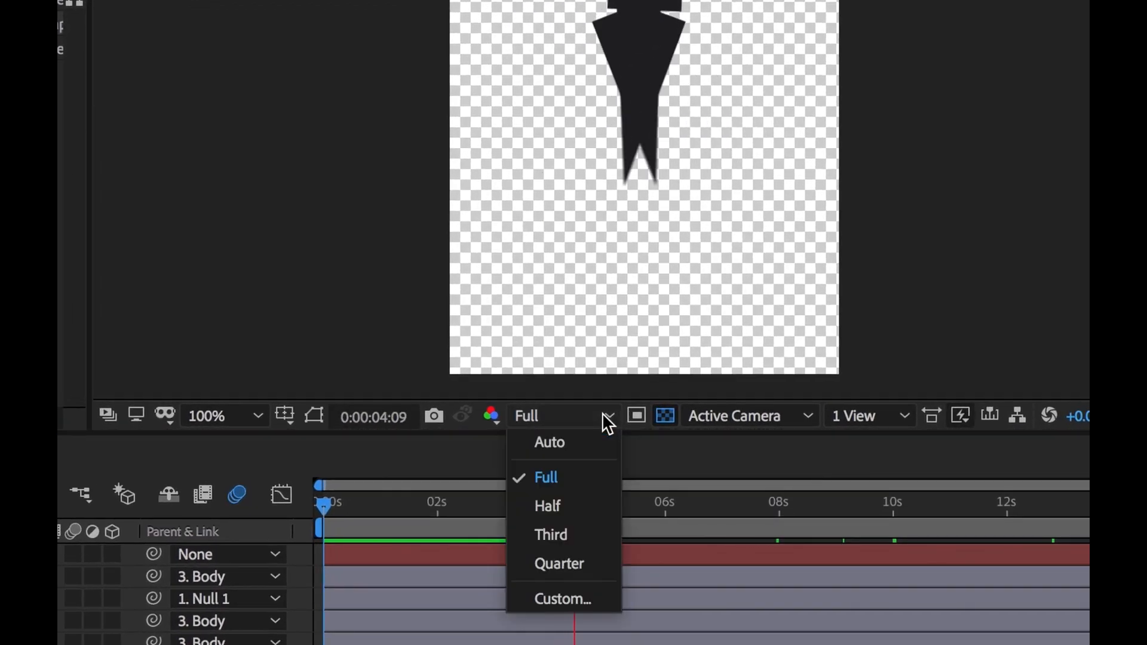
{"action": "left_click", "coordinate": [583, 533]}
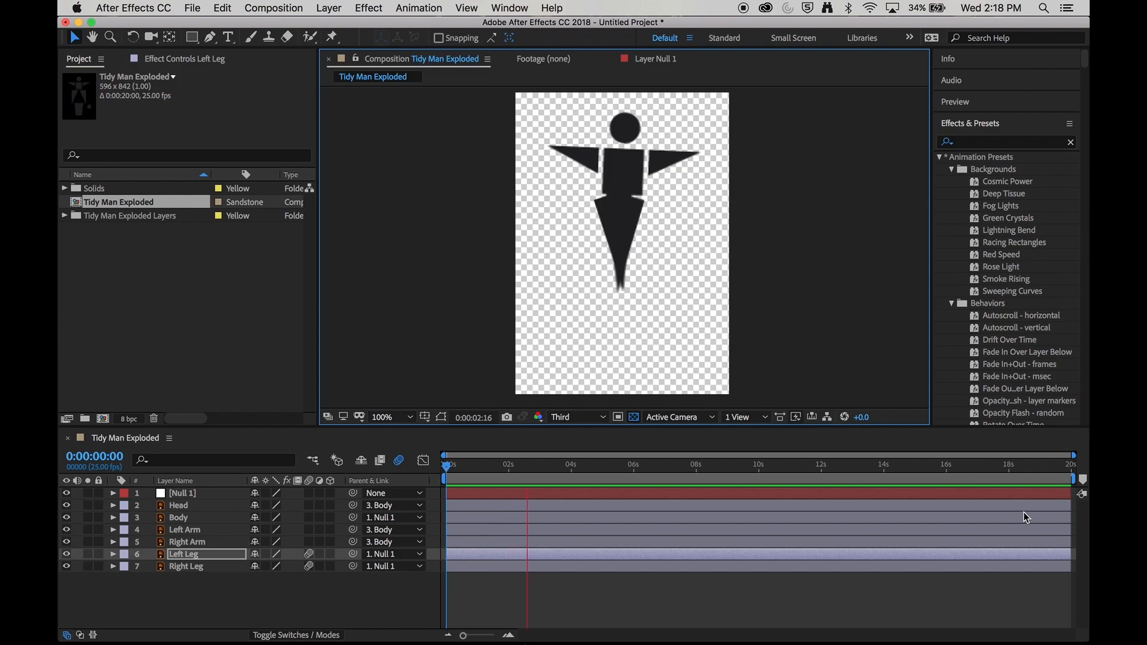
- Shorten the work area to 0:00:13:17, trim the composition to it, and preview the trimmed animation
{"action": "left_click", "coordinate": [1070, 465]}
{"action": "left_click_drag", "start_coordinate": [1076, 480], "coordinate": [662, 495]}
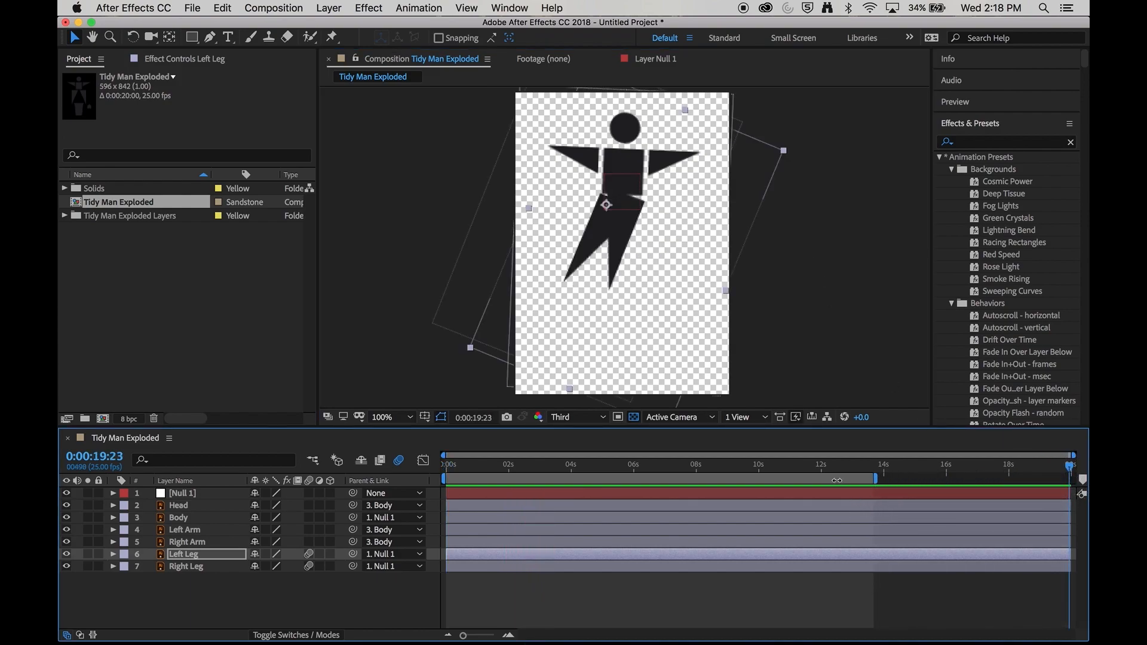
{"action": "left_click", "coordinate": [818, 466]}
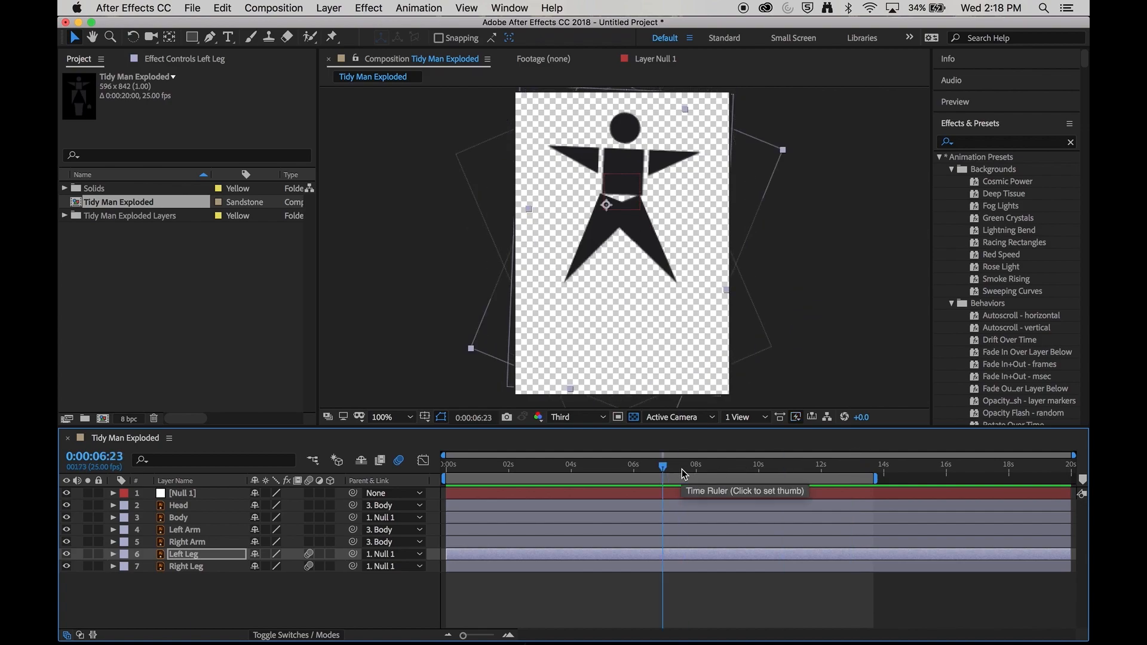
{"action": "right_click", "coordinate": [688, 478]}
{"action": "left_click", "coordinate": [726, 515]}
{"action": "left_click_drag", "start_coordinate": [702, 465], "coordinate": [550, 464]}
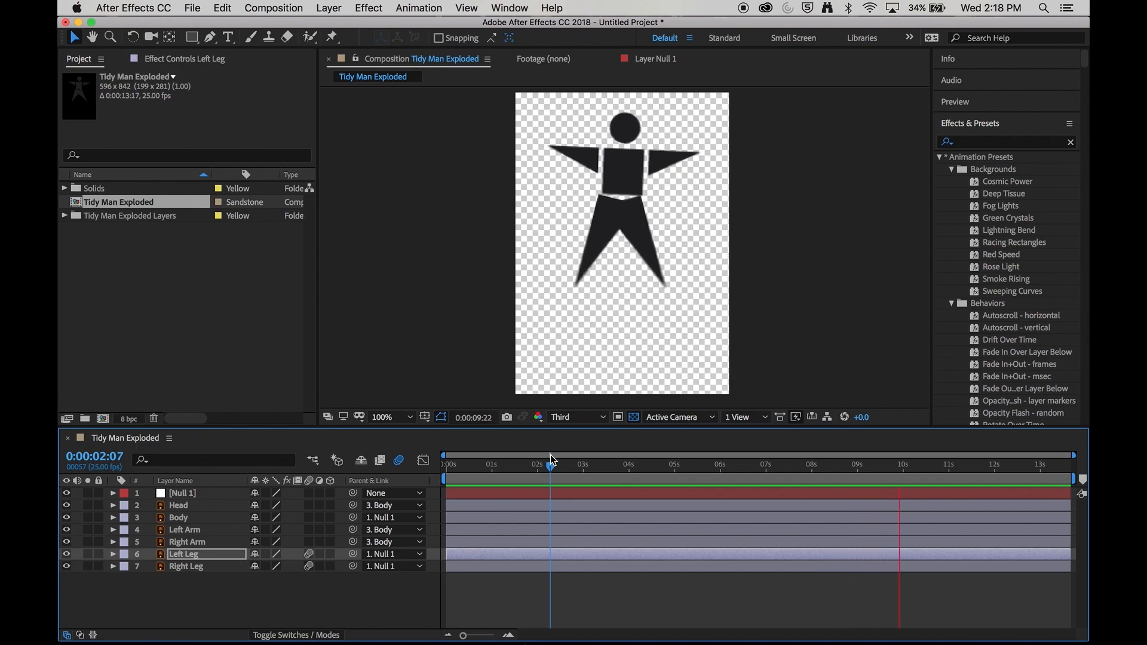
{"action": "key", "text": "space"}
- Reveal the Left Arm layer's Transform properties and set the current time to 0:00:00:03
{"action": "left_click_drag", "start_coordinate": [544, 468], "coordinate": [455, 467]}
{"action": "left_click", "coordinate": [192, 532]}
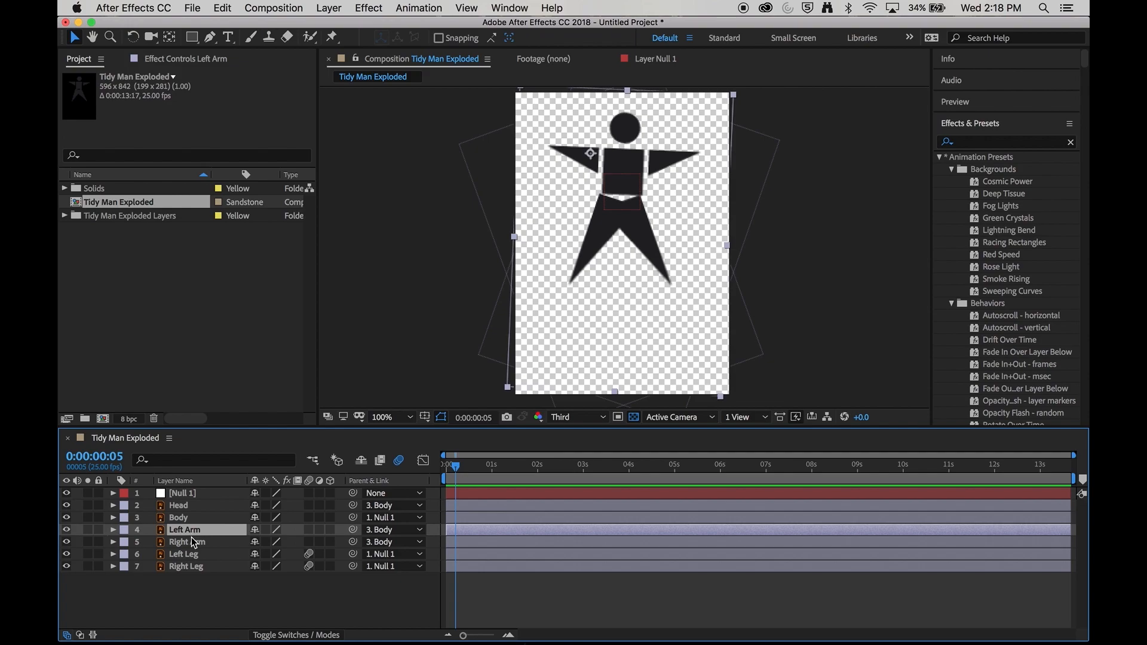
{"action": "left_click", "coordinate": [194, 544]}
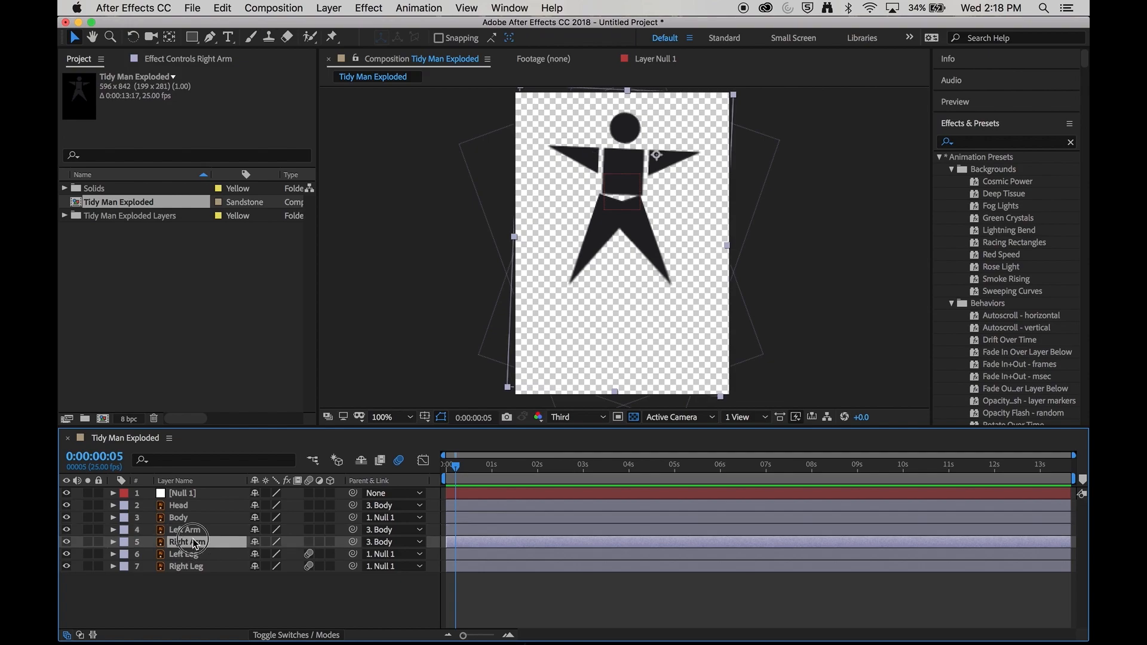
{"action": "left_click", "coordinate": [194, 531]}
{"action": "left_click", "coordinate": [114, 530]}
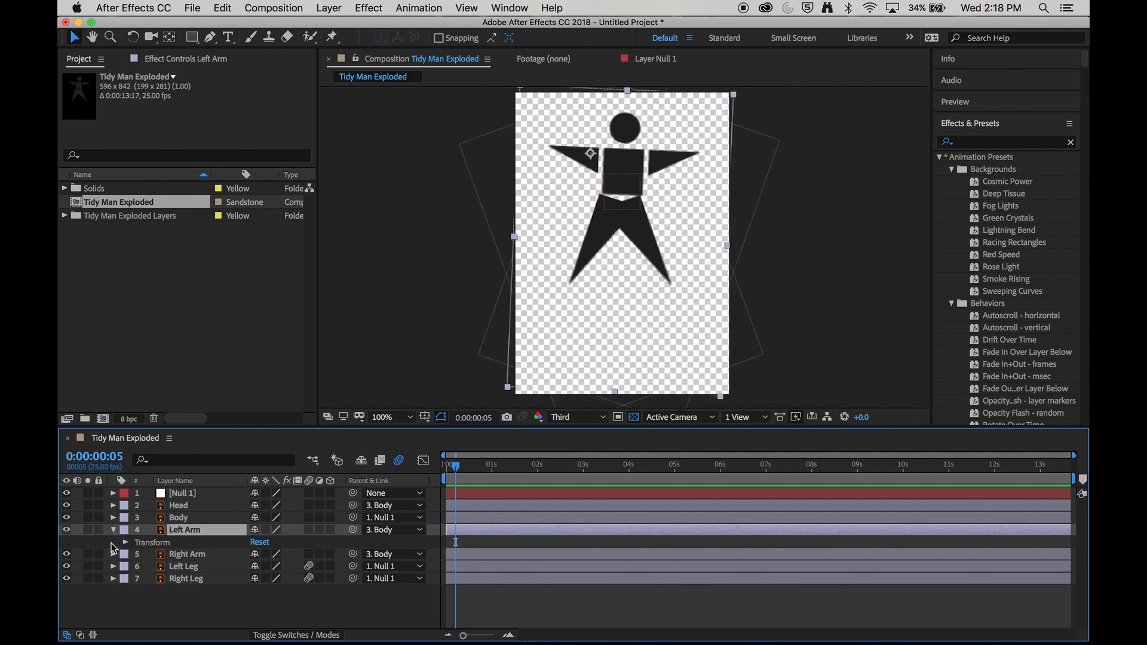
{"action": "left_click", "coordinate": [113, 555]}
{"action": "left_click", "coordinate": [125, 567]}
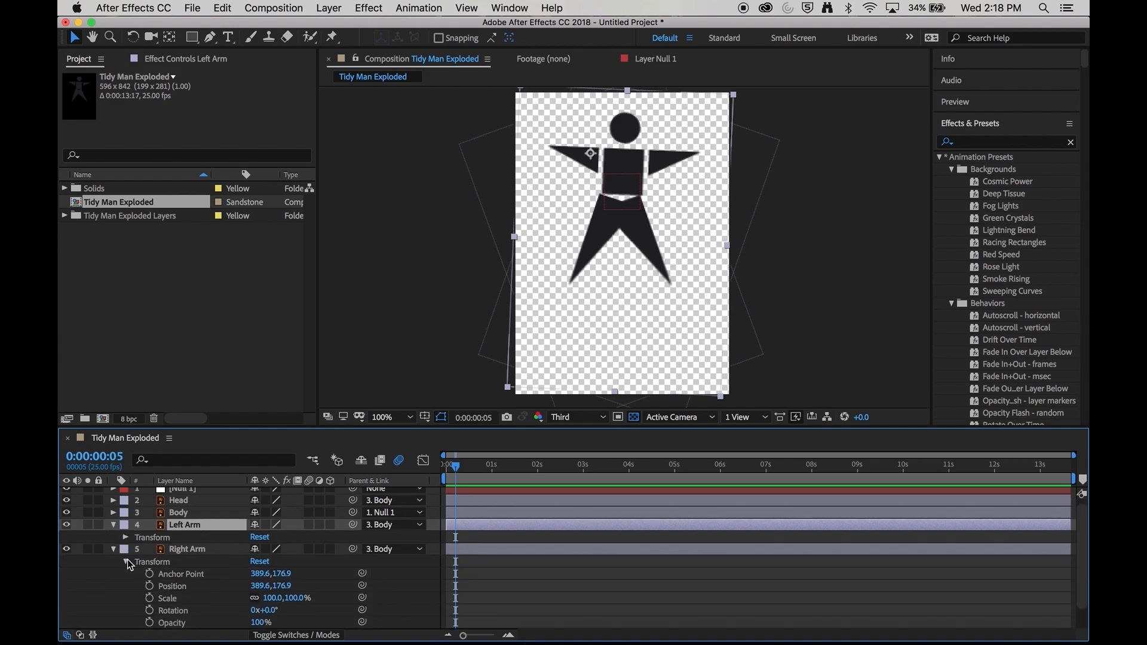
{"action": "left_click", "coordinate": [126, 542]}
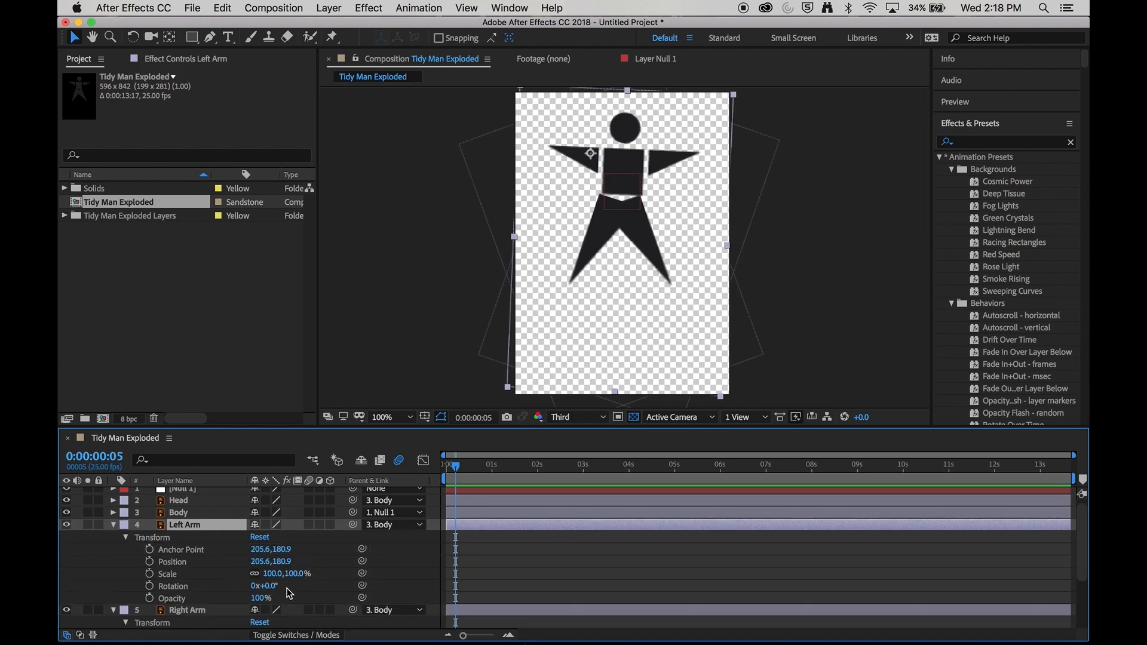
{"action": "left_click", "coordinate": [114, 610]}
{"action": "left_click_drag", "start_coordinate": [456, 466], "coordinate": [452, 470]}
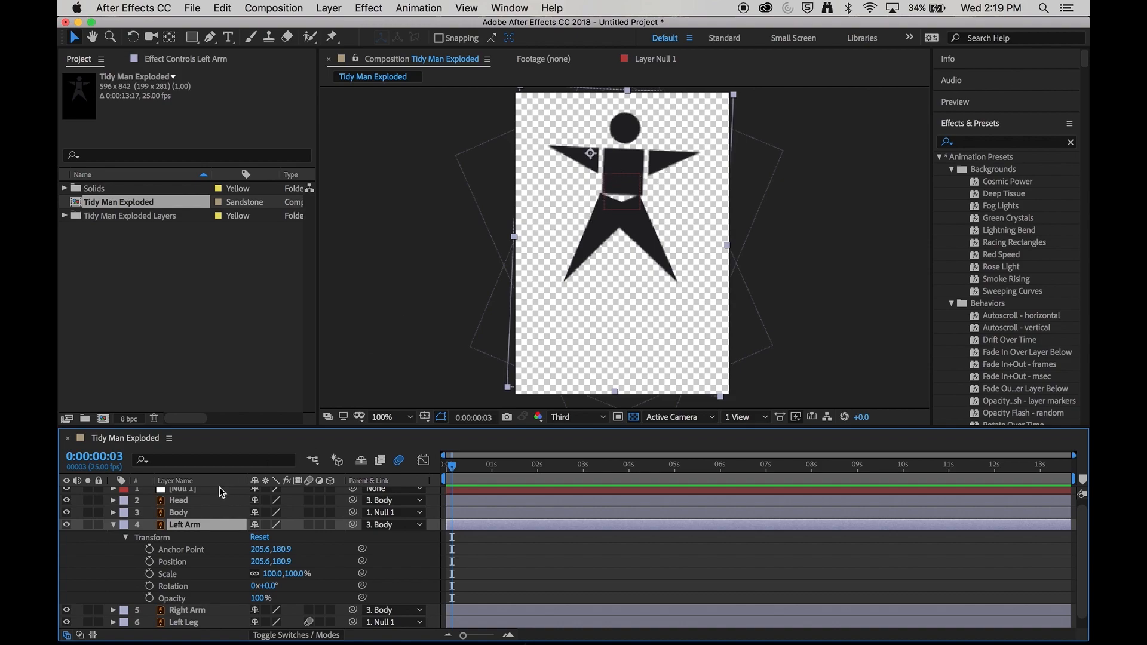
- Rotate the Body layer slightly with the Rotation tool at 0:00:00:03
{"action": "left_click", "coordinate": [204, 514]}
{"action": "left_click", "coordinate": [134, 37]}
{"action": "left_click_drag", "start_coordinate": [622, 173], "coordinate": [639, 176]}
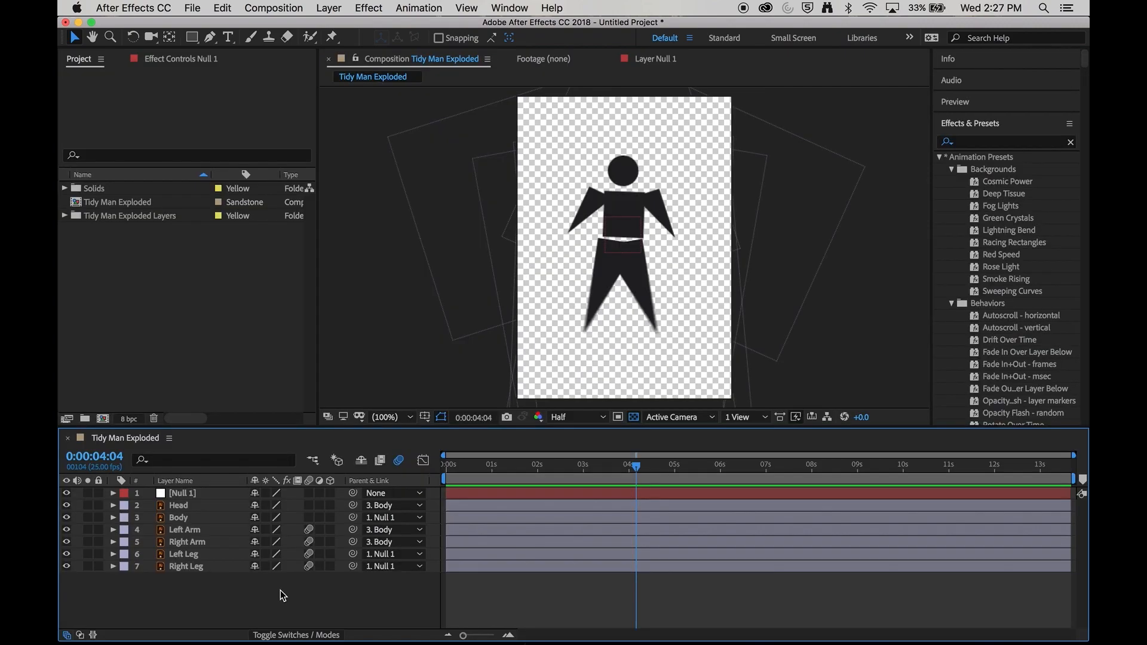
- Create a new composition named Comp 1 with the HDTV 1080 25 preset and a duration of 0:00:20:00
{"action": "left_click", "coordinate": [286, 8]}
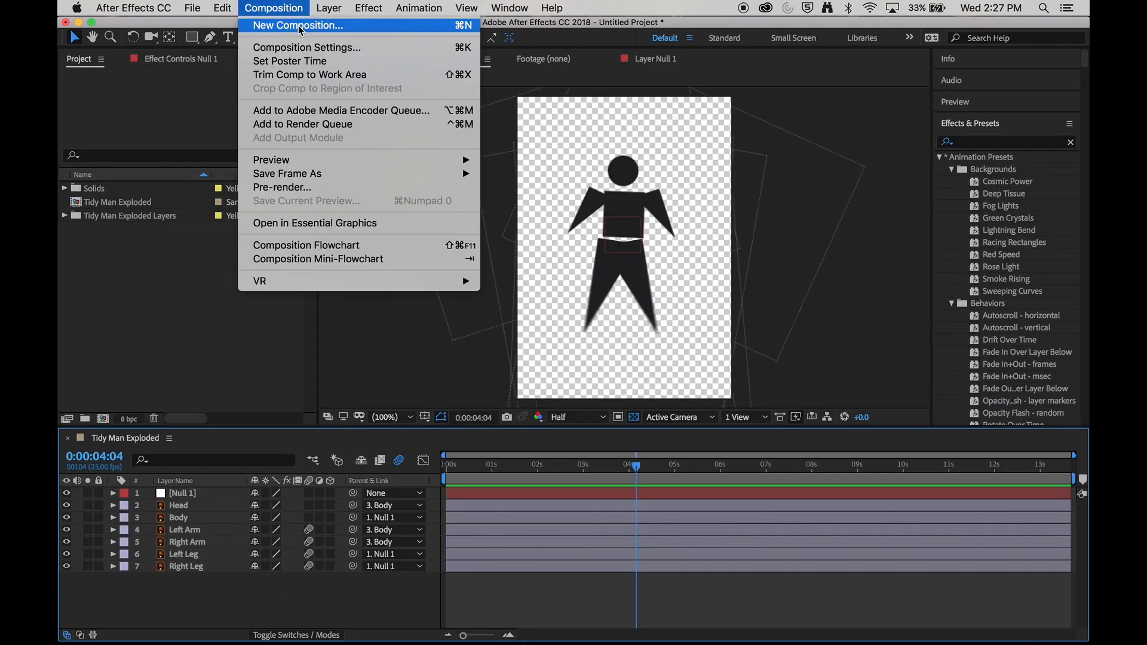
{"action": "left_click", "coordinate": [385, 25]}
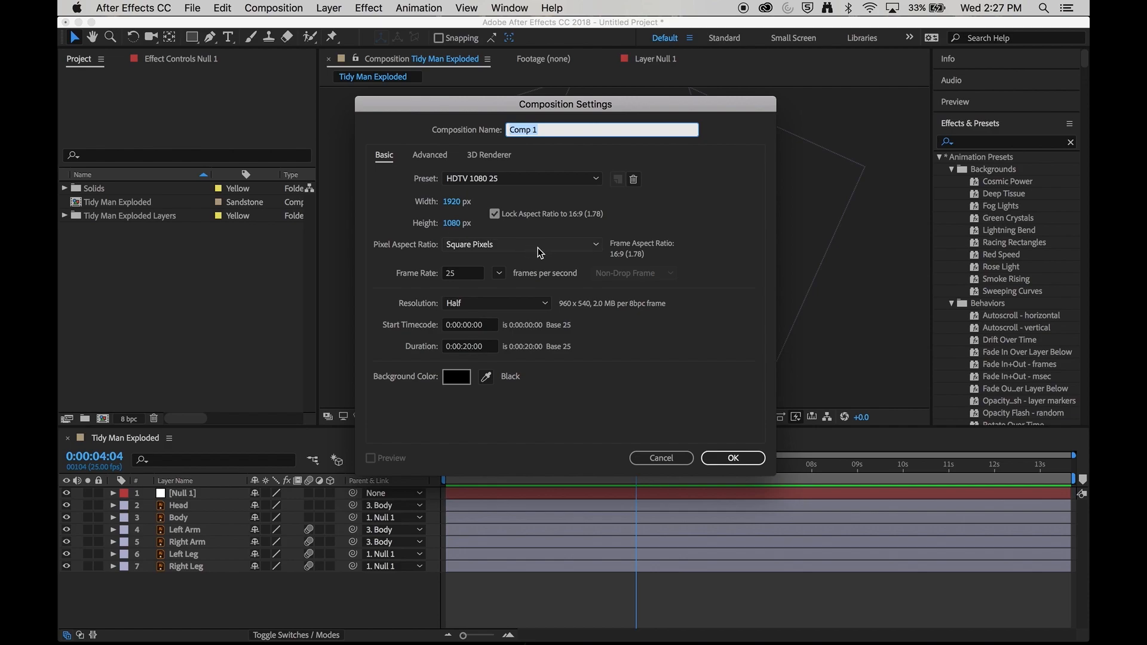
{"action": "left_click", "coordinate": [734, 458]}
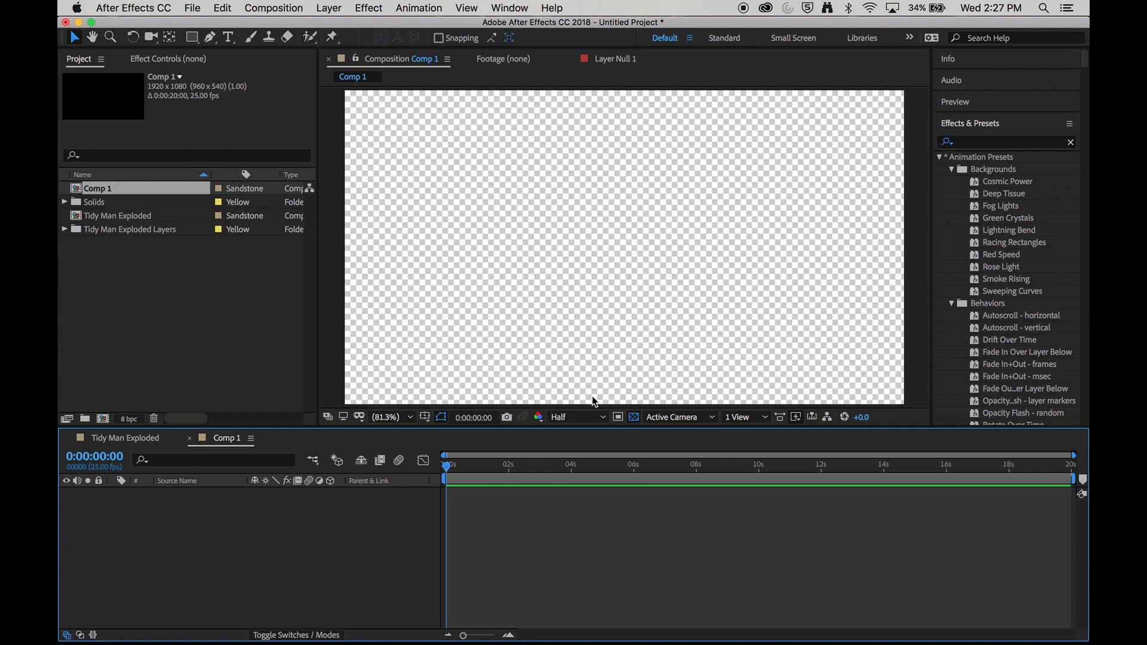
- Add a 1920 x 1080 px solid named Cyan Solid 1 to Comp 1 and lock its layer
{"action": "left_click", "coordinate": [329, 8]}
{"action": "mouse_move", "coordinate": [450, 28]}
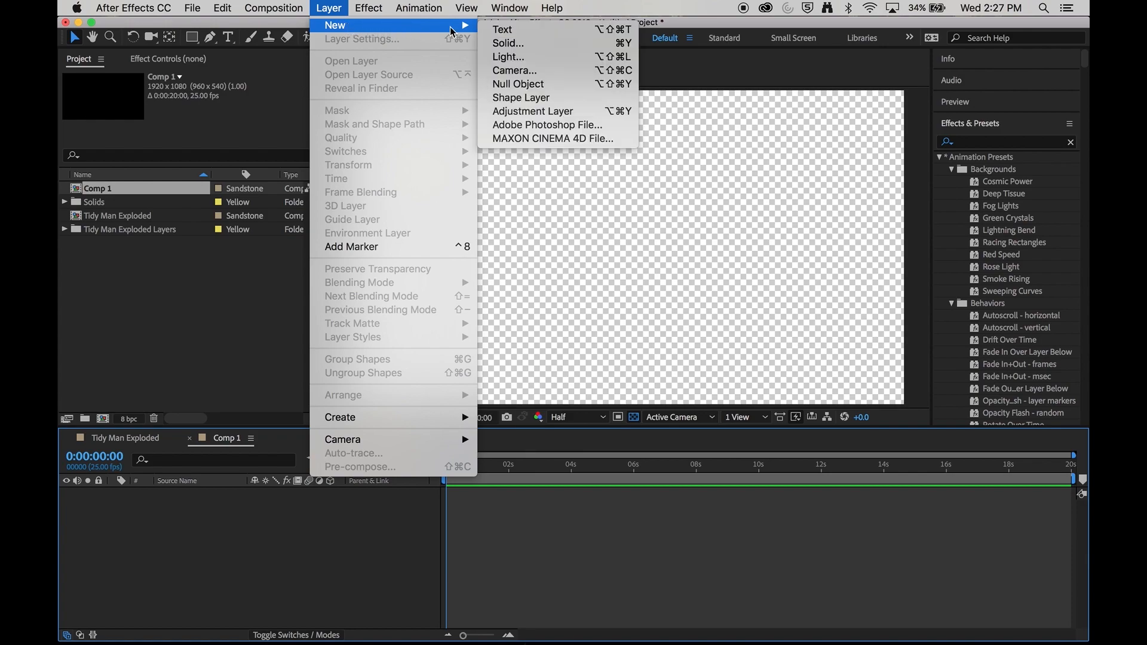
{"action": "left_click", "coordinate": [571, 45]}
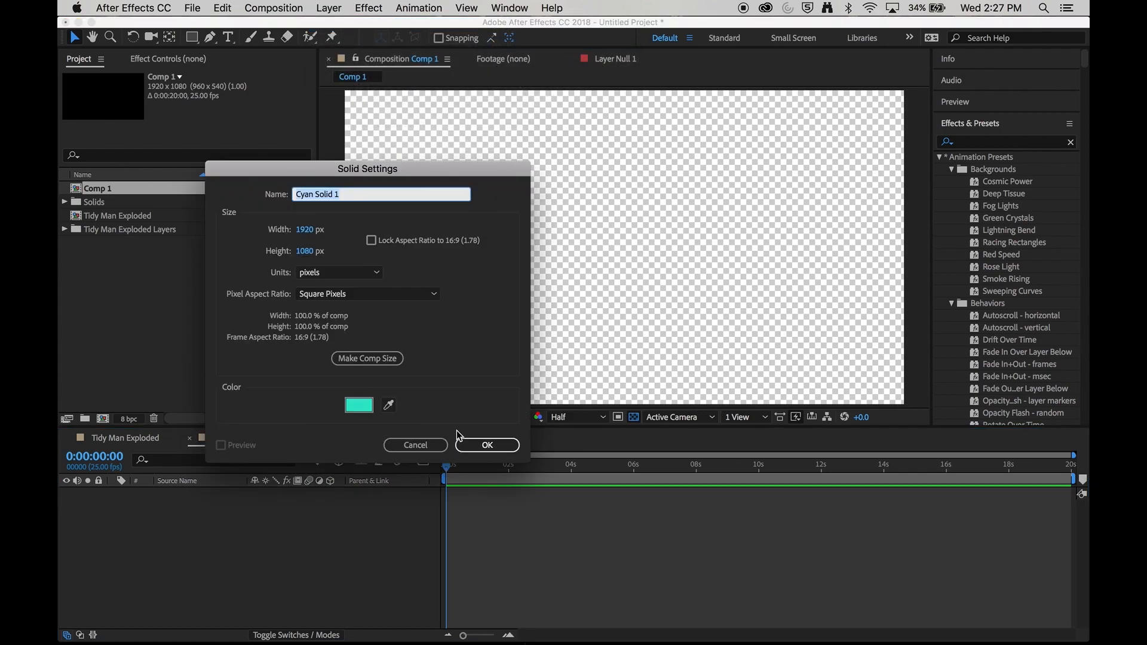
{"action": "left_click", "coordinate": [486, 446]}
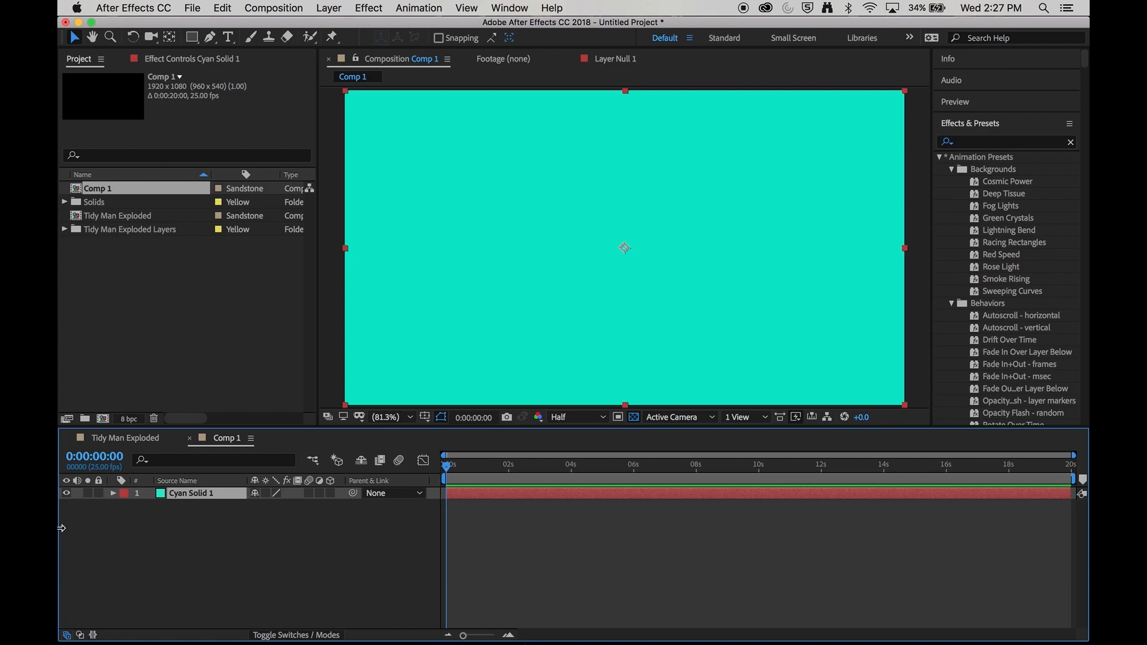
{"action": "left_click", "coordinate": [98, 493]}
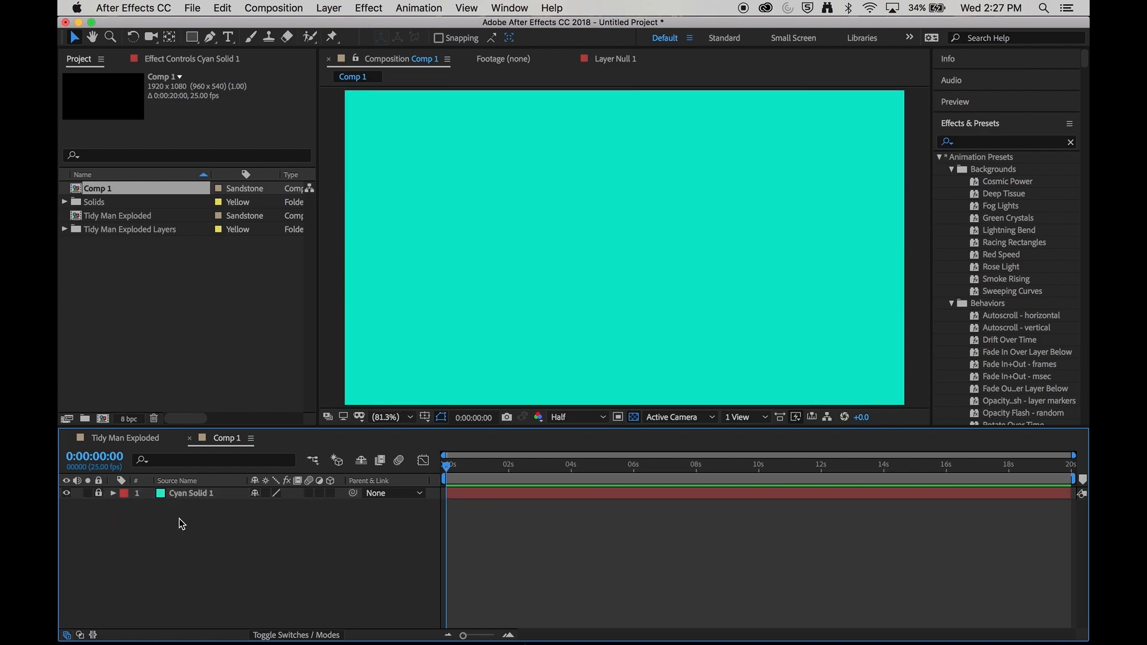
- Look through the files in the Tidy Man Exploded Layers folder, collapse it, and select the Tidy Man Exploded composition
{"action": "left_click", "coordinate": [231, 350]}
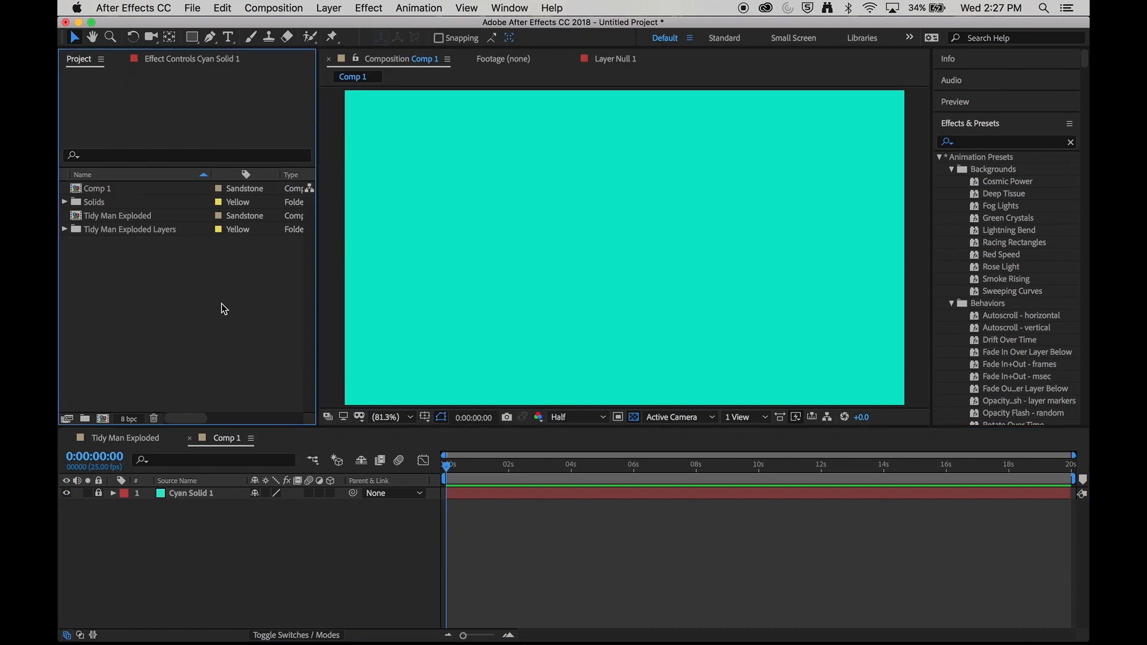
{"action": "left_click", "coordinate": [67, 225]}
{"action": "left_click", "coordinate": [122, 244]}
{"action": "left_click", "coordinate": [129, 284]}
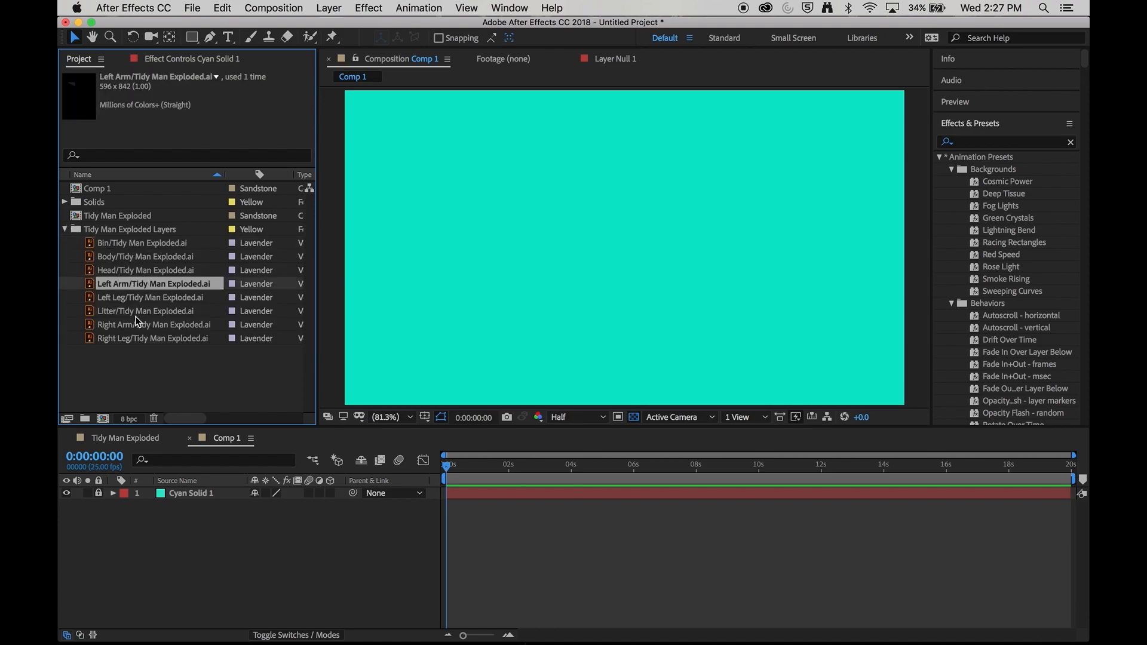
{"action": "left_click", "coordinate": [135, 312]}
{"action": "left_click", "coordinate": [186, 376]}
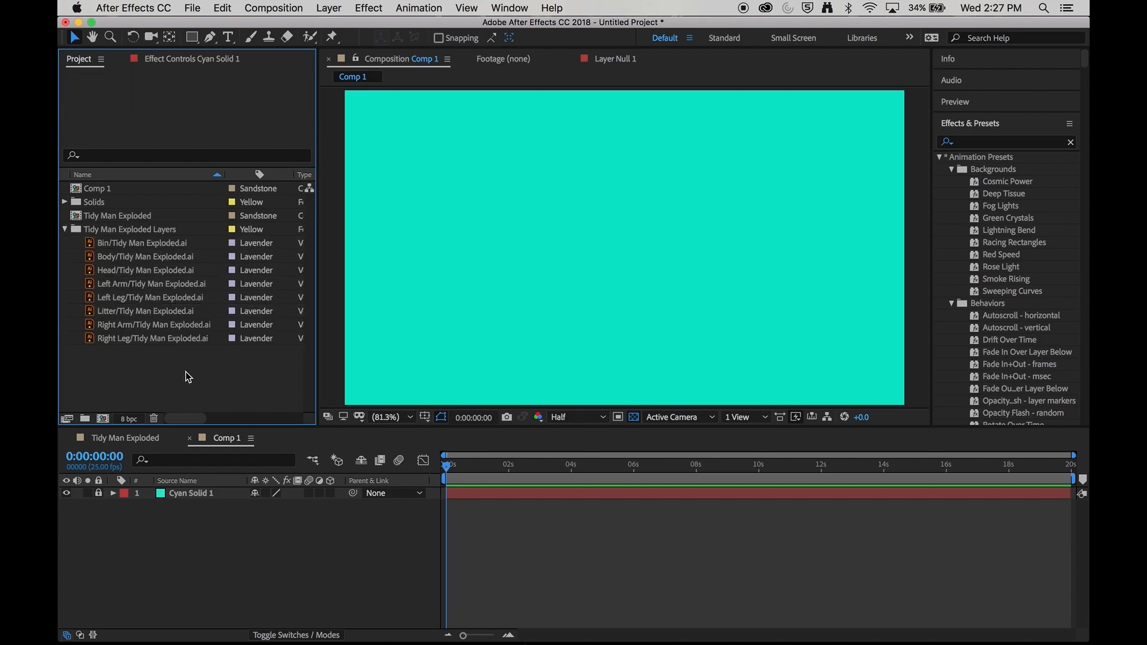
{"action": "left_click", "coordinate": [65, 230]}
{"action": "left_click", "coordinate": [107, 216]}
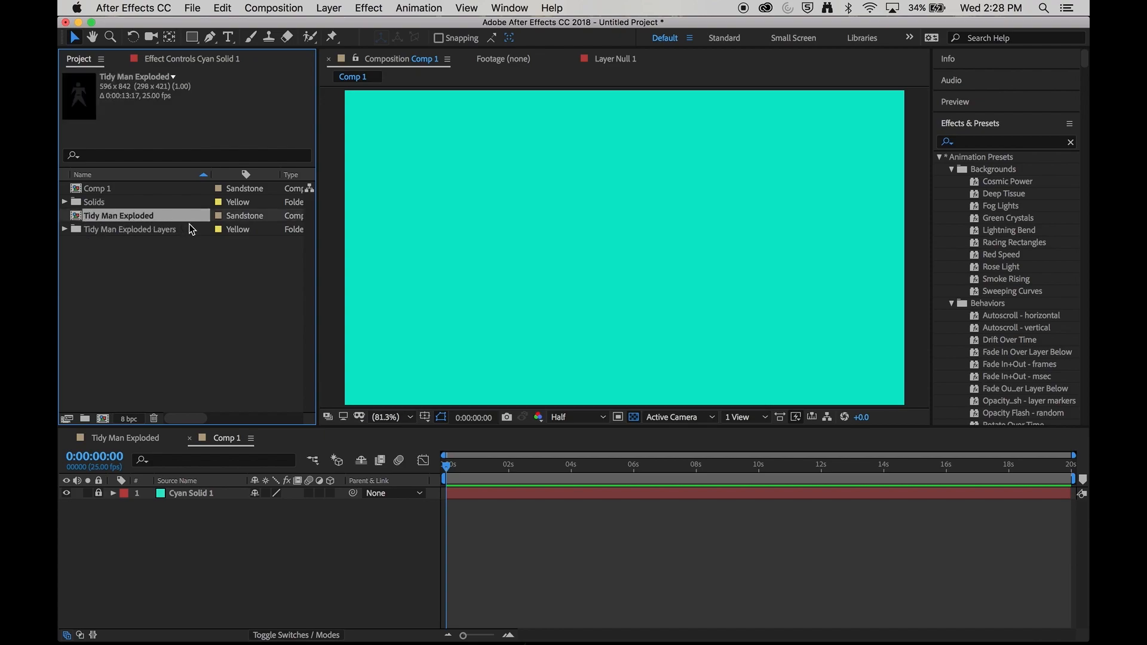
- Add the Tidy Man Exploded composition above the cyan solid in Comp 1 and end the work area at the end of its layer
{"action": "left_click_drag", "start_coordinate": [80, 220], "coordinate": [200, 493]}
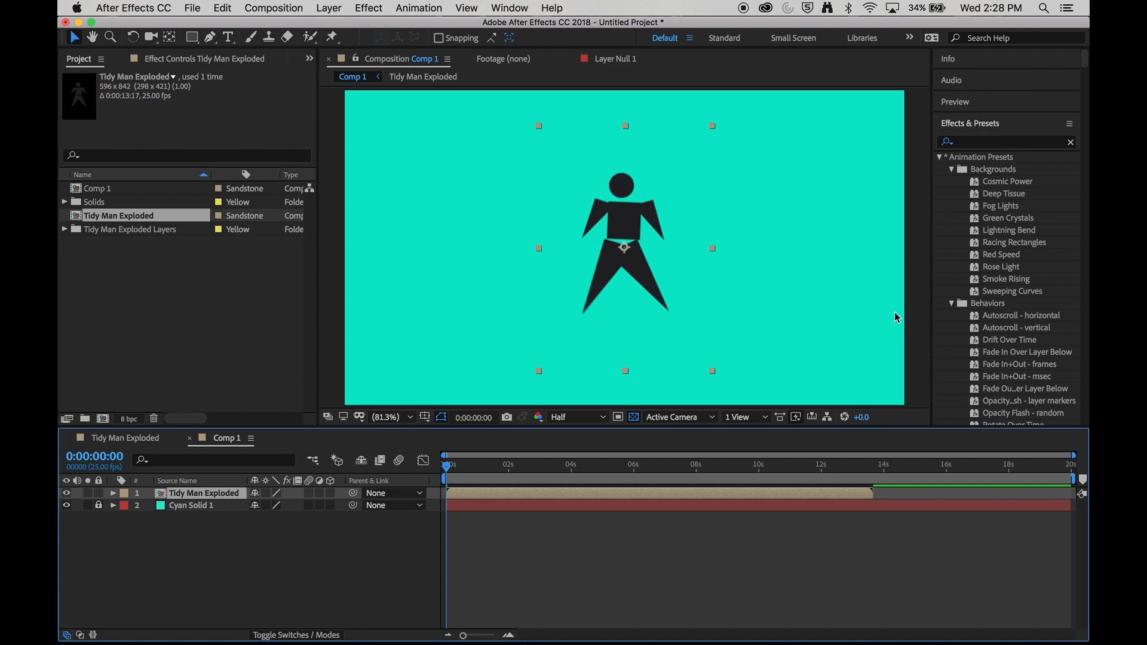
{"action": "left_click_drag", "start_coordinate": [1073, 480], "coordinate": [870, 480]}
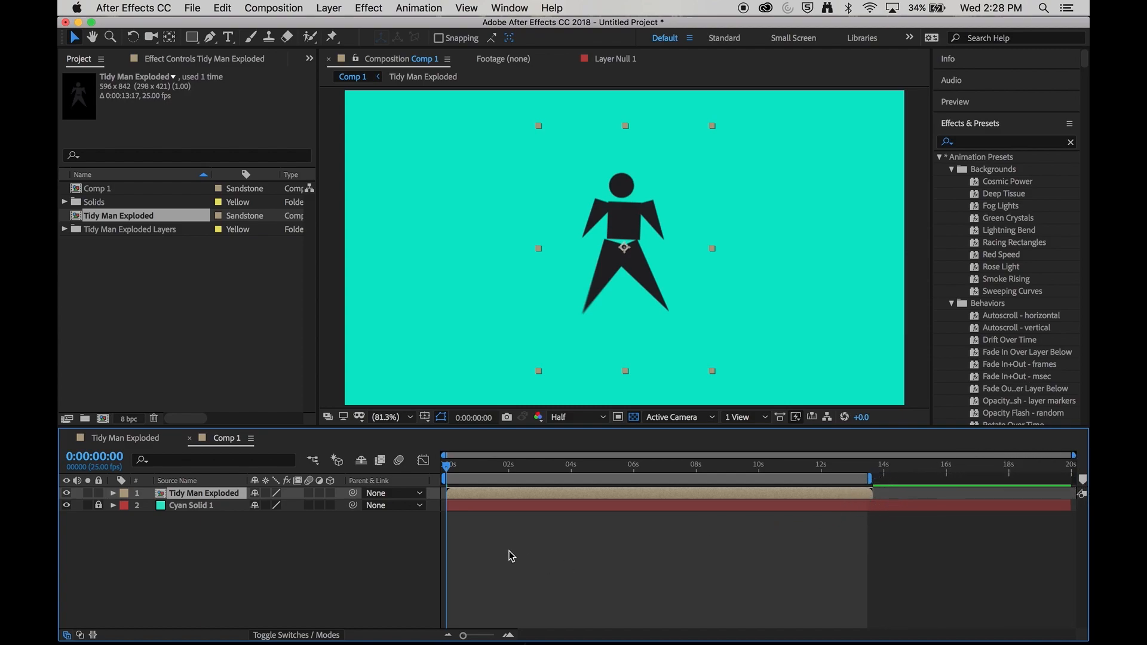
{"action": "key", "text": "space"}
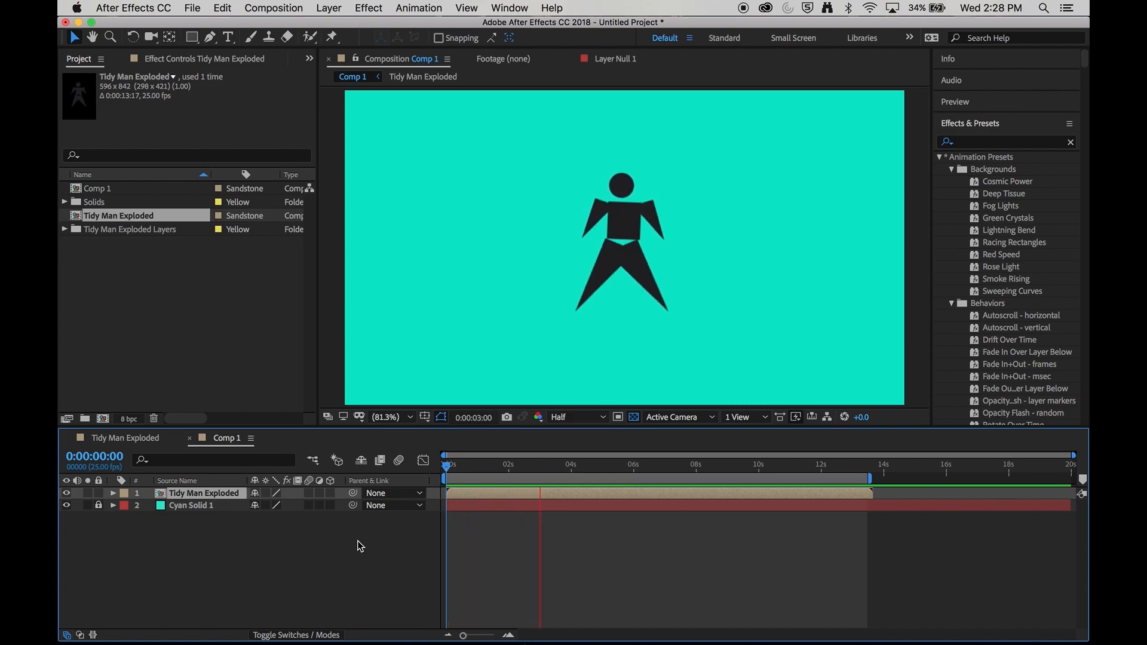
{"action": "key", "text": "space"}
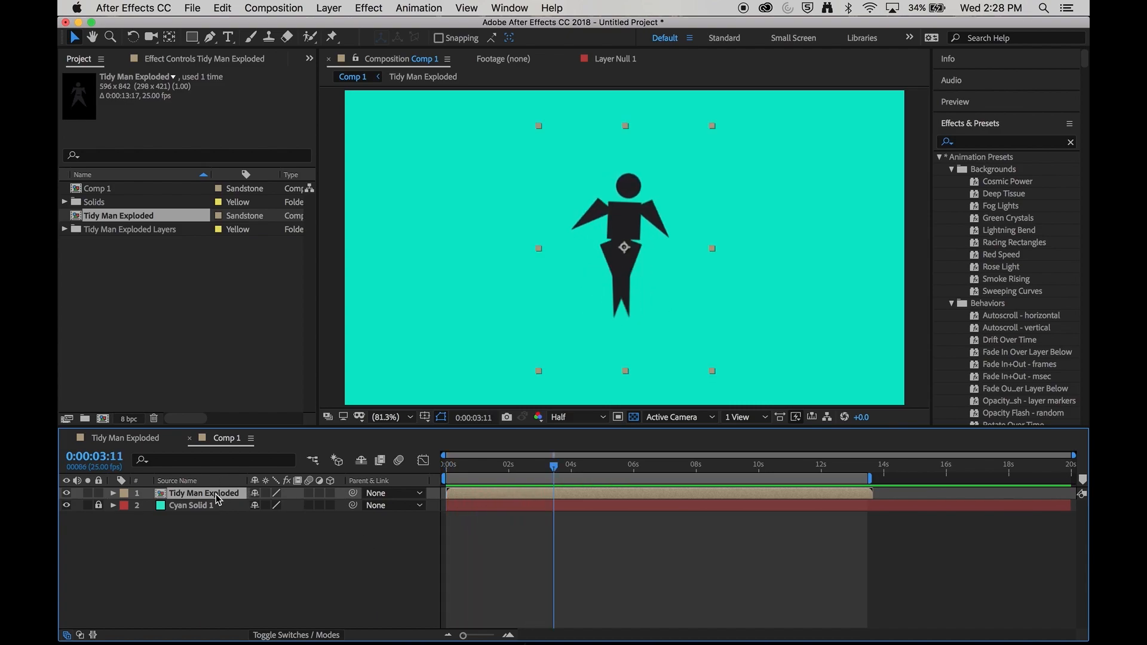
- Hide the Body layer in the Tidy Man Exploded composition and preview the change in Comp 1
{"action": "left_click", "coordinate": [148, 445]}
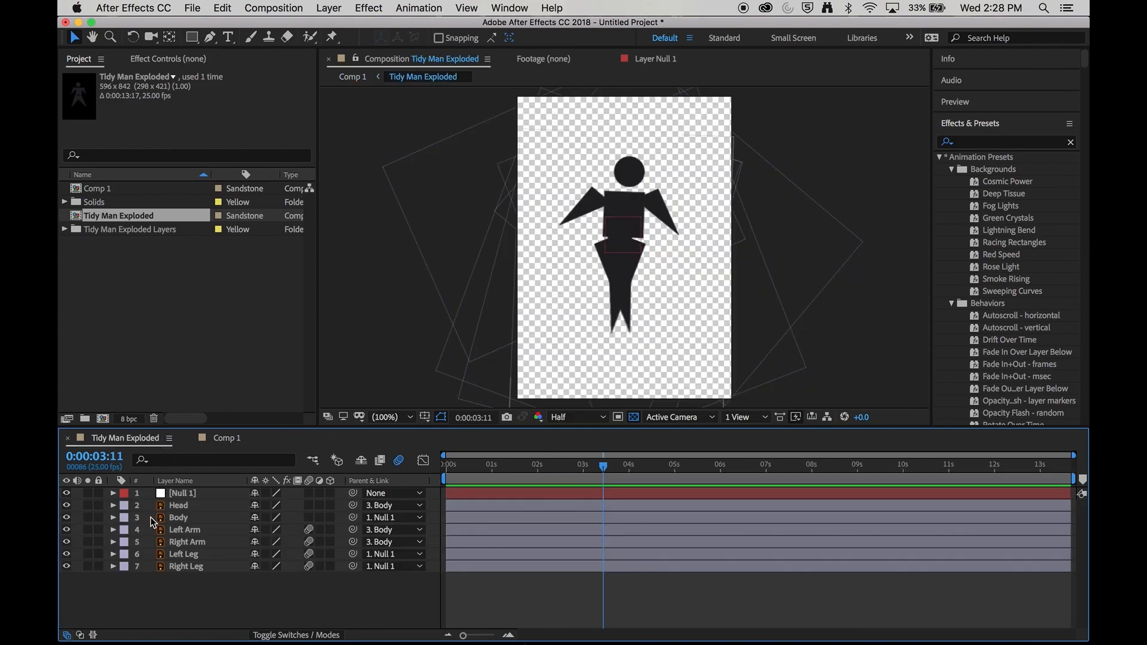
{"action": "left_click", "coordinate": [67, 517]}
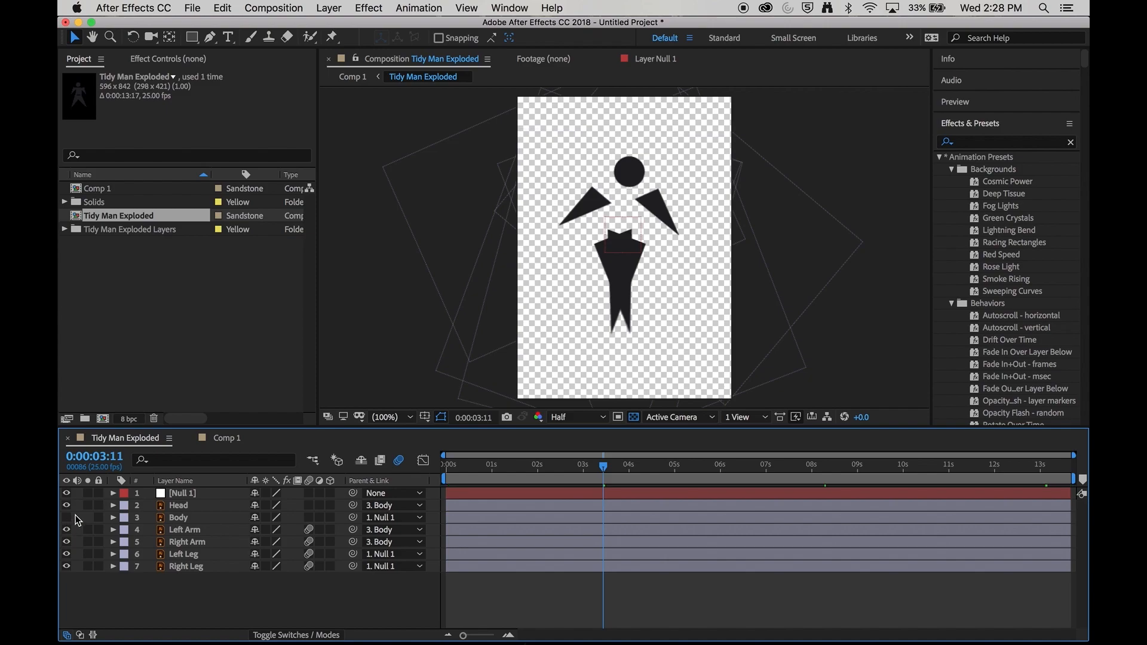
{"action": "left_click", "coordinate": [230, 440]}
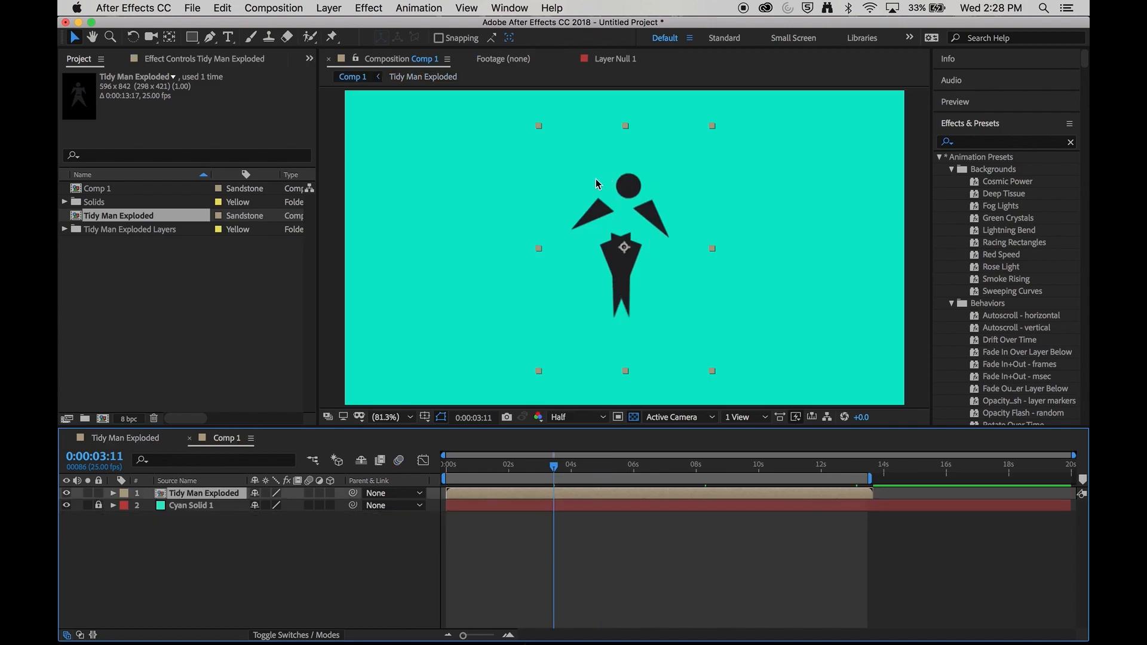
{"action": "key", "text": "space"}
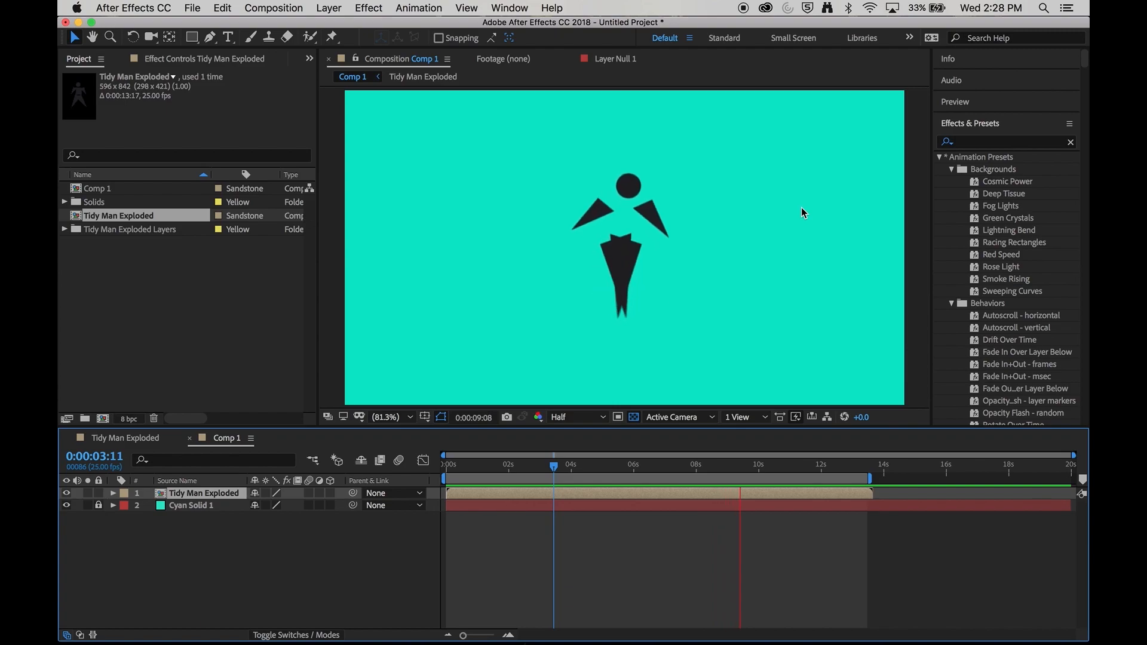
{"action": "key", "text": "space"}
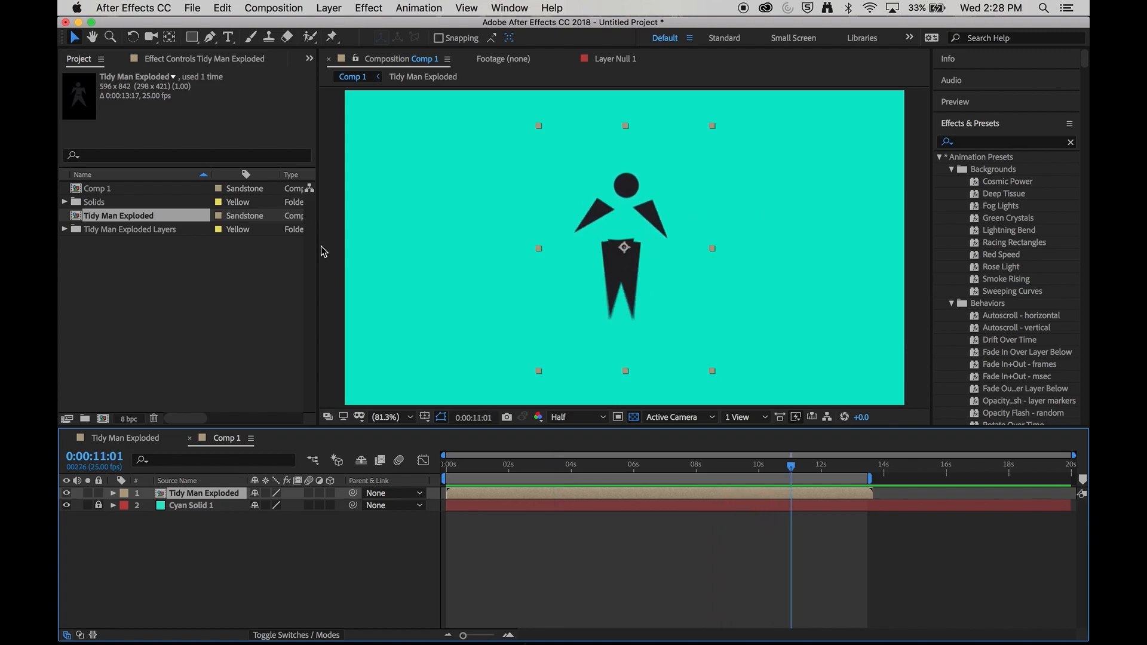
- Show the Body layer again, hide the Left Arm layer in Tidy Man Exploded, and compare the result with Comp 1
{"action": "left_click", "coordinate": [148, 440]}
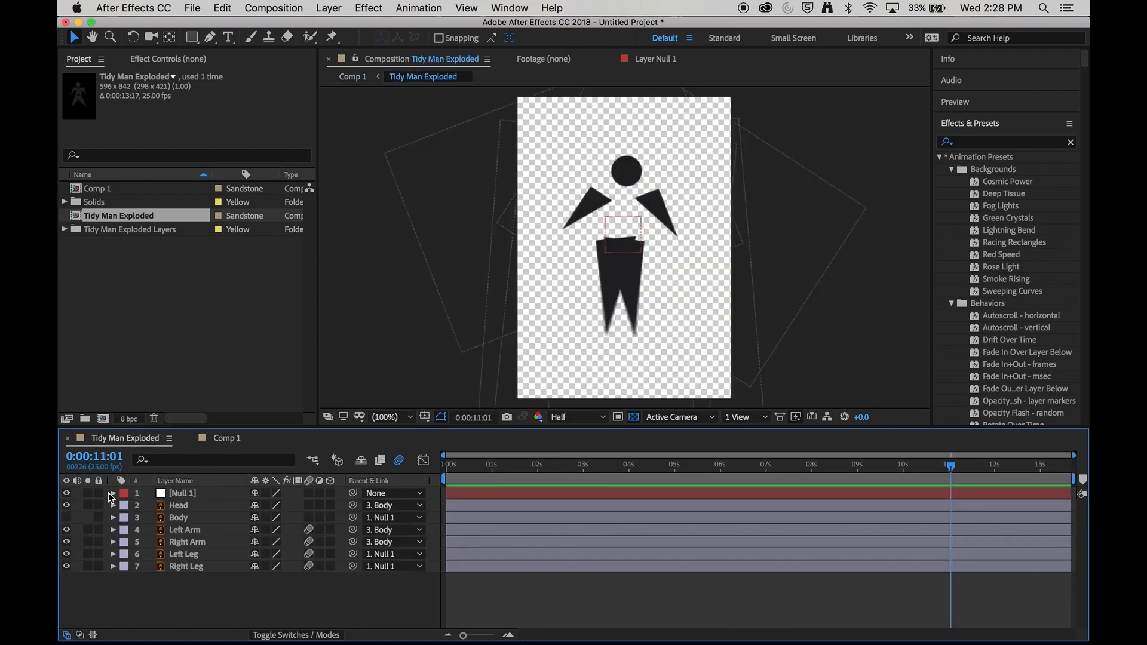
{"action": "left_click", "coordinate": [67, 517]}
{"action": "left_click", "coordinate": [67, 530]}
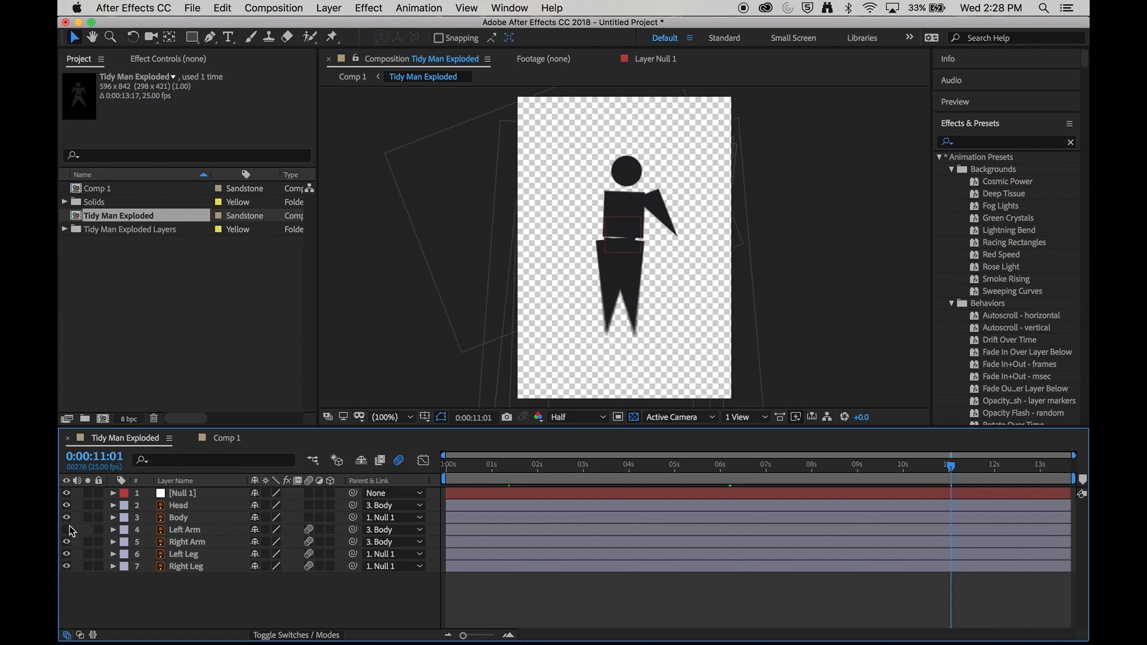
{"action": "left_click", "coordinate": [231, 439]}
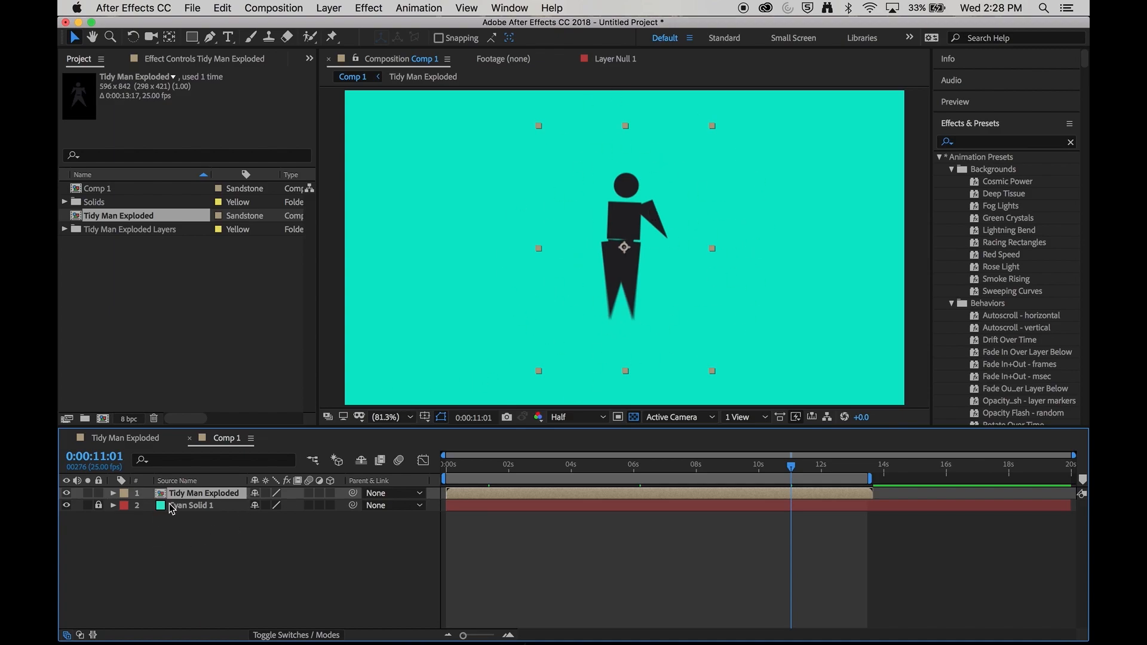
{"action": "left_click", "coordinate": [190, 521]}
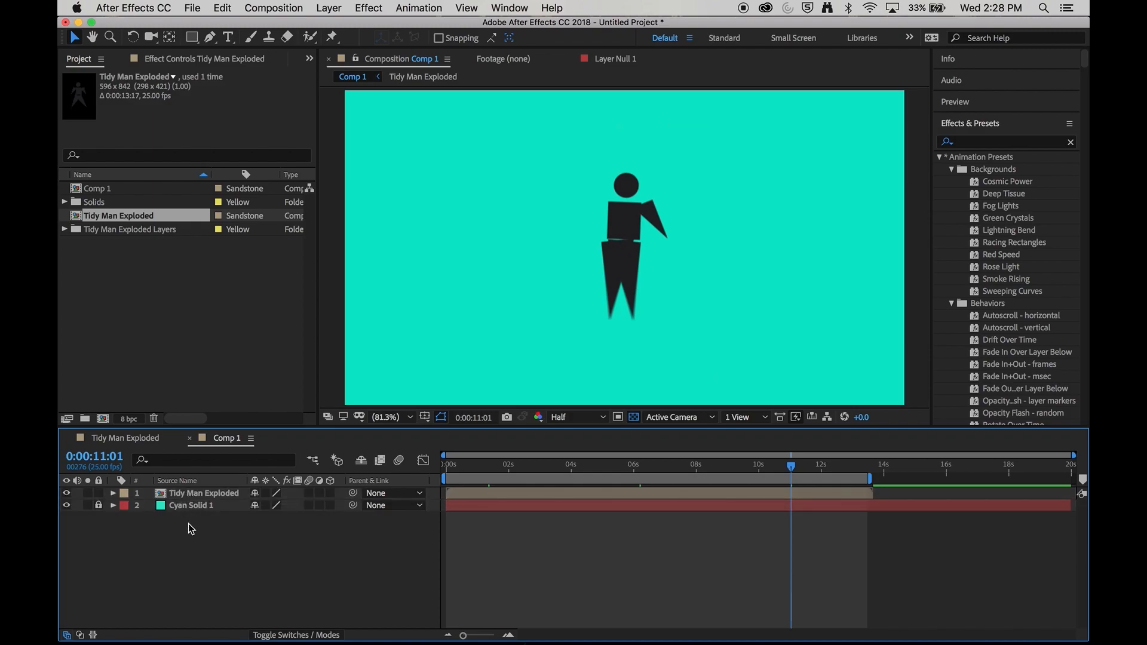
{"action": "left_click", "coordinate": [137, 442]}
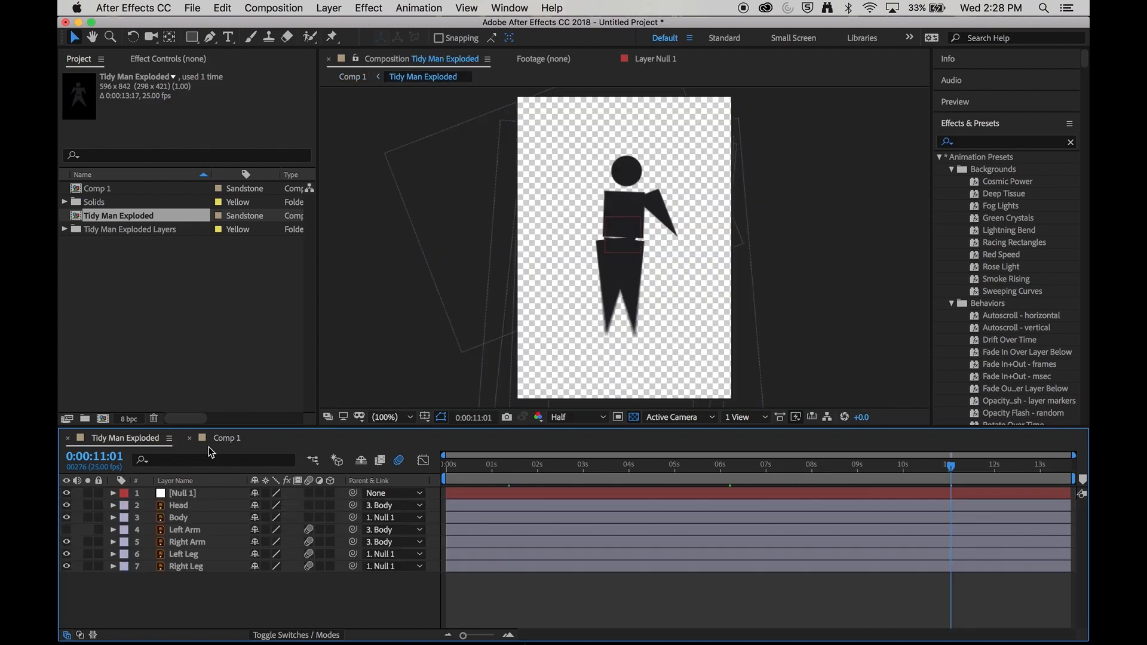
{"action": "left_click", "coordinate": [226, 441]}
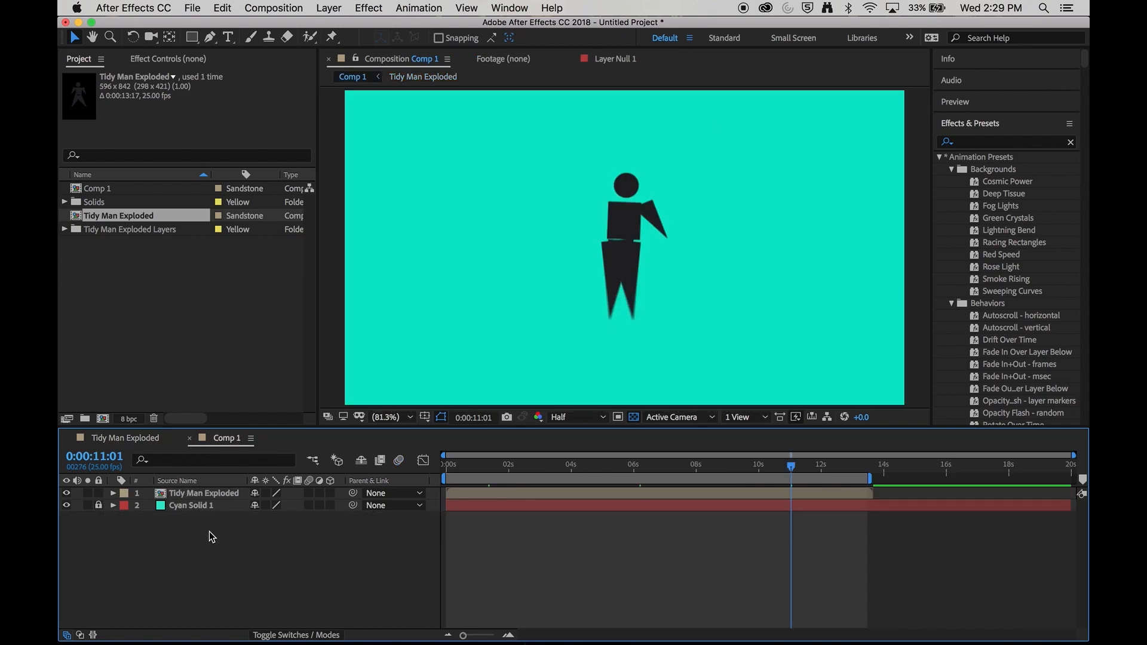
- Show the Left Arm layer again in Tidy Man Exploded and preview Comp 1 from near its start
{"action": "left_click", "coordinate": [133, 443]}
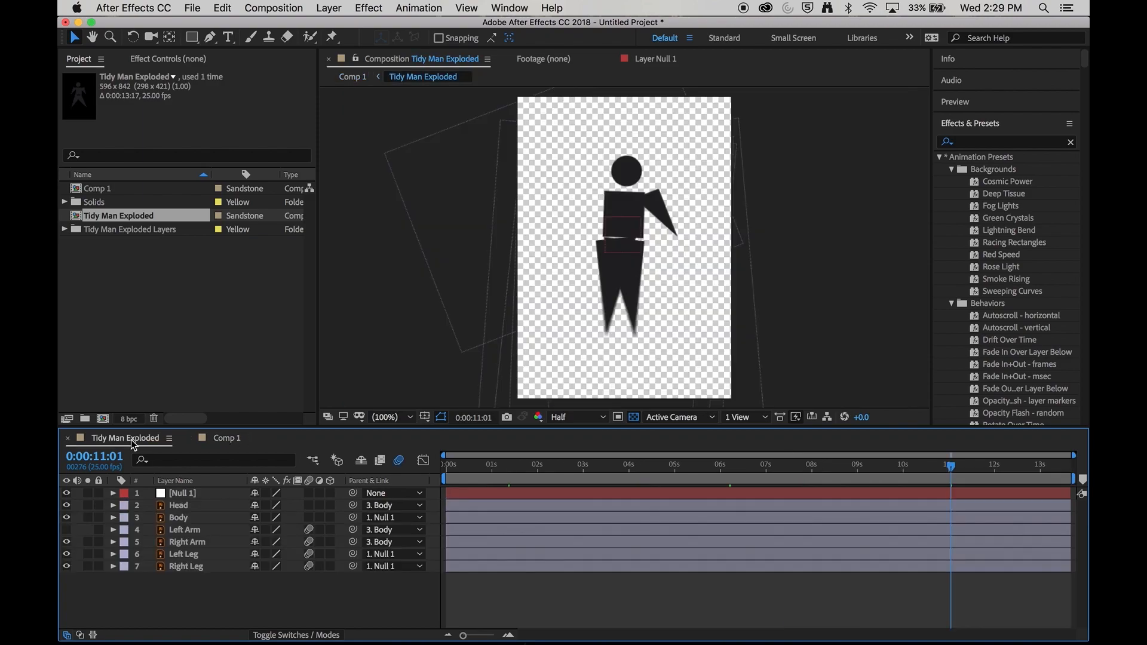
{"action": "left_click", "coordinate": [67, 530]}
{"action": "left_click", "coordinate": [226, 438]}
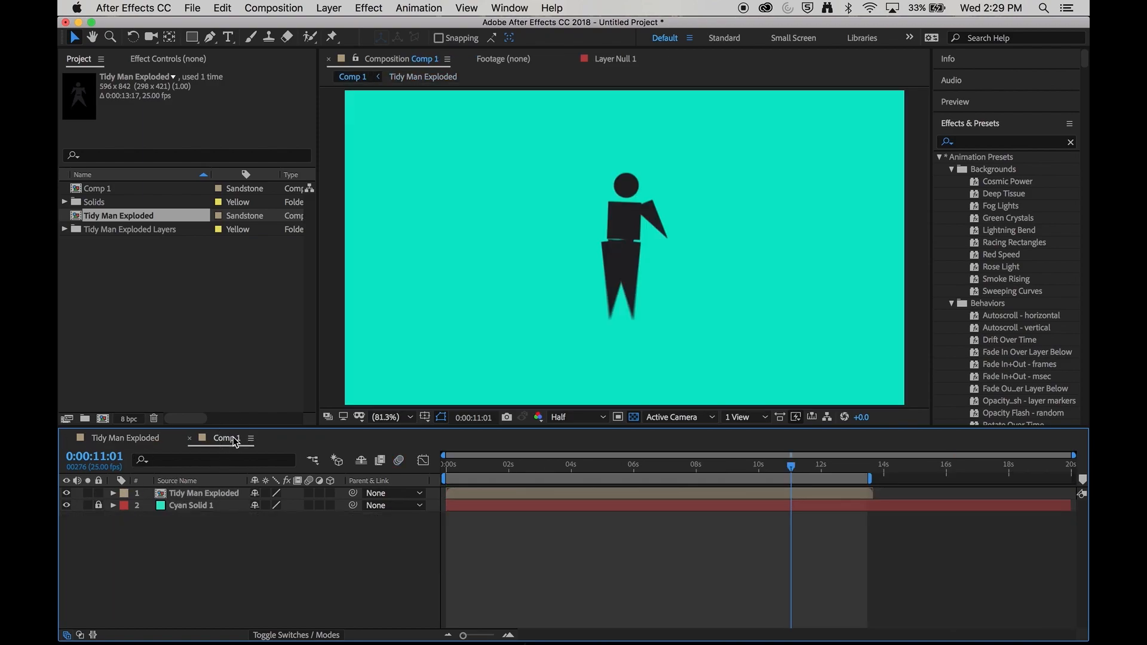
{"action": "left_click", "coordinate": [524, 466]}
{"action": "left_click_drag", "start_coordinate": [525, 466], "coordinate": [456, 465]}
{"action": "key", "text": "space"}
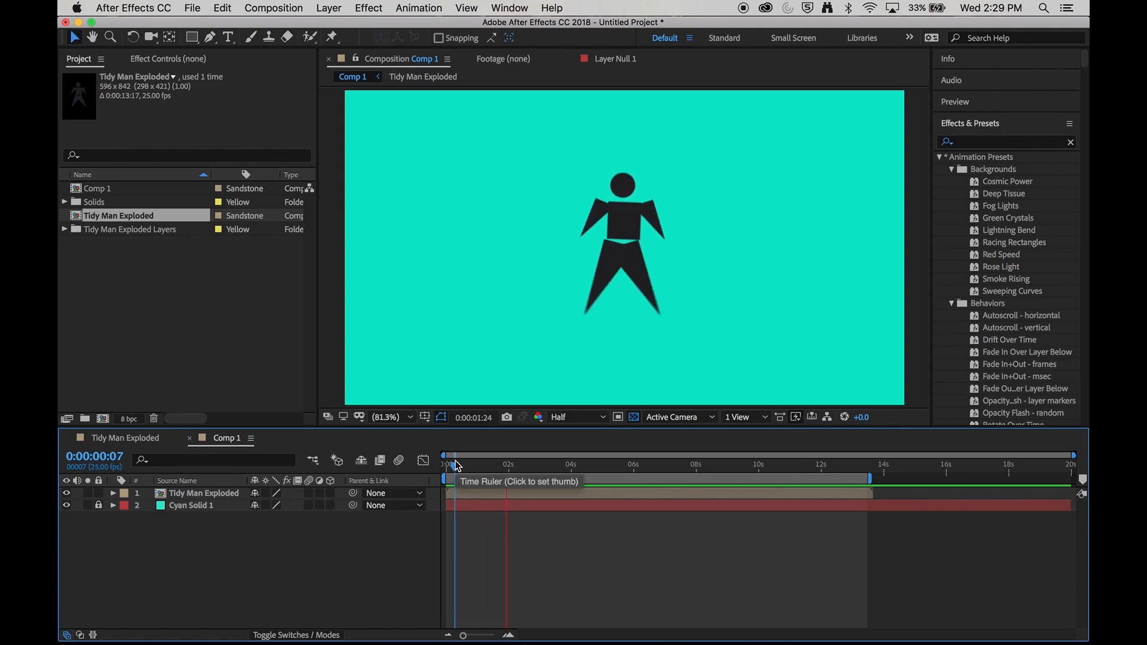
{"action": "key", "text": "space"}
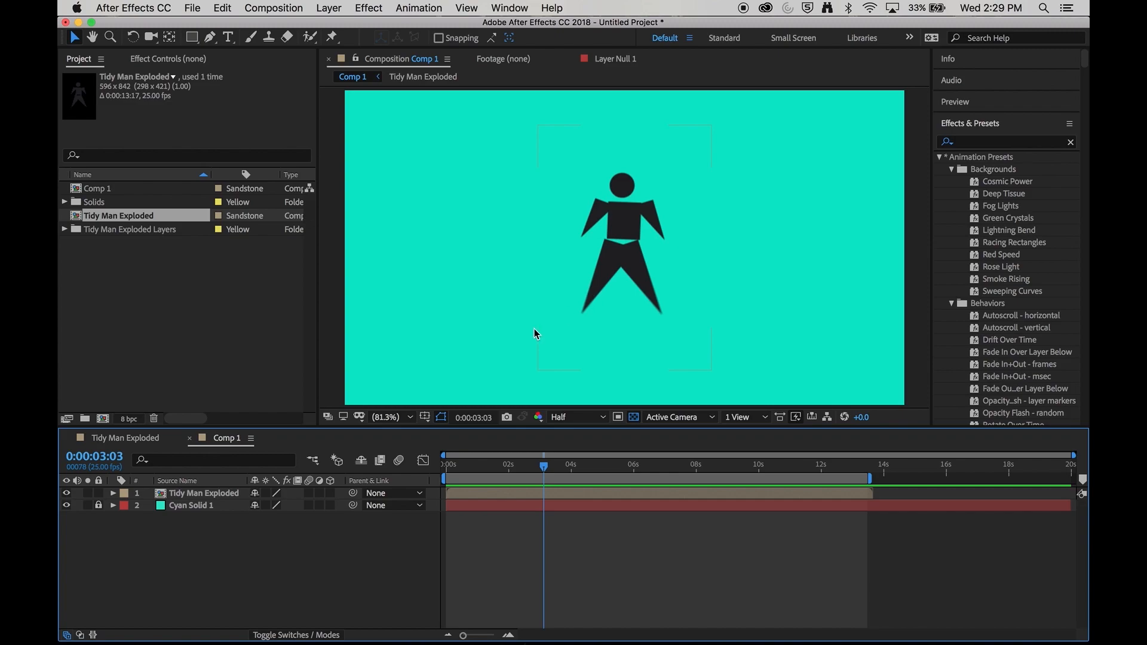
- Set the viewer magnification to 50% and move the Tidy Man Exploded layer outside the frame's left edge, to about -352, 560
{"action": "left_click", "coordinate": [399, 417]}
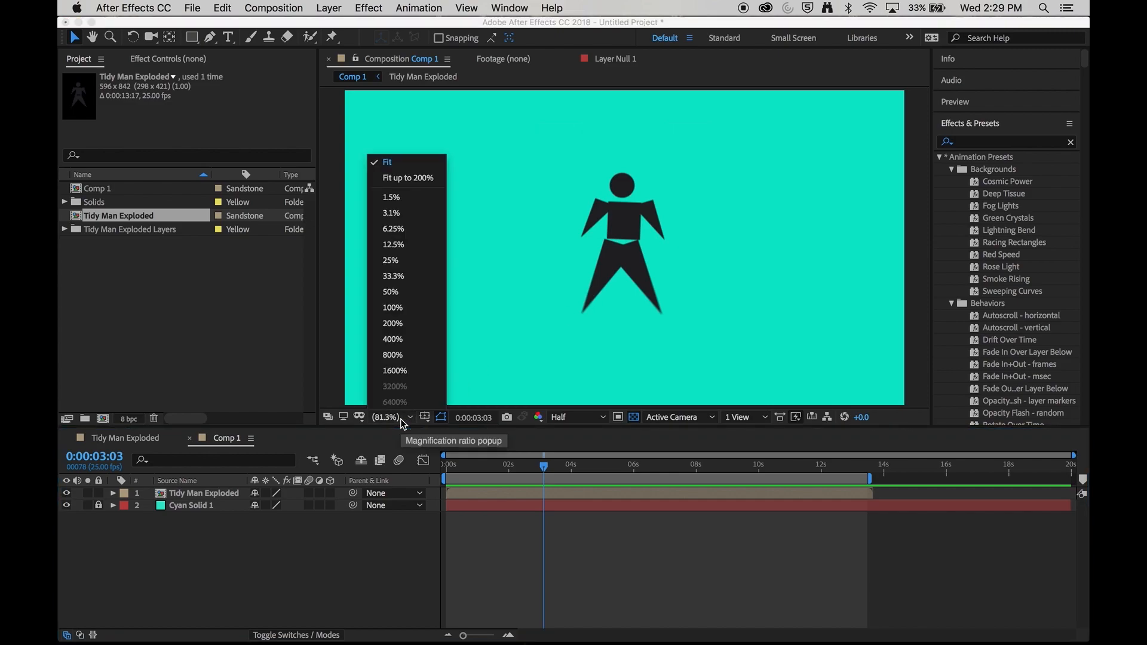
{"action": "left_click", "coordinate": [407, 292]}
{"action": "left_click", "coordinate": [229, 495]}
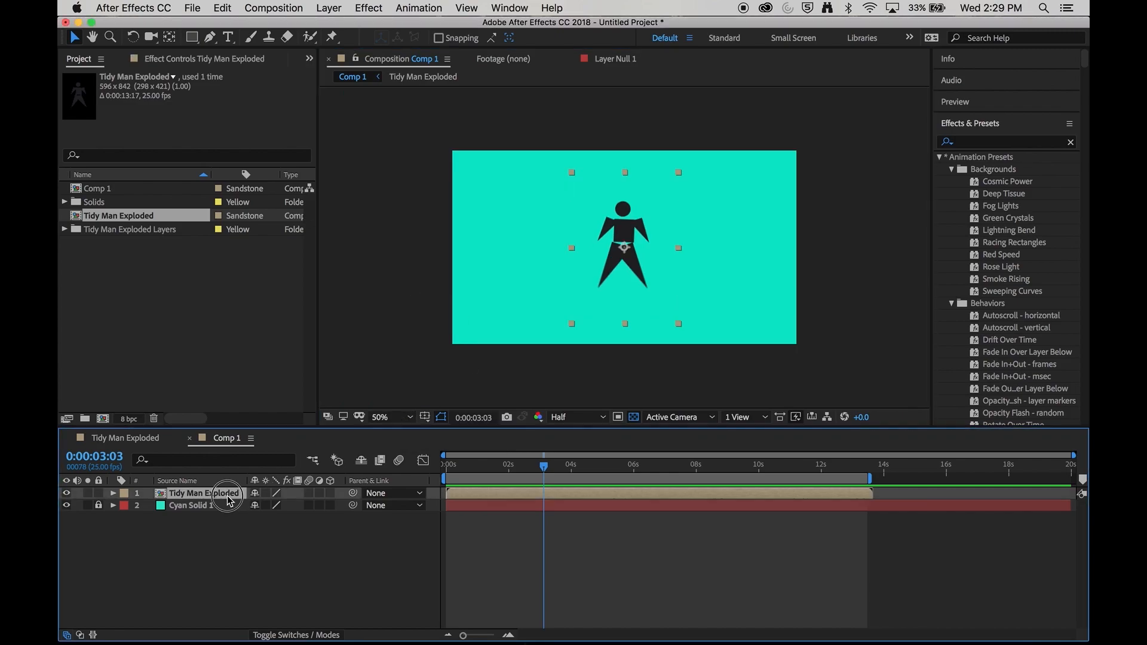
{"action": "left_click_drag", "start_coordinate": [642, 274], "coordinate": [395, 254]}
{"action": "left_click", "coordinate": [402, 124]}
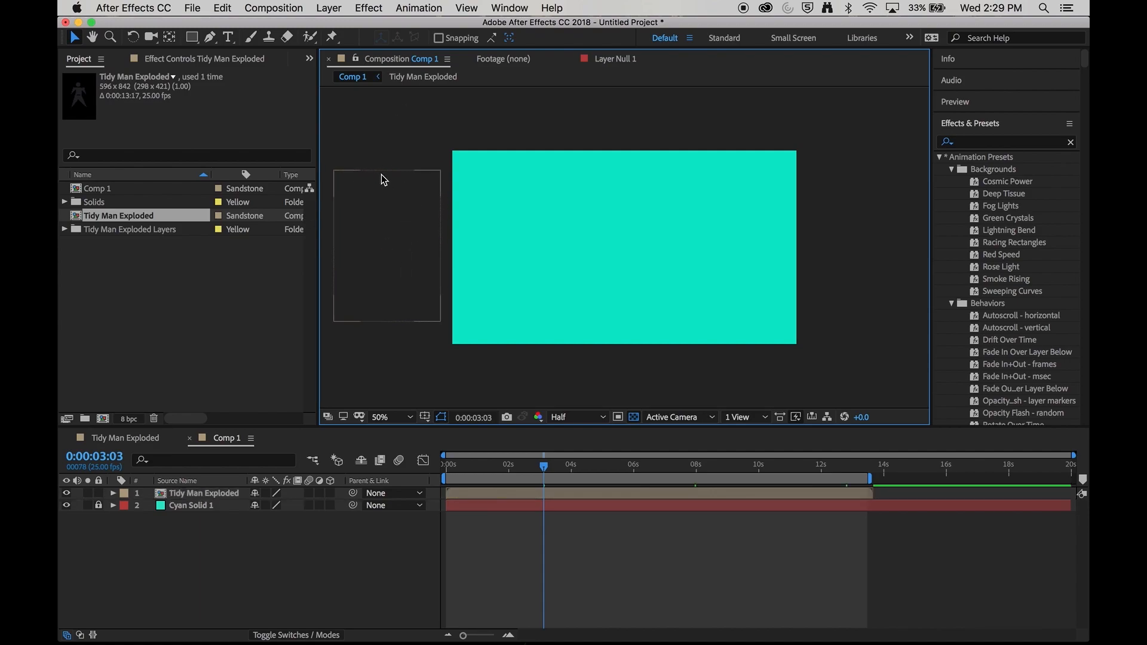
{"action": "double_click", "coordinate": [366, 265]}
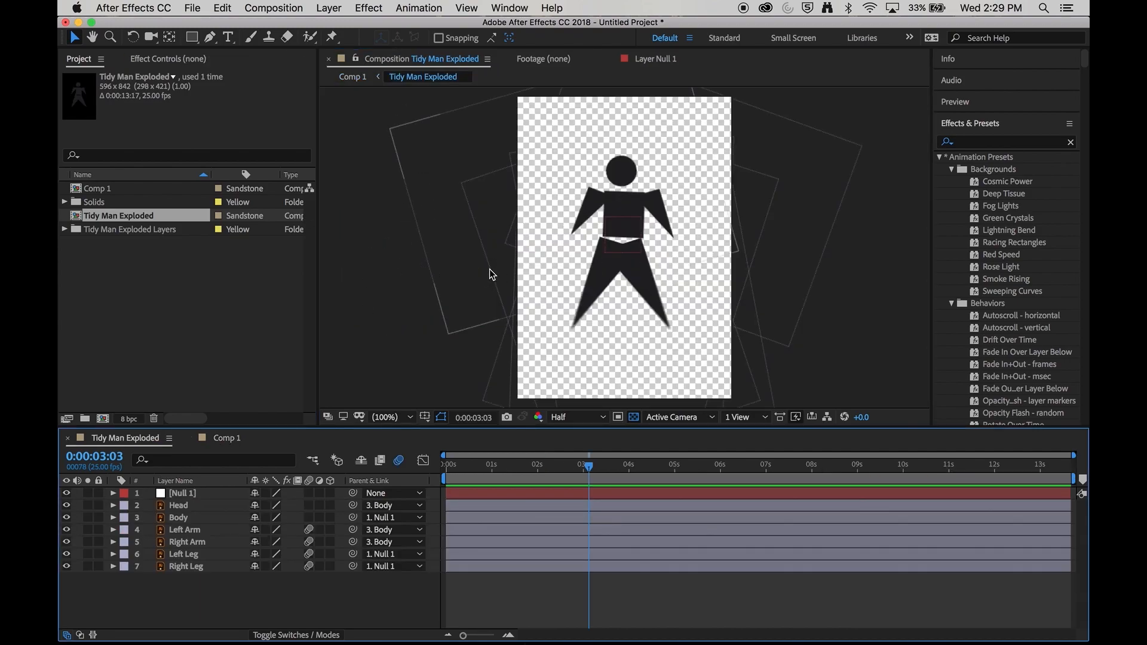
{"action": "left_click", "coordinate": [235, 444]}
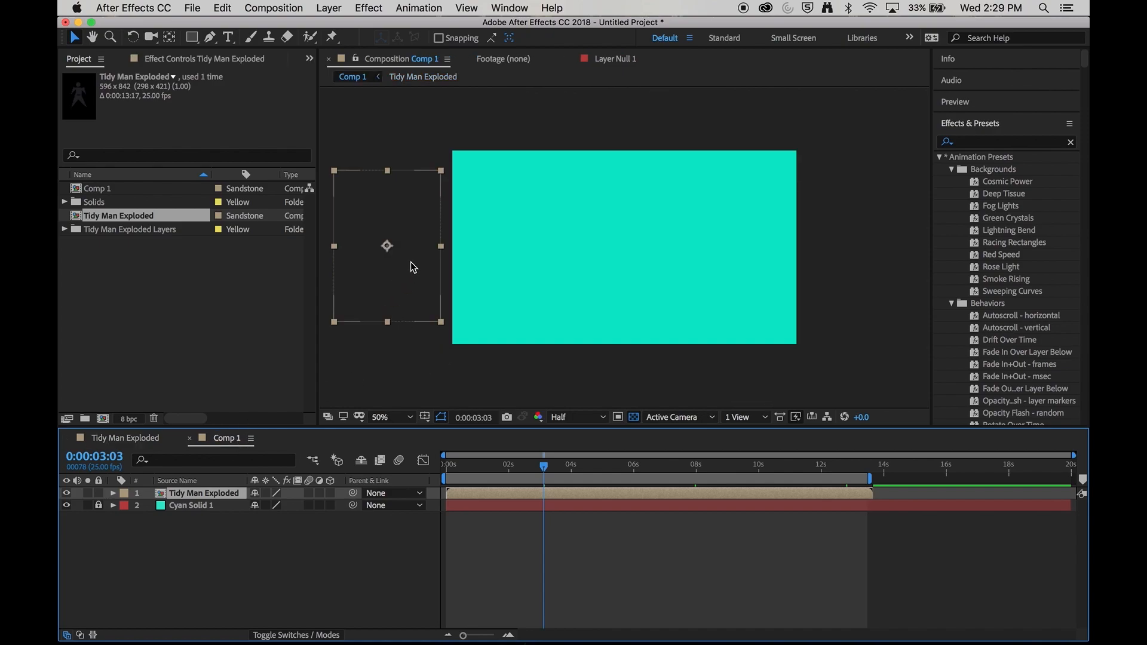
{"action": "mouse_move", "coordinate": [393, 219]}
{"action": "left_mouse_down"}
{"action": "mouse_move", "coordinate": [512, 230]}
{"action": "mouse_move", "coordinate": [469, 220]}
{"action": "mouse_move", "coordinate": [386, 233]}
{"action": "mouse_move", "coordinate": [556, 203]}
{"action": "mouse_move", "coordinate": [484, 226]}
{"action": "mouse_move", "coordinate": [439, 205]}
{"action": "mouse_move", "coordinate": [412, 231]}
{"action": "mouse_move", "coordinate": [378, 227]}
{"action": "left_mouse_up"}
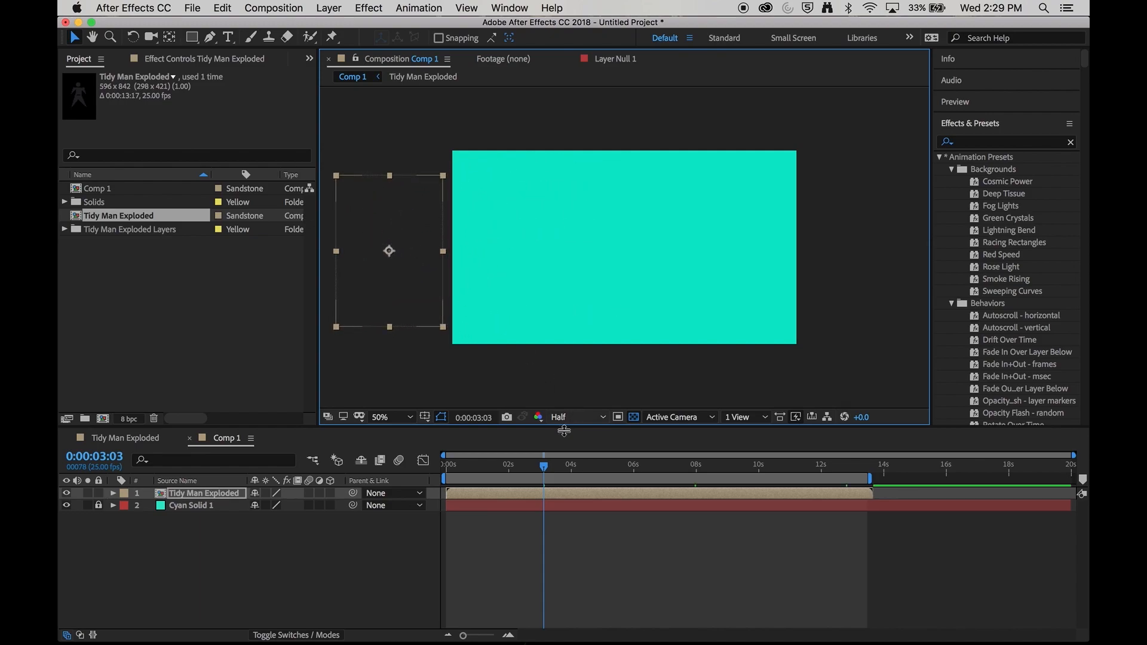
- Add a Position keyframe to the Tidy Man Exploded layer at 0:00:01:04
{"action": "left_click_drag", "start_coordinate": [544, 466], "coordinate": [484, 473]}
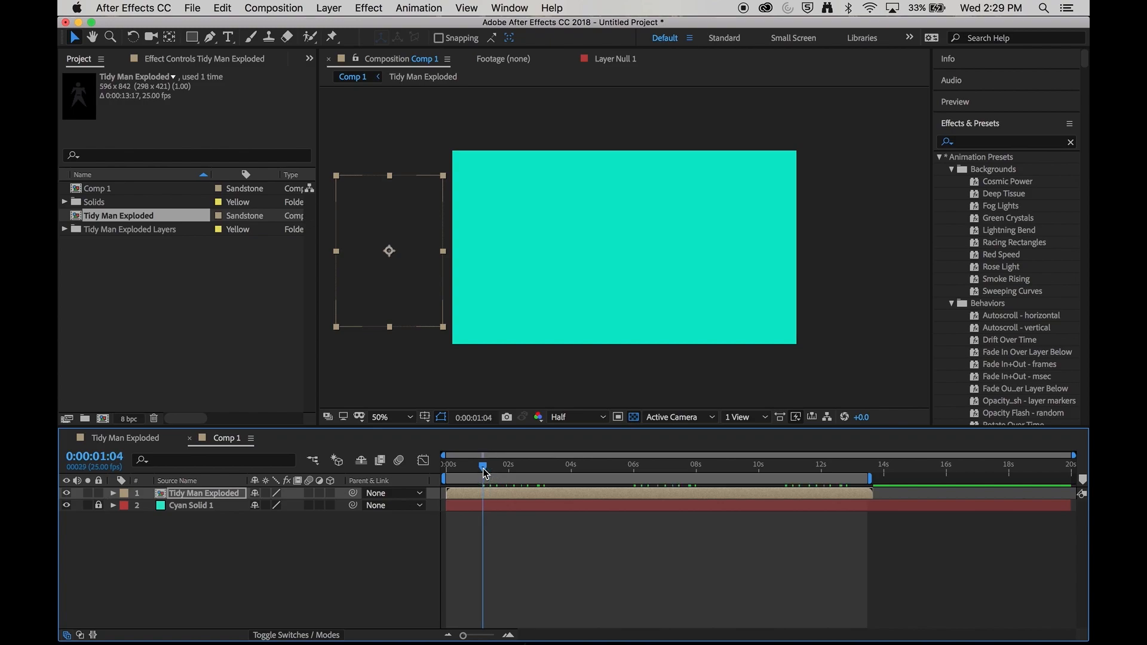
{"action": "left_click", "coordinate": [114, 494]}
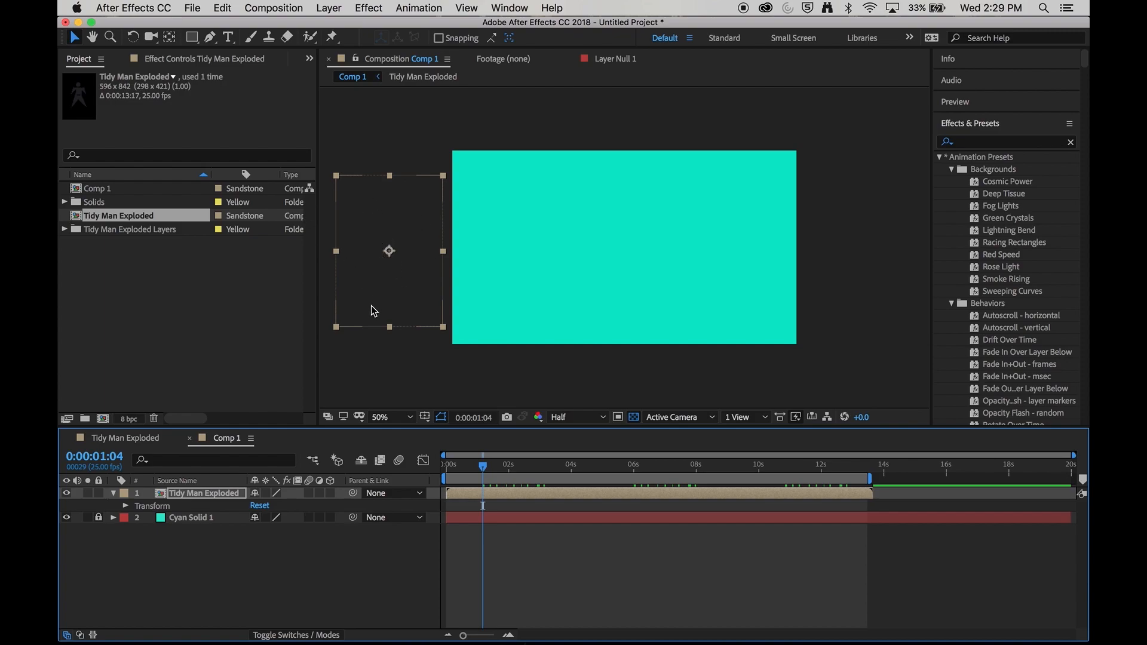
{"action": "left_click", "coordinate": [197, 496]}
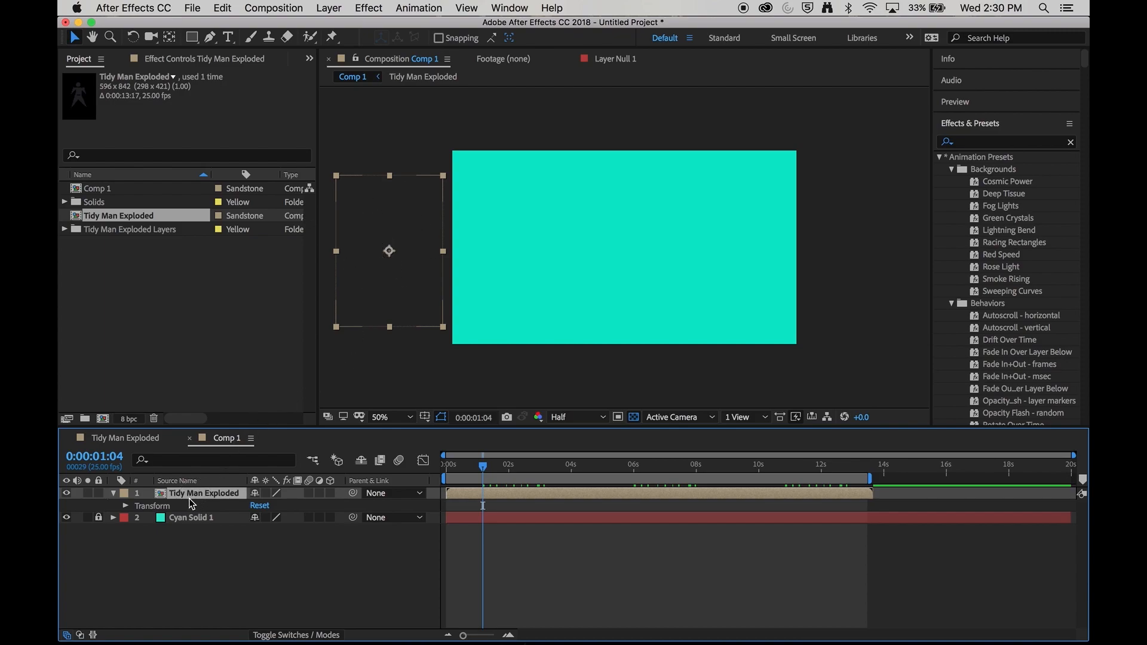
{"action": "left_click", "coordinate": [126, 507]}
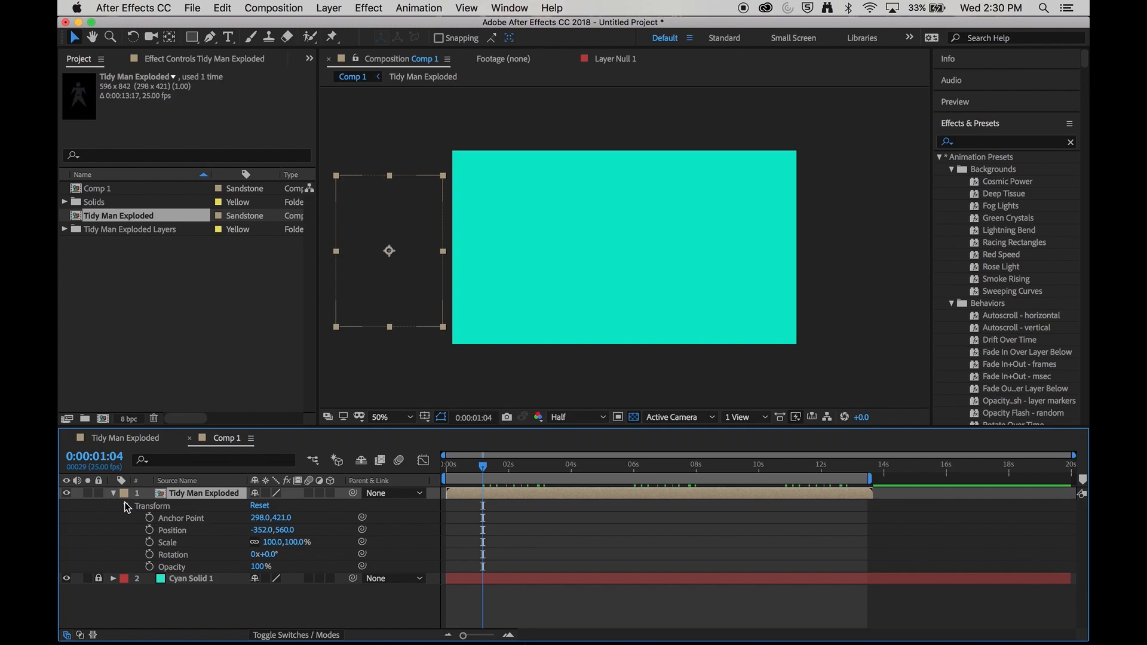
{"action": "left_click", "coordinate": [149, 532]}
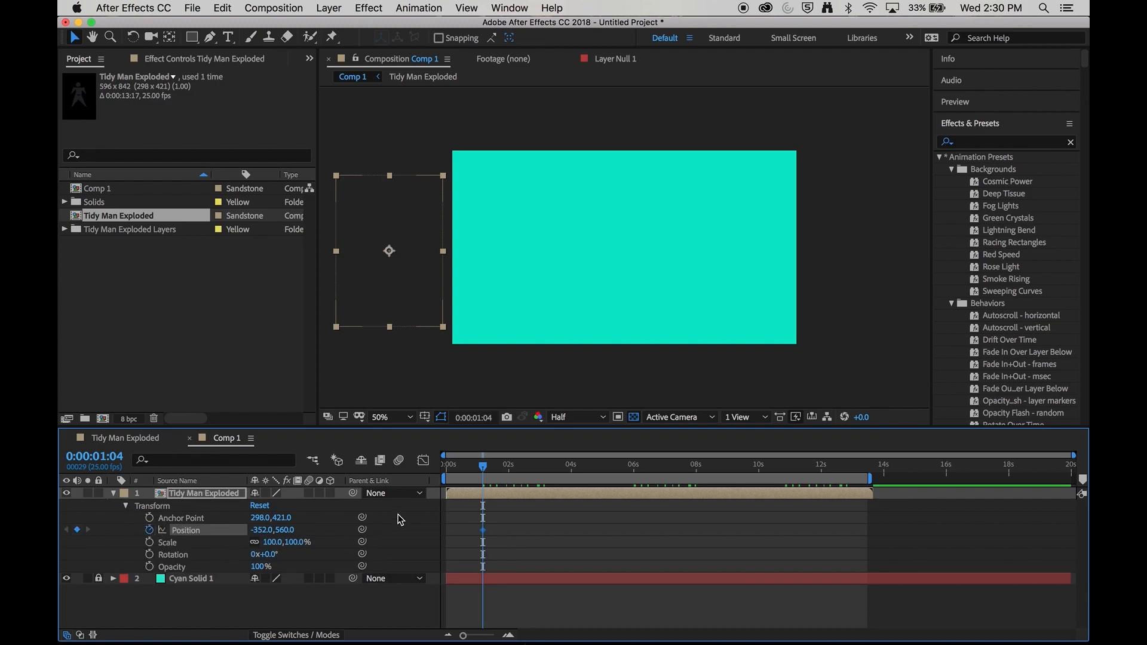
- At about 5 seconds, move the Tidy Man Exploded layer beyond the frame's right edge to about 2332, 560 and preview the movement
{"action": "left_click_drag", "start_coordinate": [484, 466], "coordinate": [605, 472]}
{"action": "left_click_drag", "start_coordinate": [410, 288], "coordinate": [902, 200]}
{"action": "left_click", "coordinate": [454, 481]}
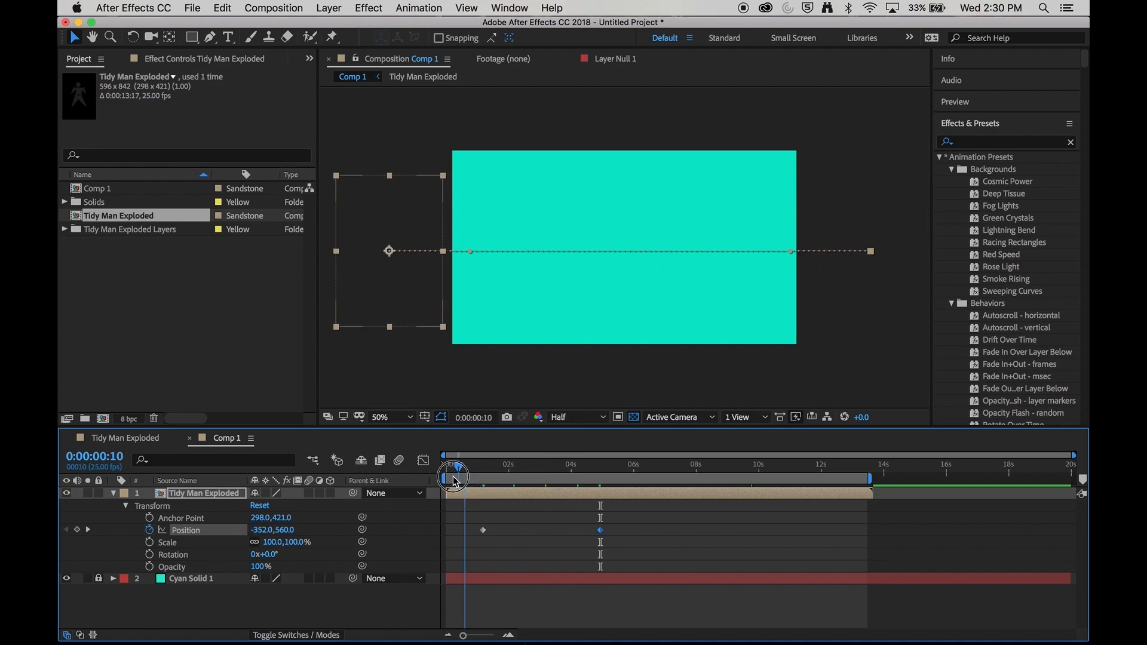
{"action": "left_click_drag", "start_coordinate": [454, 481], "coordinate": [452, 481]}
{"action": "key", "text": "space"}
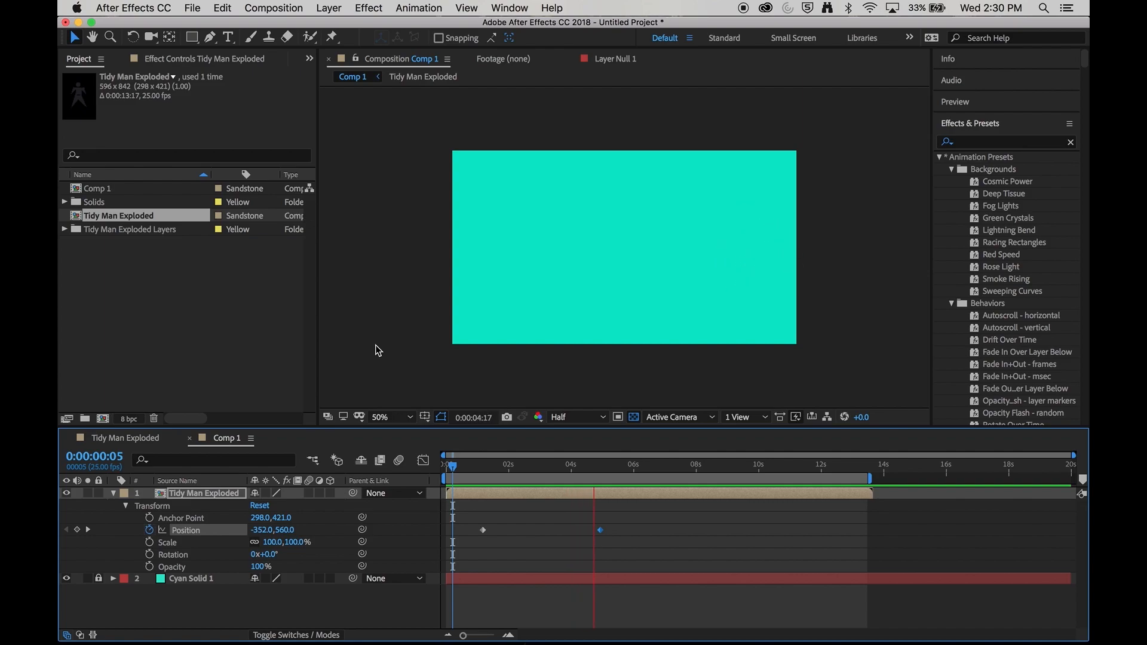
- Slow the walk by moving the second Position keyframe to about 8.6 seconds and preview it
{"action": "left_click", "coordinate": [620, 482]}
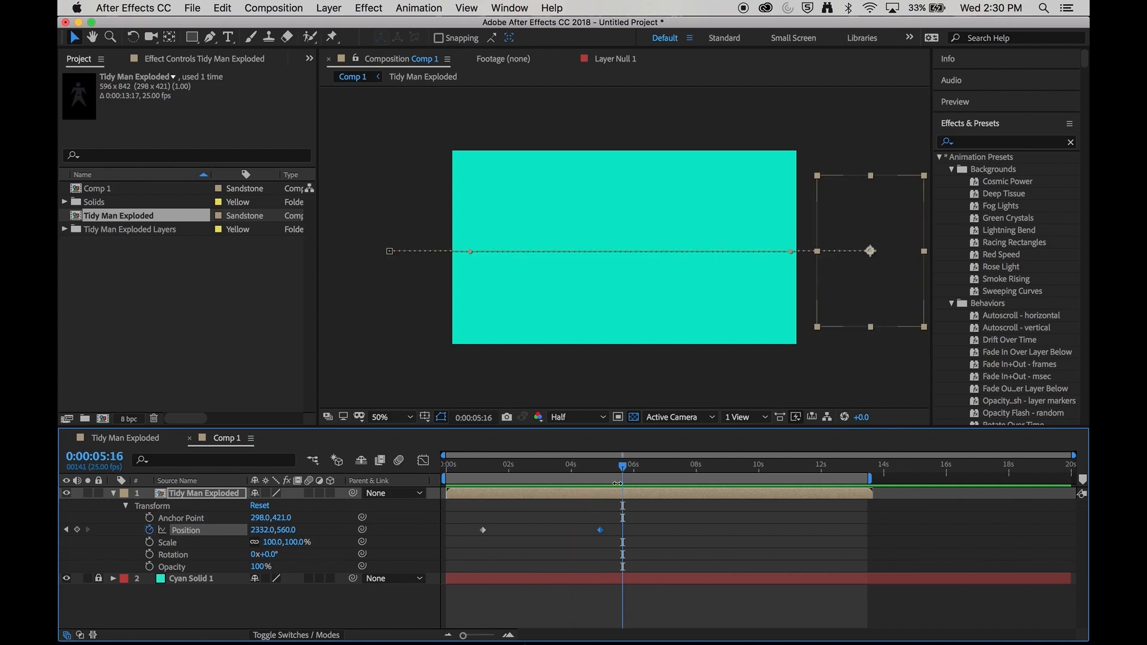
{"action": "left_click_drag", "start_coordinate": [601, 530], "coordinate": [716, 531]}
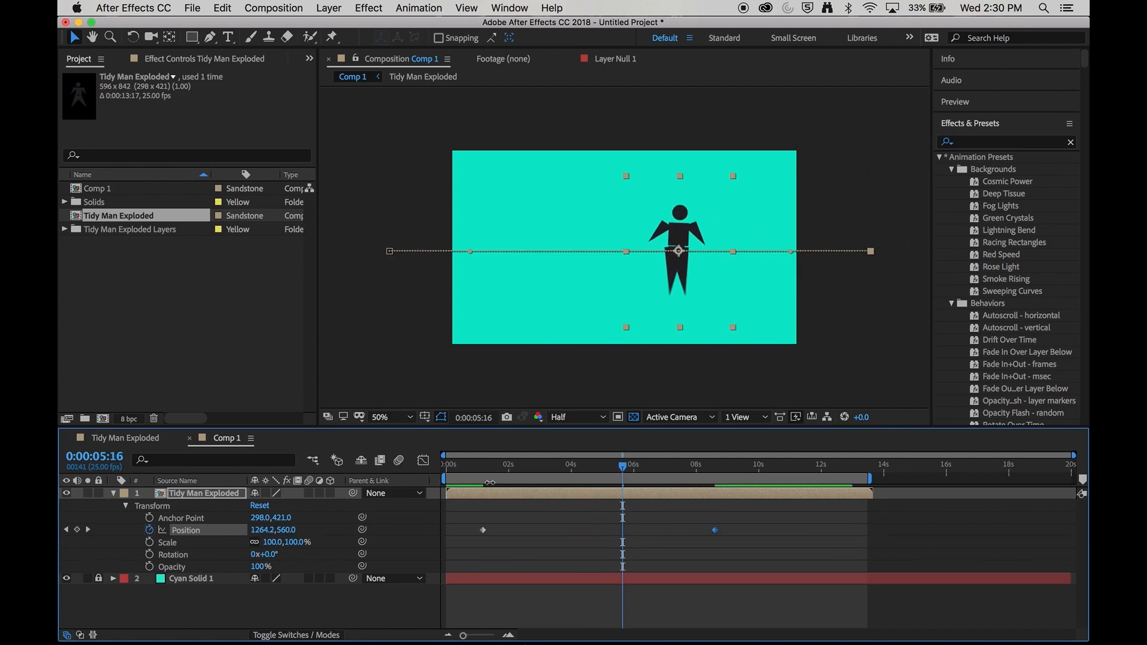
{"action": "left_click", "coordinate": [464, 465]}
{"action": "key", "text": "space"}
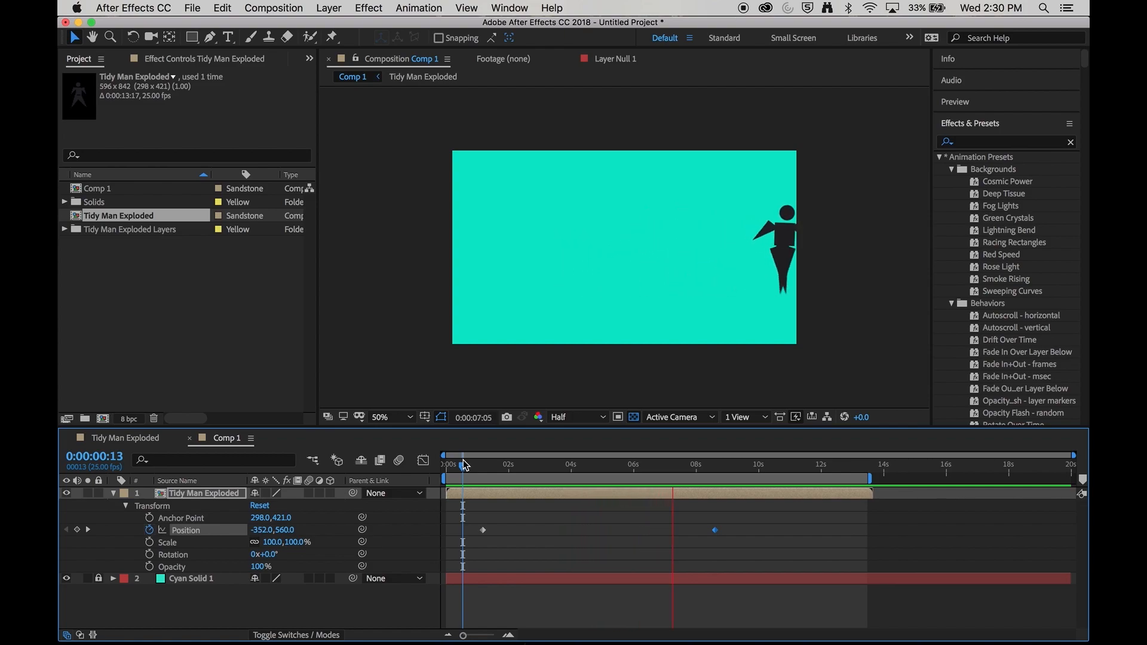
- Enable motion blur for the Tidy Man Exploded layer and for Comp 1, and preview from about 0:00:00:22
{"action": "left_click_drag", "start_coordinate": [465, 465], "coordinate": [568, 466]}
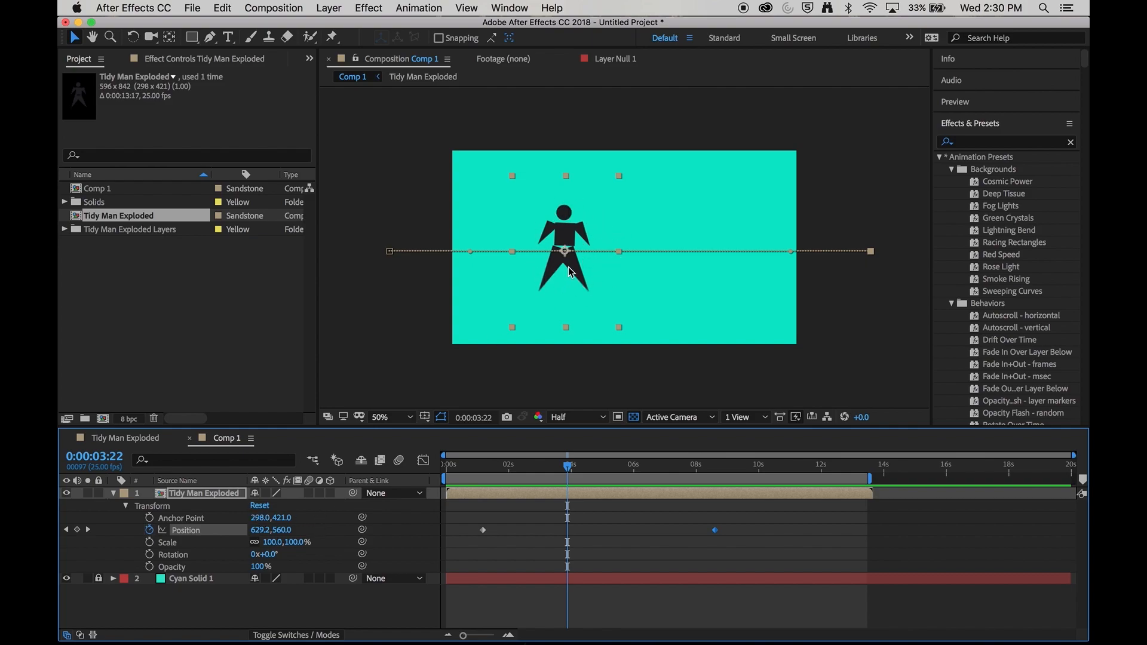
{"action": "left_click", "coordinate": [309, 493]}
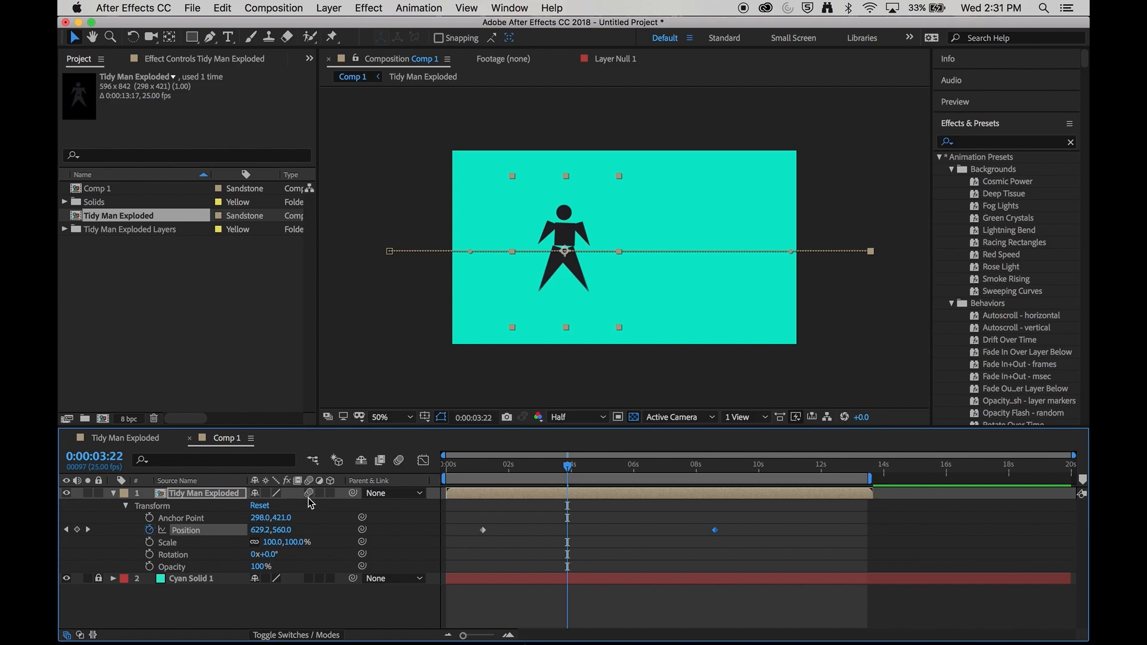
{"action": "left_click", "coordinate": [399, 461]}
{"action": "left_click_drag", "start_coordinate": [525, 467], "coordinate": [477, 477]}
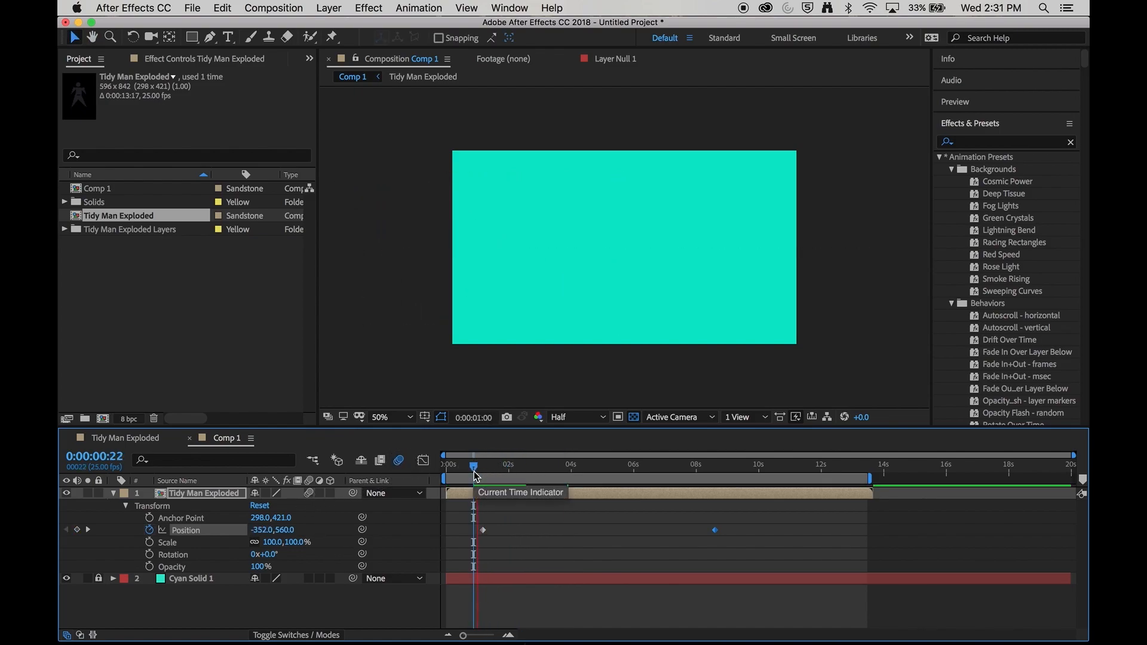